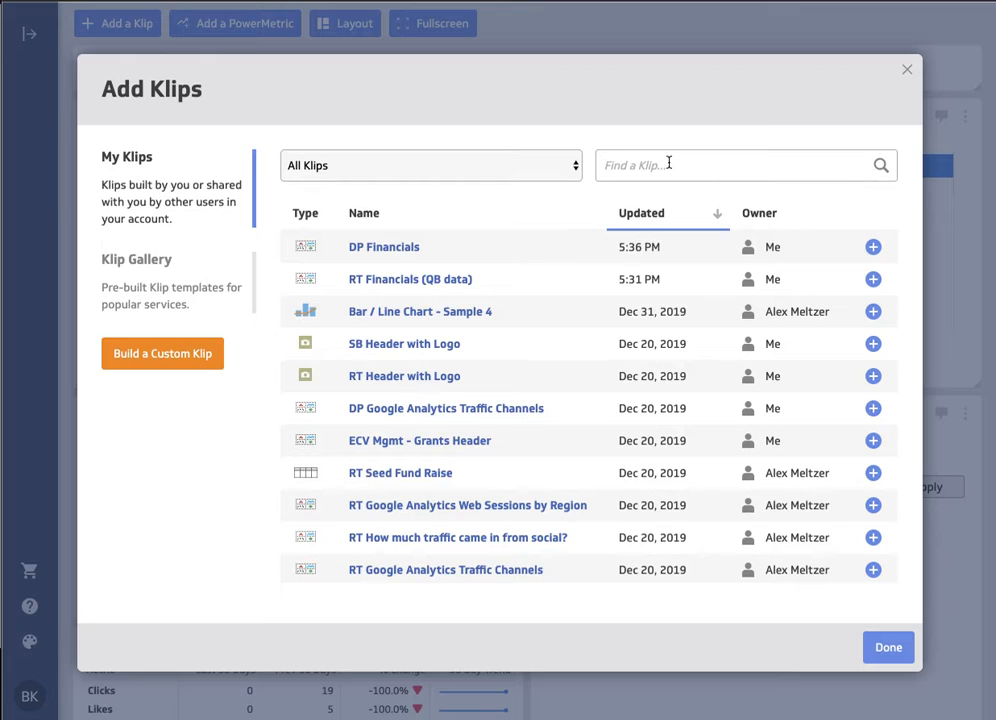
- Search your Klips for "dp financial" and add the DP Financials Klip to the dashboard
left_click(660, 167)
type("dp finan")
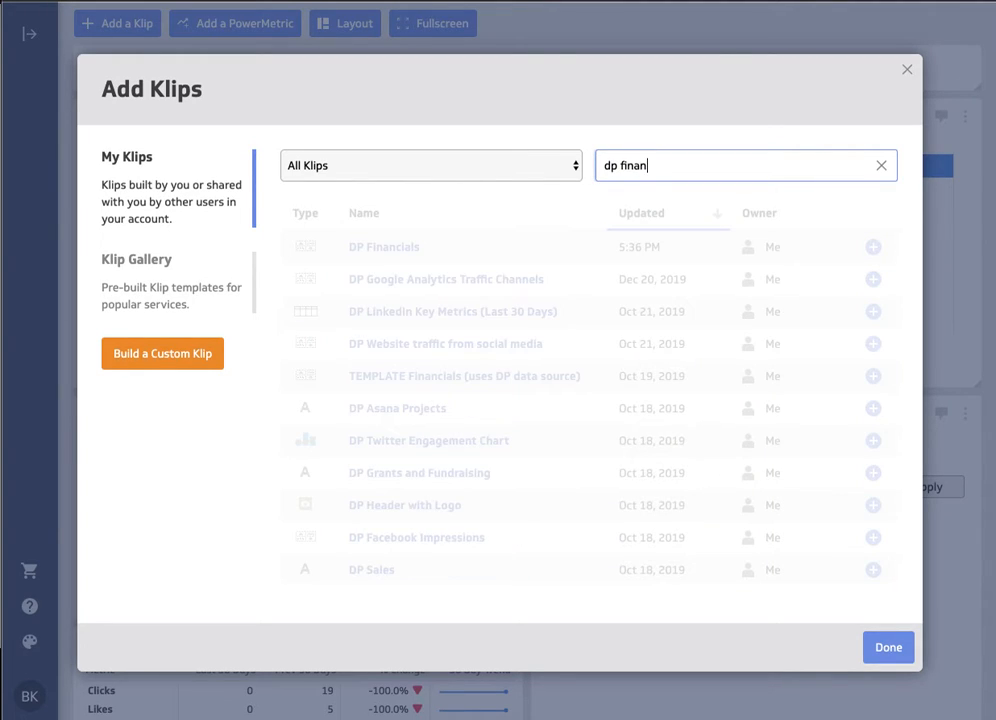
type("cial")
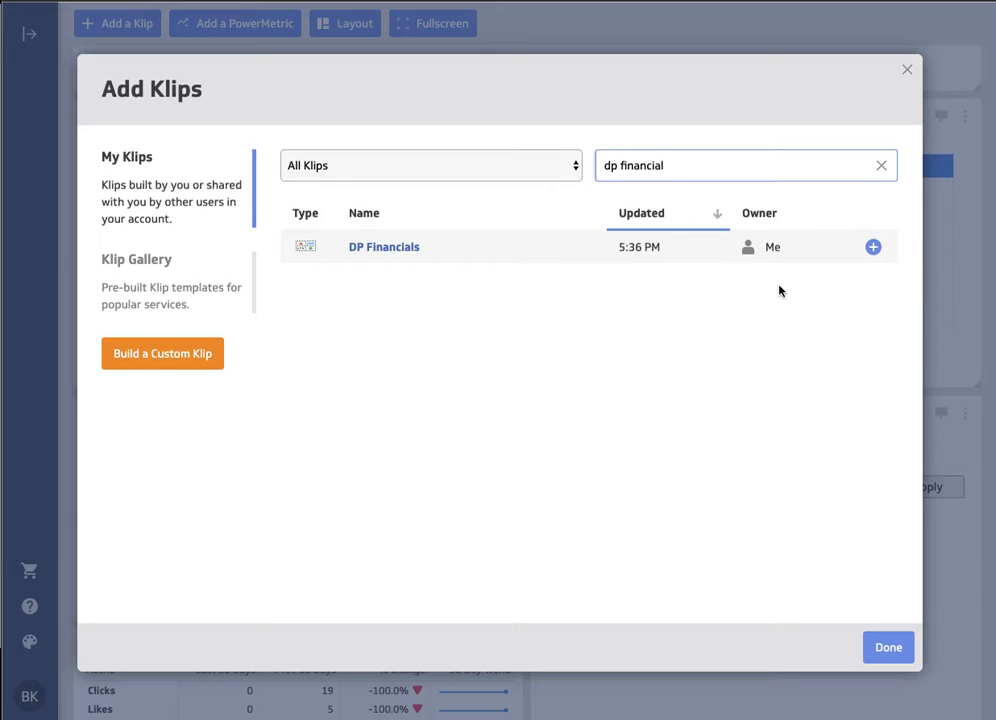
left_click(872, 248)
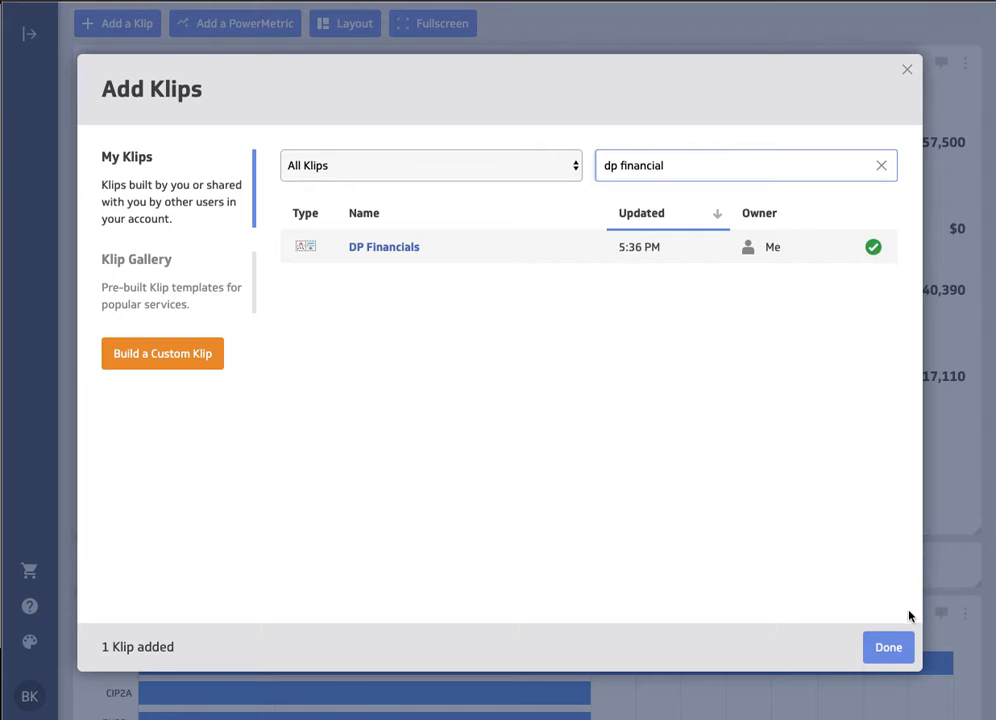
left_click(889, 649)
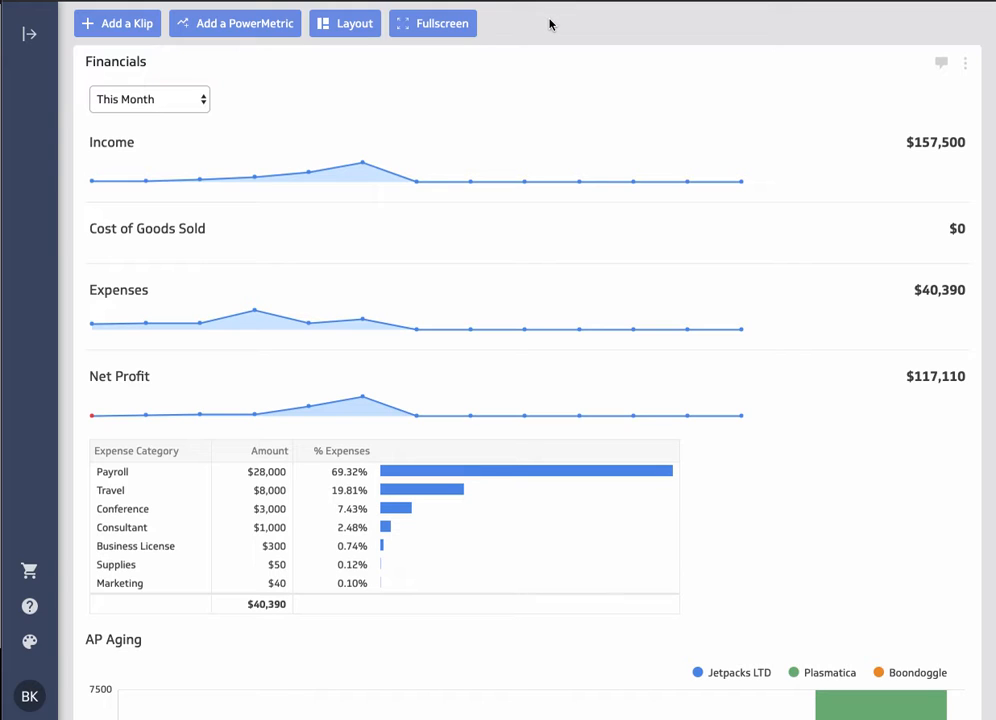
- Narrow the Financials Klip to about half the dashboard's width
scroll(790, 412, "down", 3)
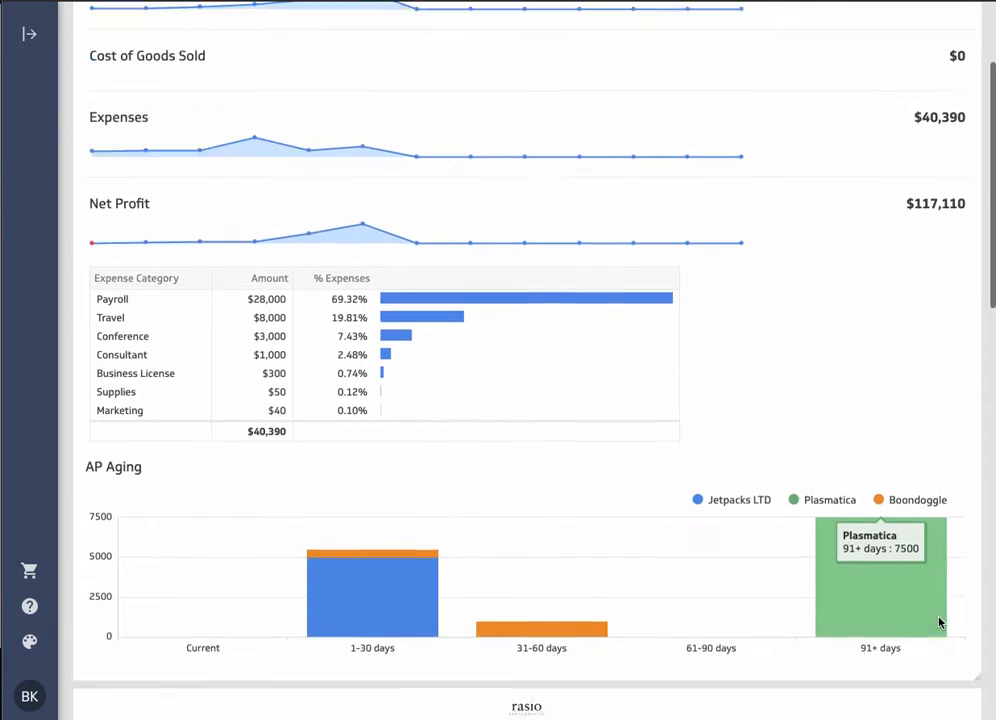
left_click_drag(976, 569, 522, 487)
scroll(638, 433, "up", 3)
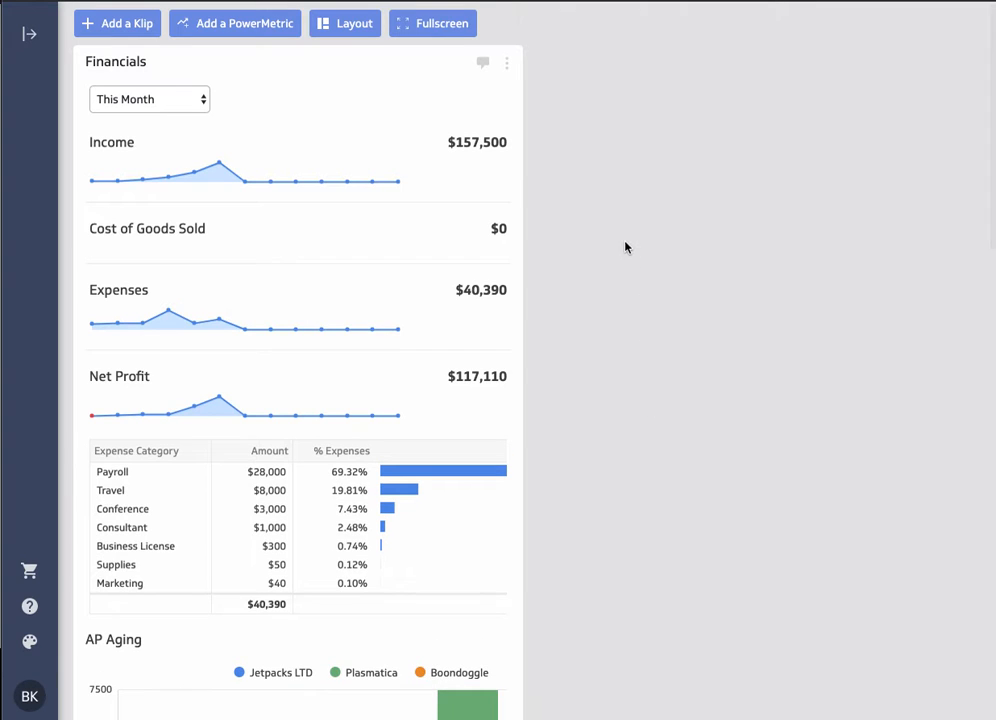
- Open the Financials Klip for editing and start saving it as a copy named RT Financials
left_click(507, 62)
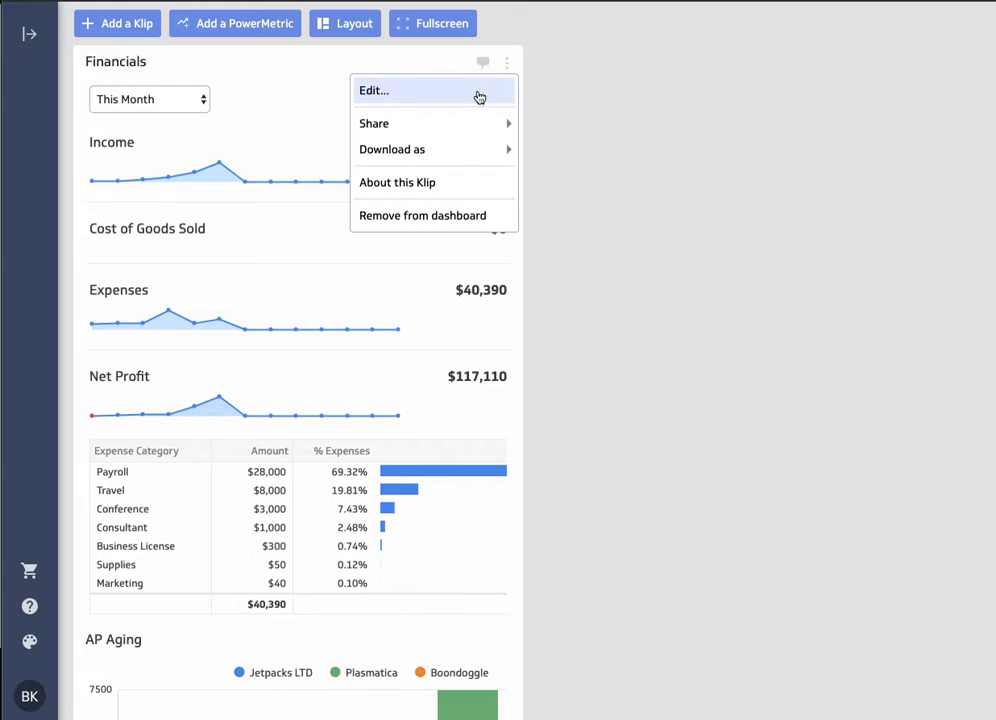
left_click(479, 95)
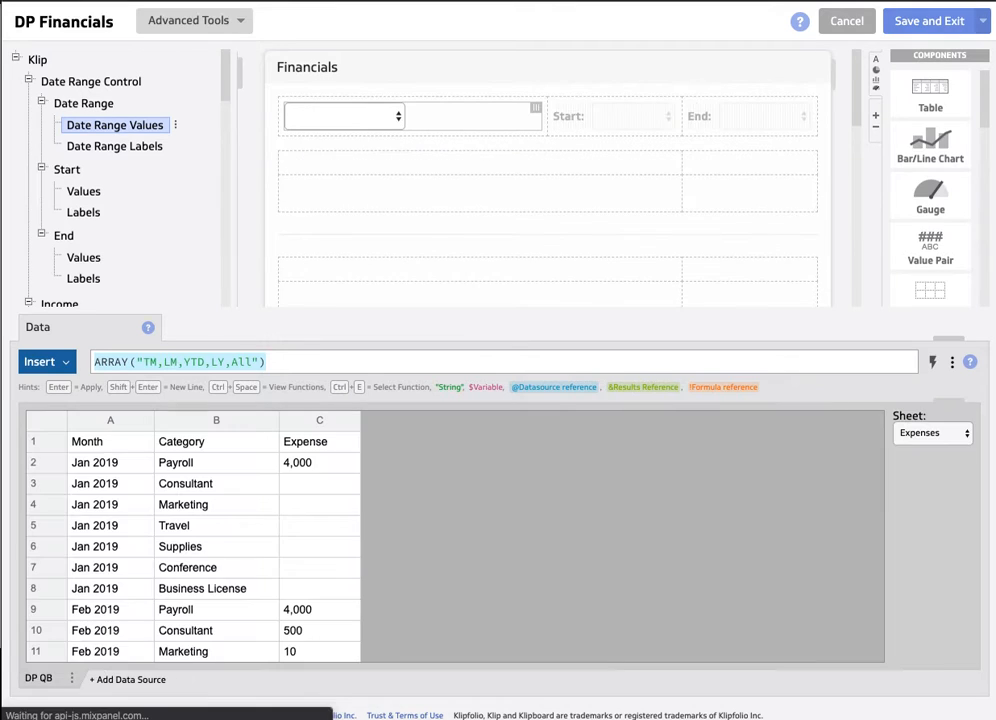
left_click(983, 22)
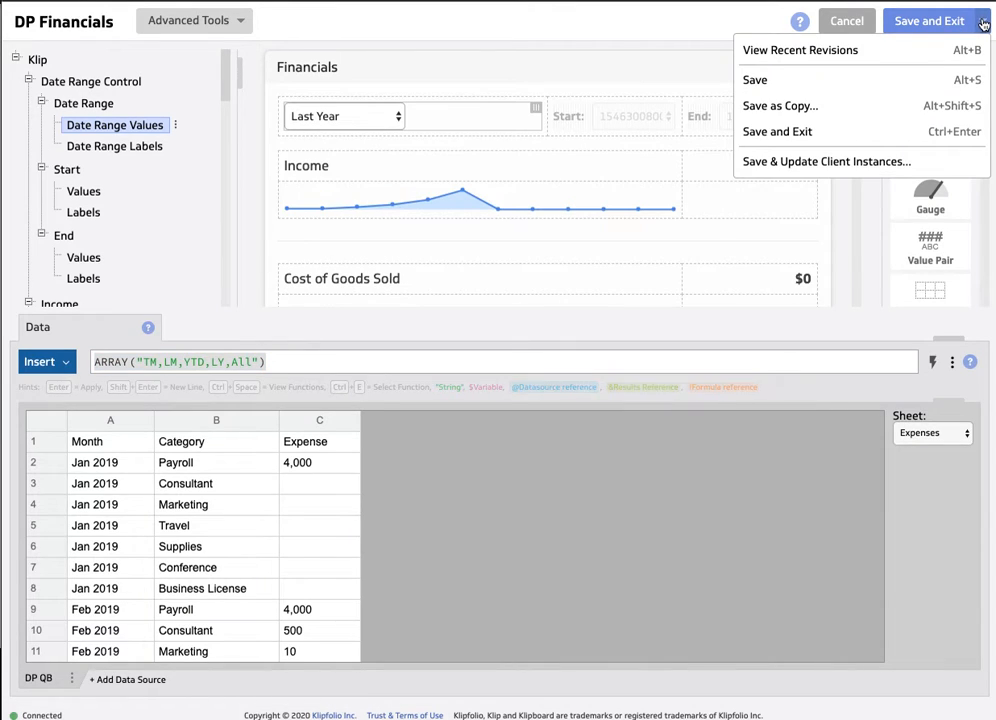
left_click(830, 105)
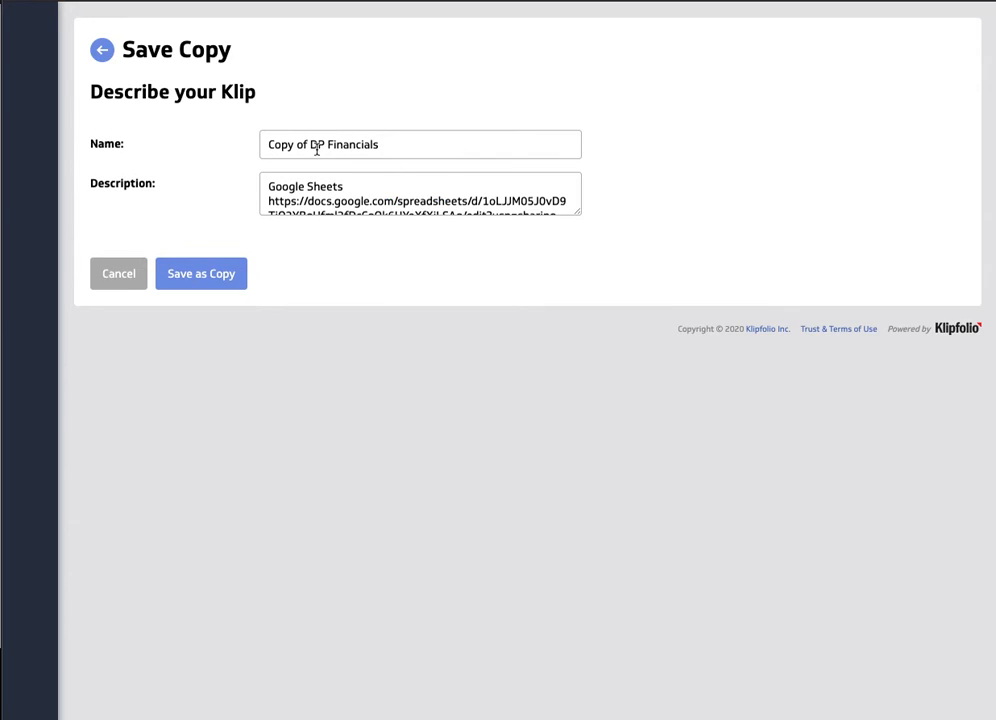
left_click_drag(323, 144, 251, 144)
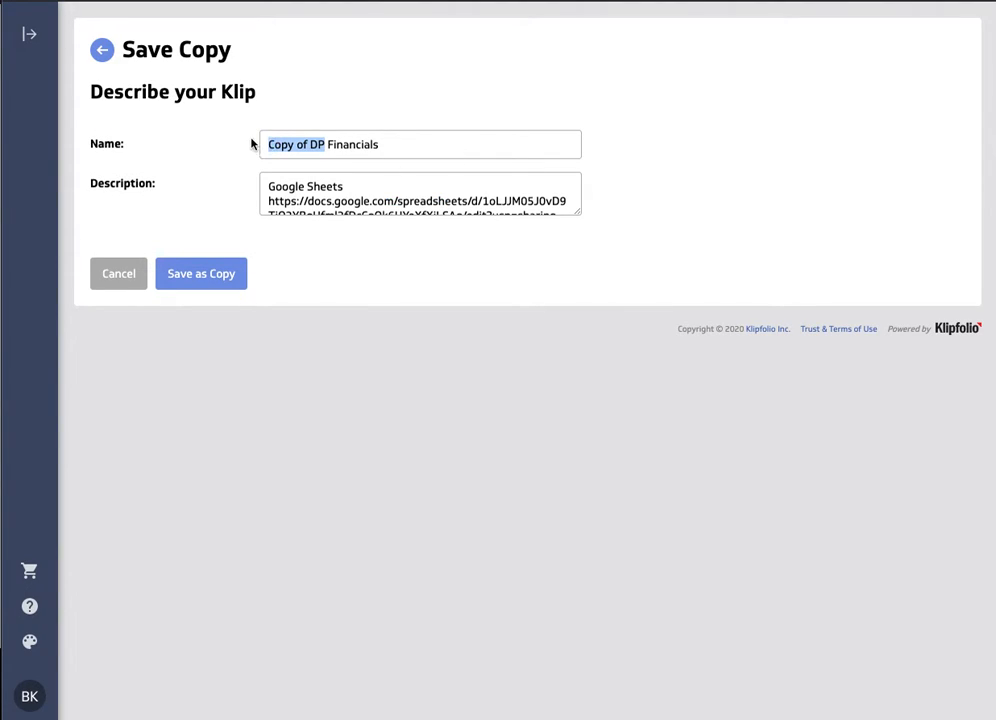
type("RT")
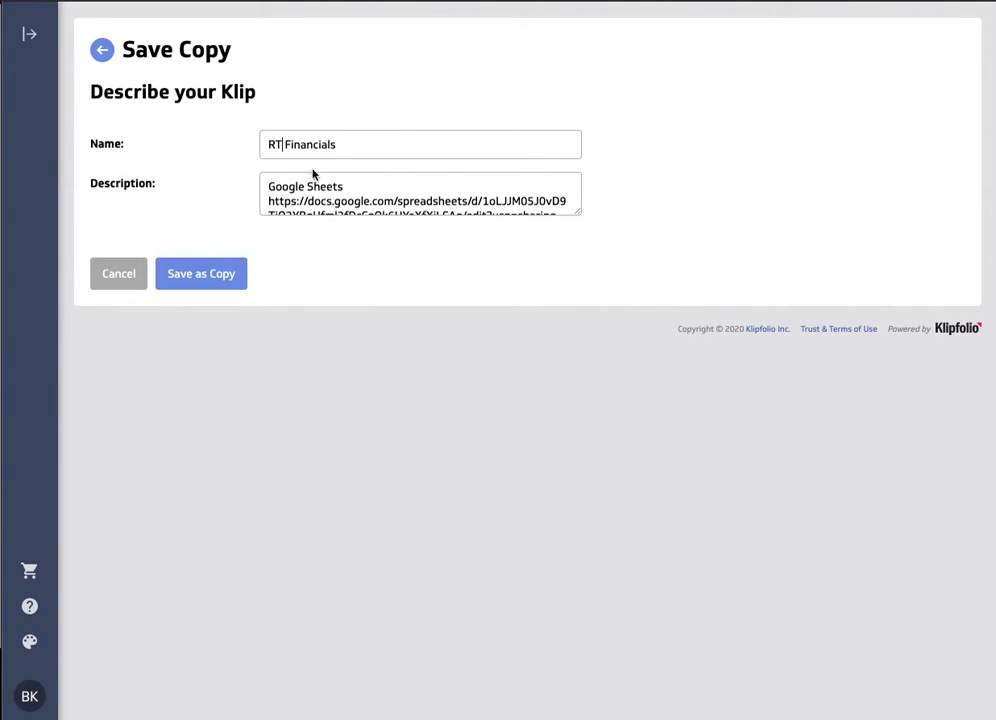
- Enlarge the copy's description box, then switch to Google Sheets and copy the sharing link of the Rasio QB spreadsheet
left_click_drag(572, 215, 587, 238)
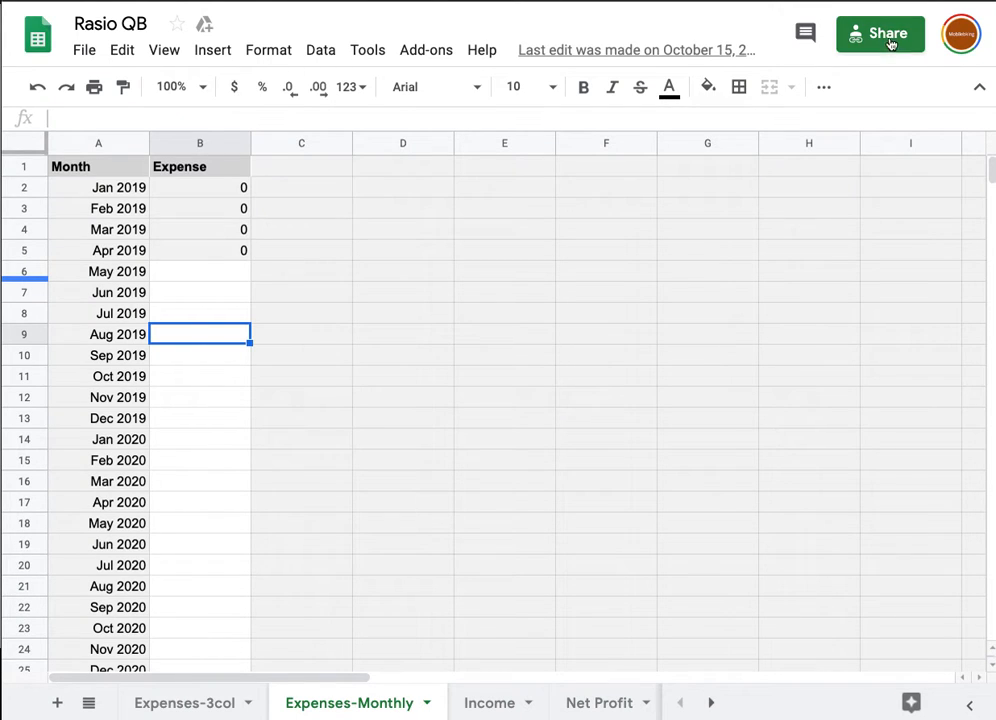
left_click(868, 33)
left_click(689, 271)
left_click(289, 526)
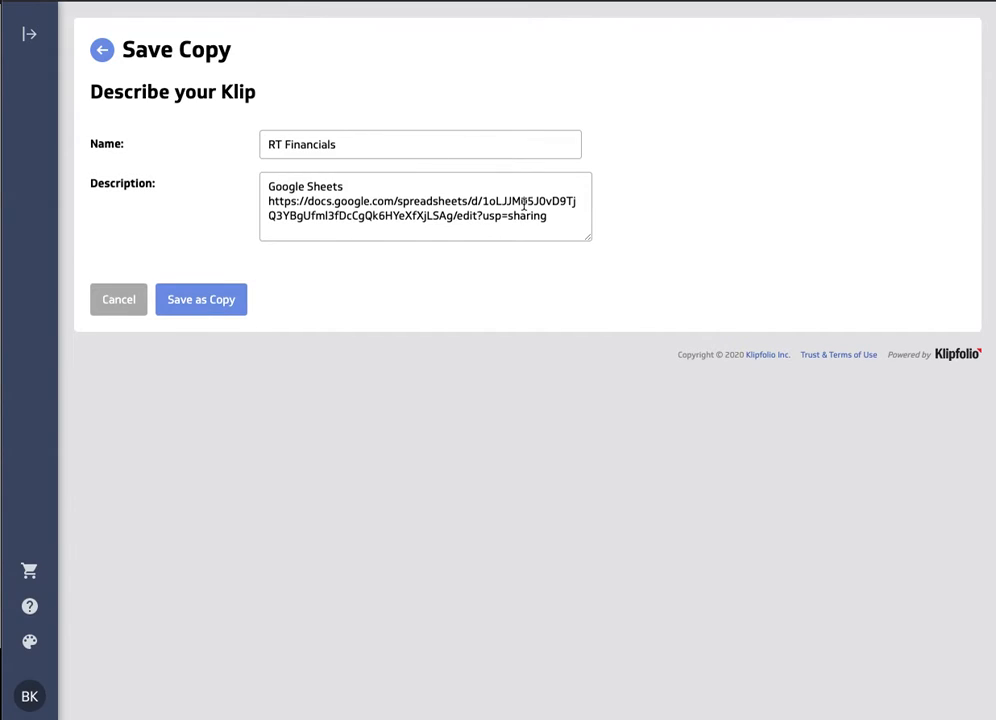
- Replace the spreadsheet link in the RT Financials description with the copied Rasio QB link and save the copy
left_click_drag(552, 219, 265, 202)
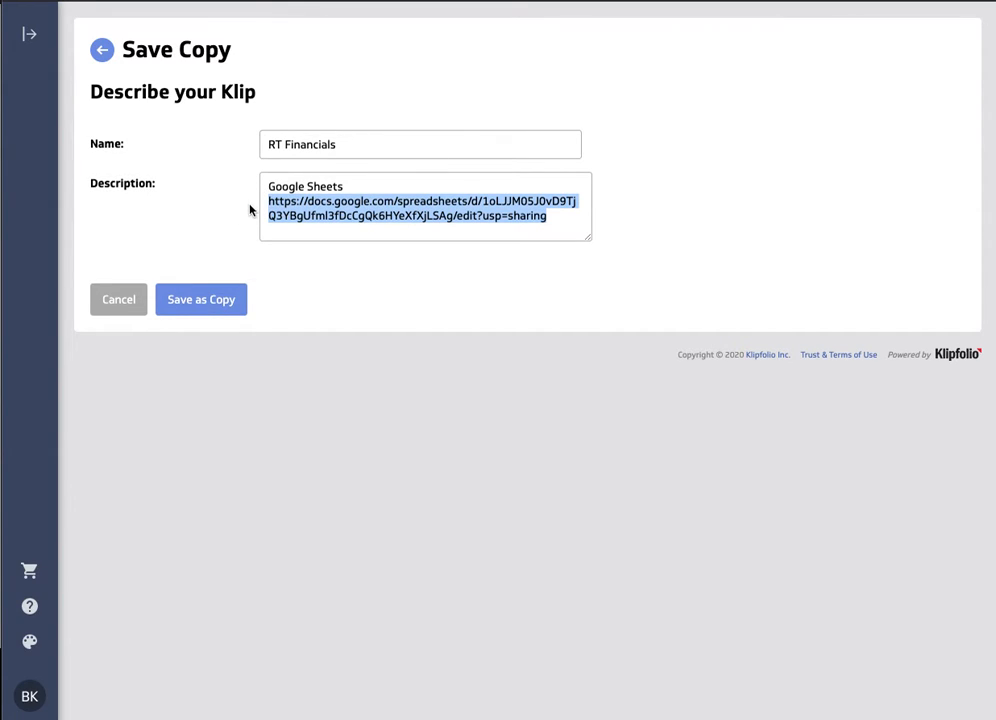
key("ctrl+v")
left_click(196, 300)
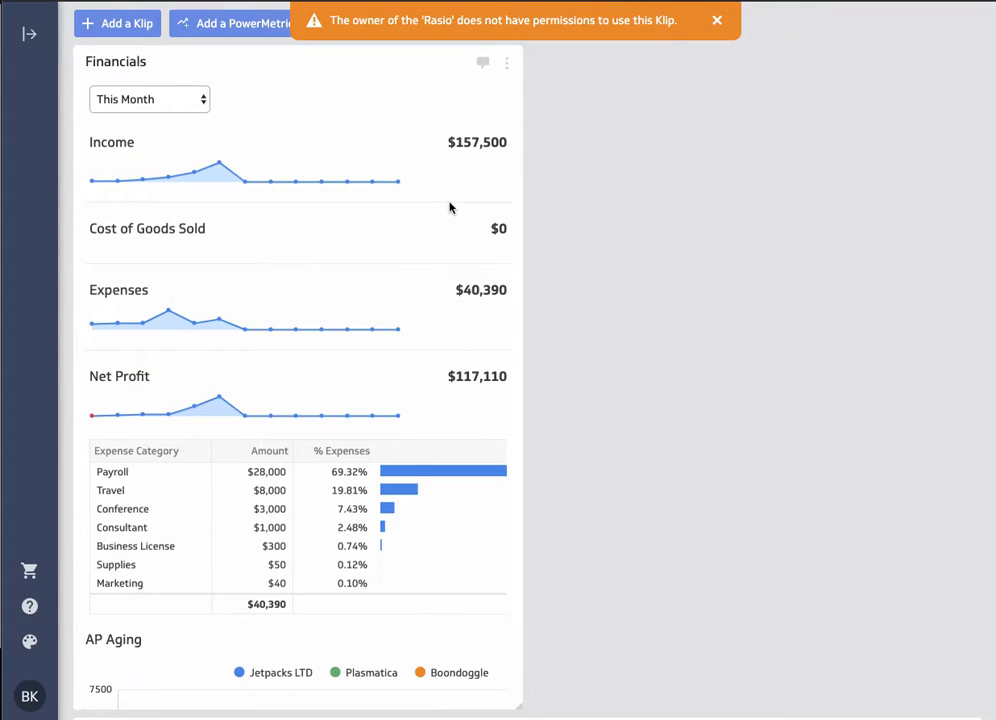
left_click(507, 64)
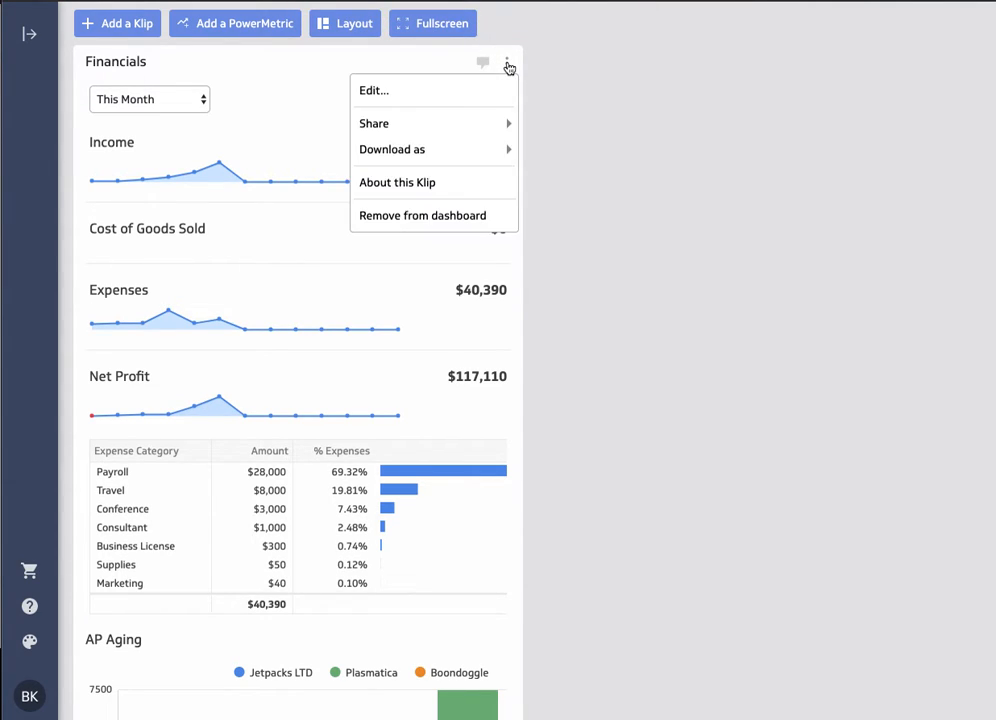
left_click(481, 92)
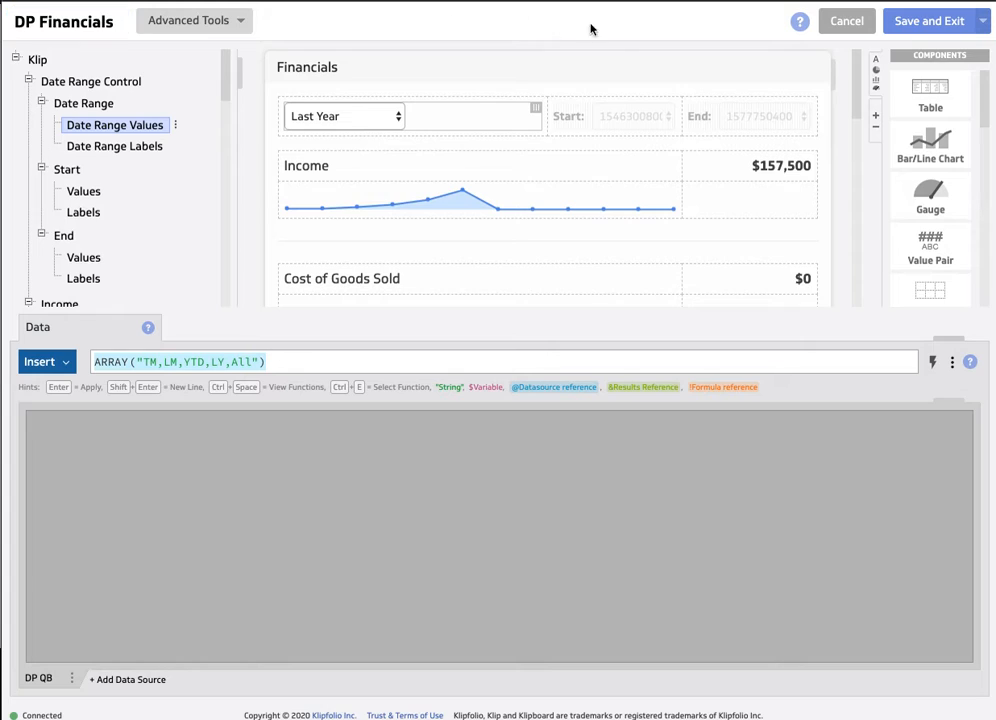
left_click(846, 21)
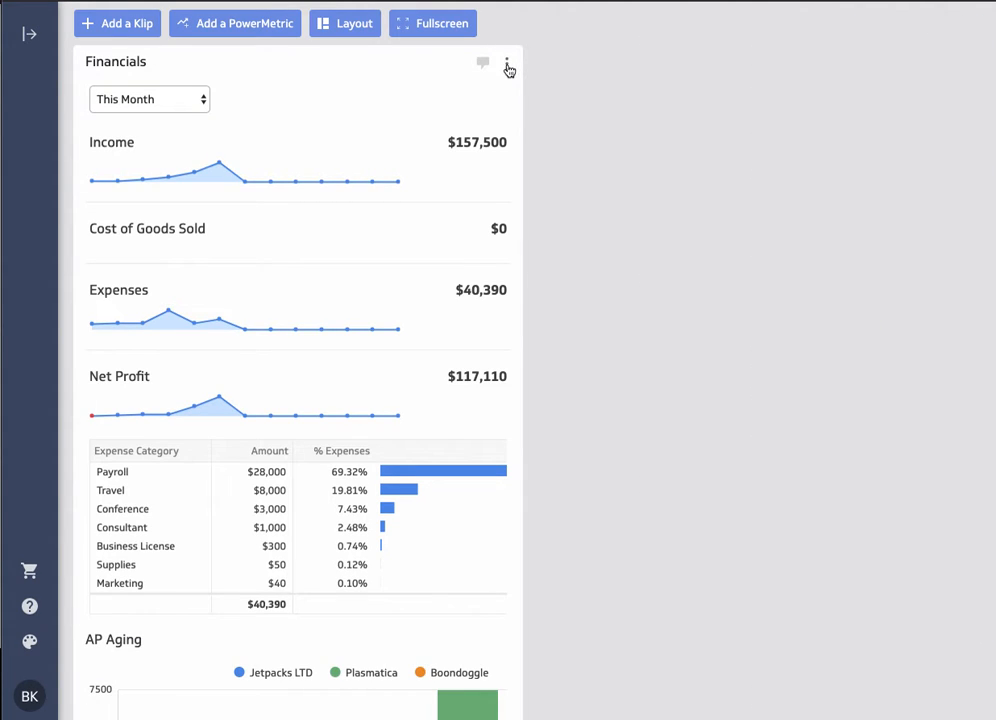
- Remove the DP Financials Klip from the dashboard
left_click(507, 66)
left_click(467, 216)
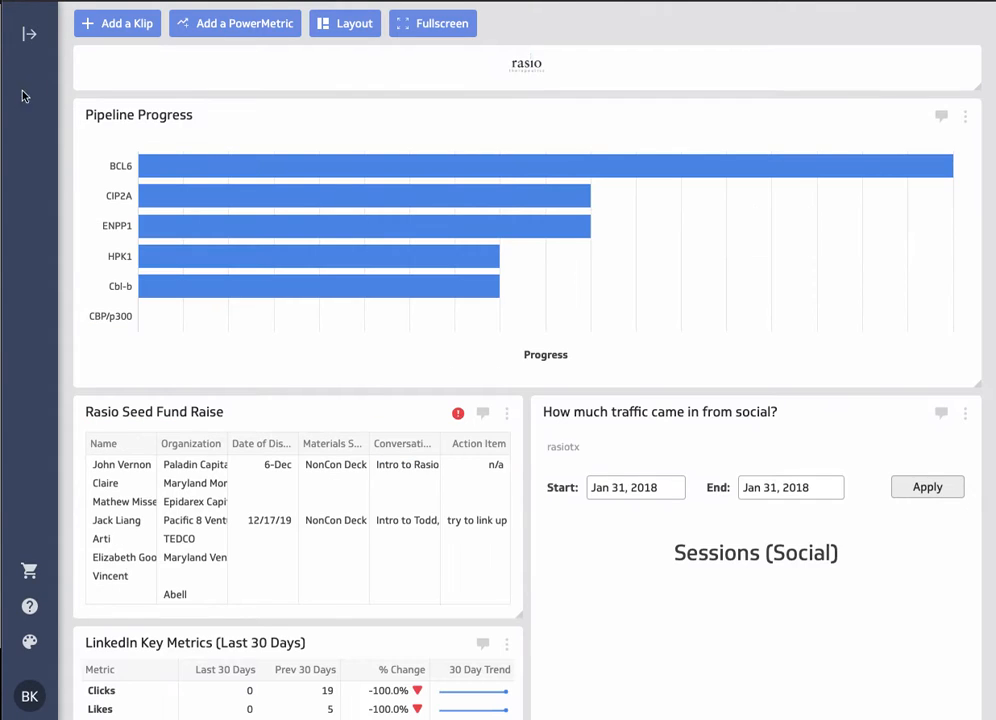
- Search for "rt financial" and try to add the RT Financials Klip to the Rasio dashboard
left_click(100, 24)
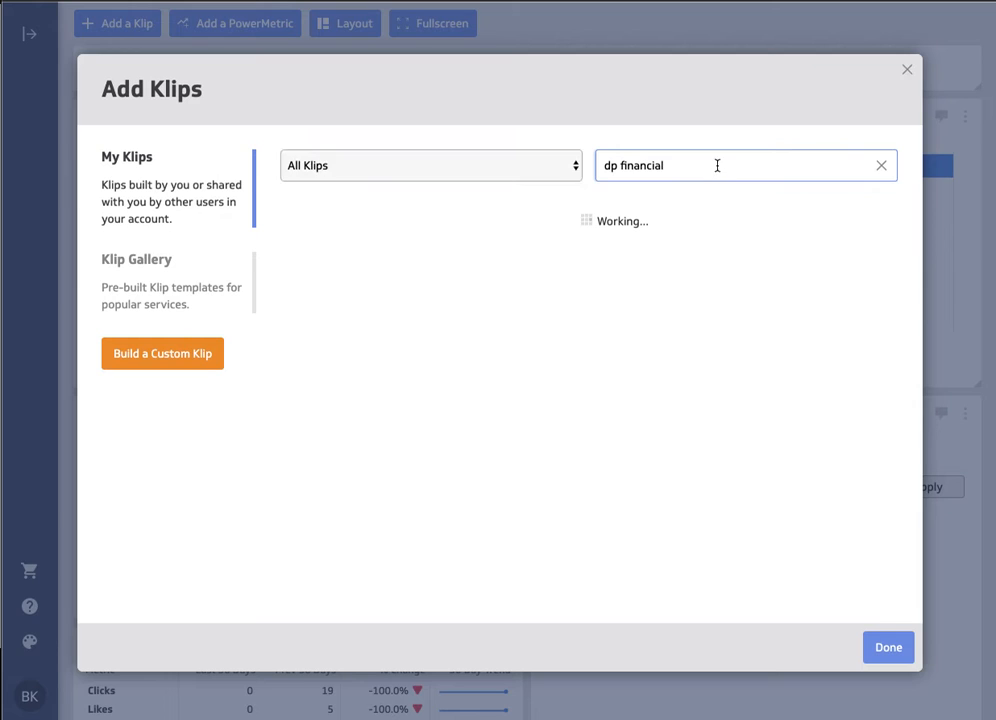
left_click_drag(617, 165, 598, 163)
type("rt")
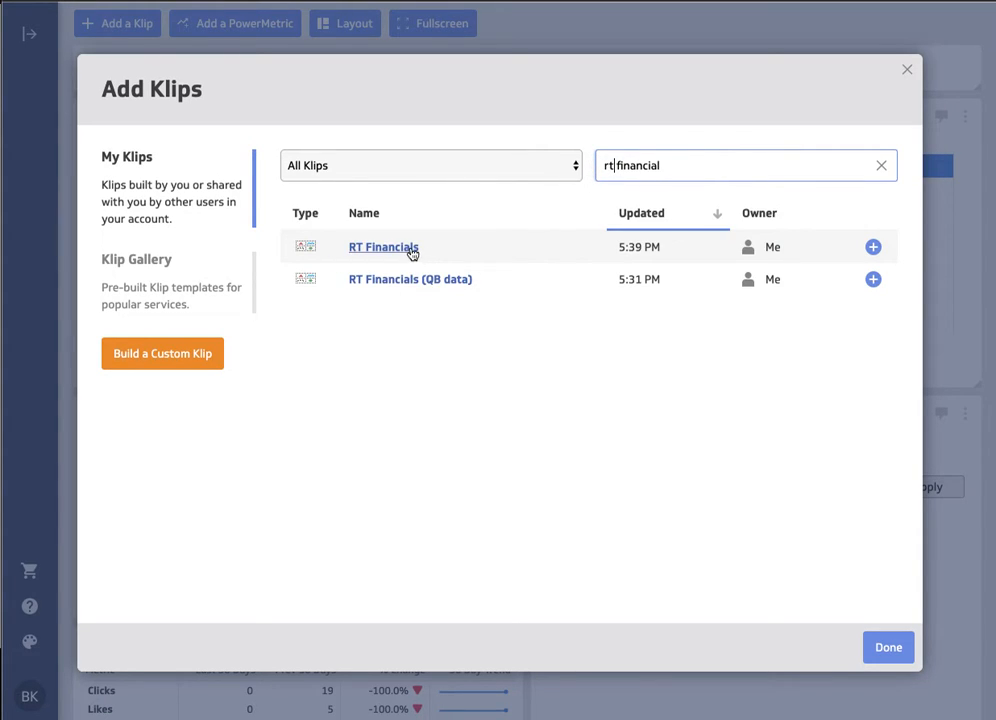
left_click(873, 248)
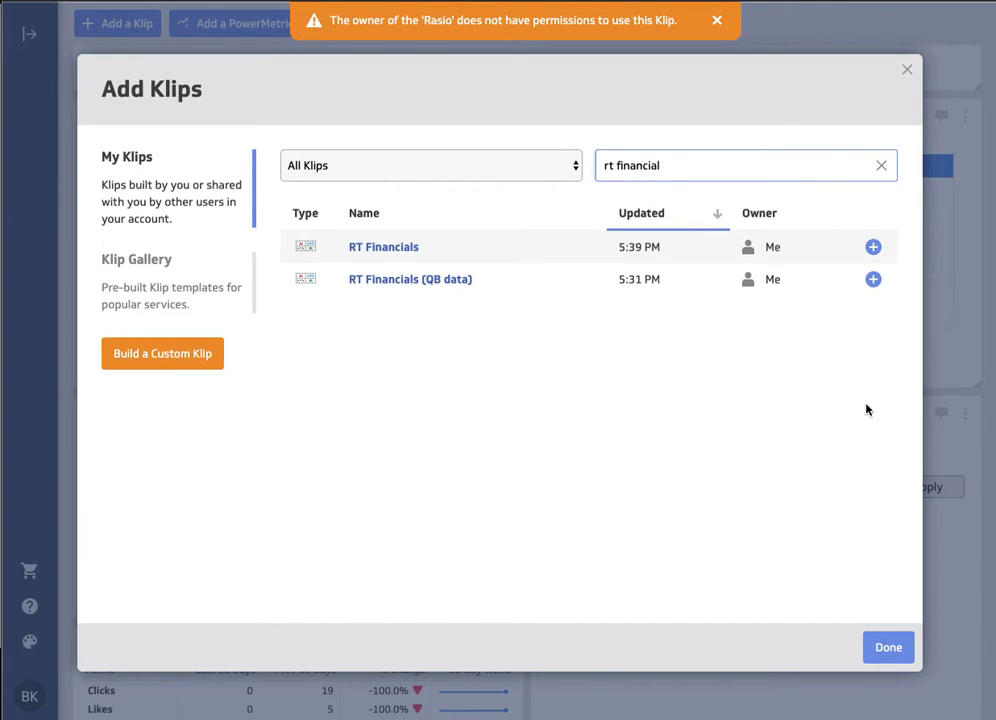
left_click(874, 248)
left_click(886, 647)
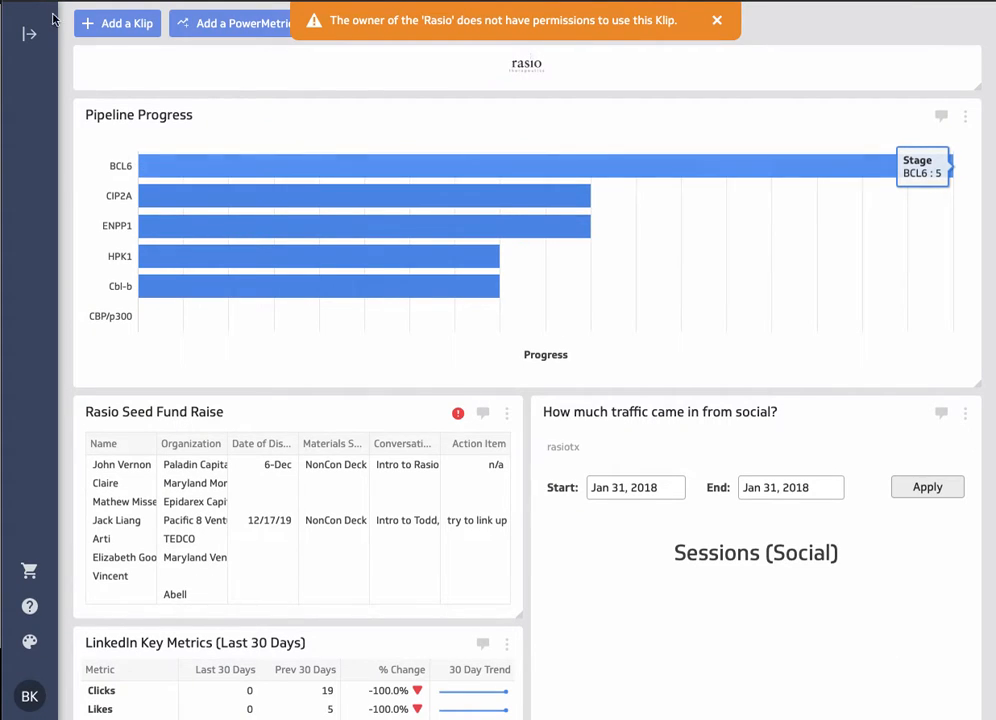
- Select RT Financials in the Klips library and add the first listed user to its sharing list
left_click(29, 33)
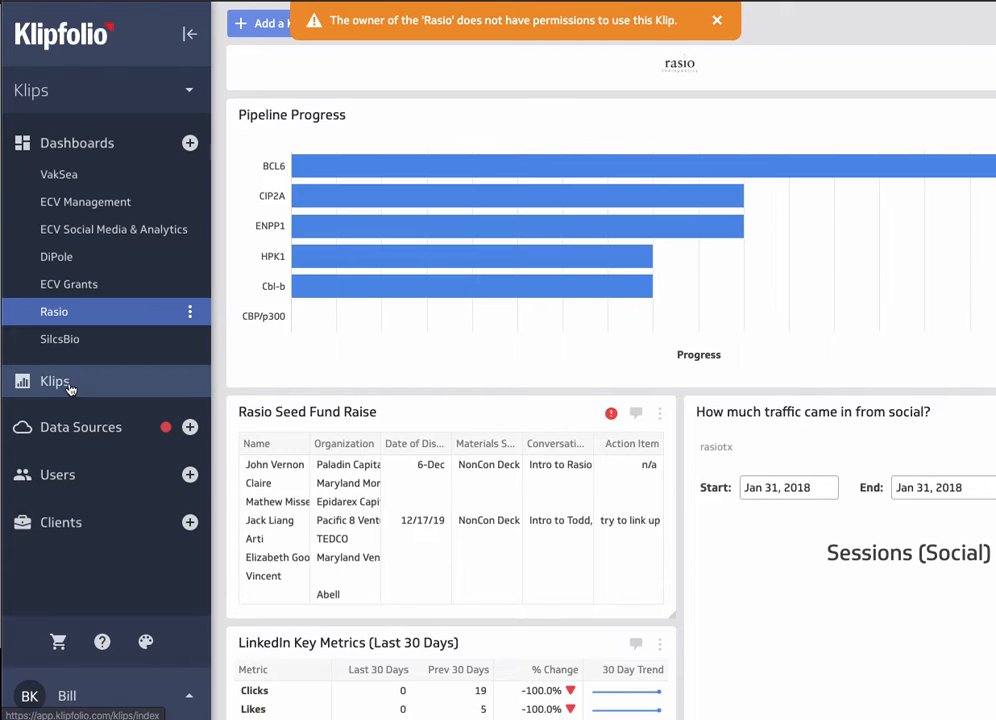
left_click(70, 384)
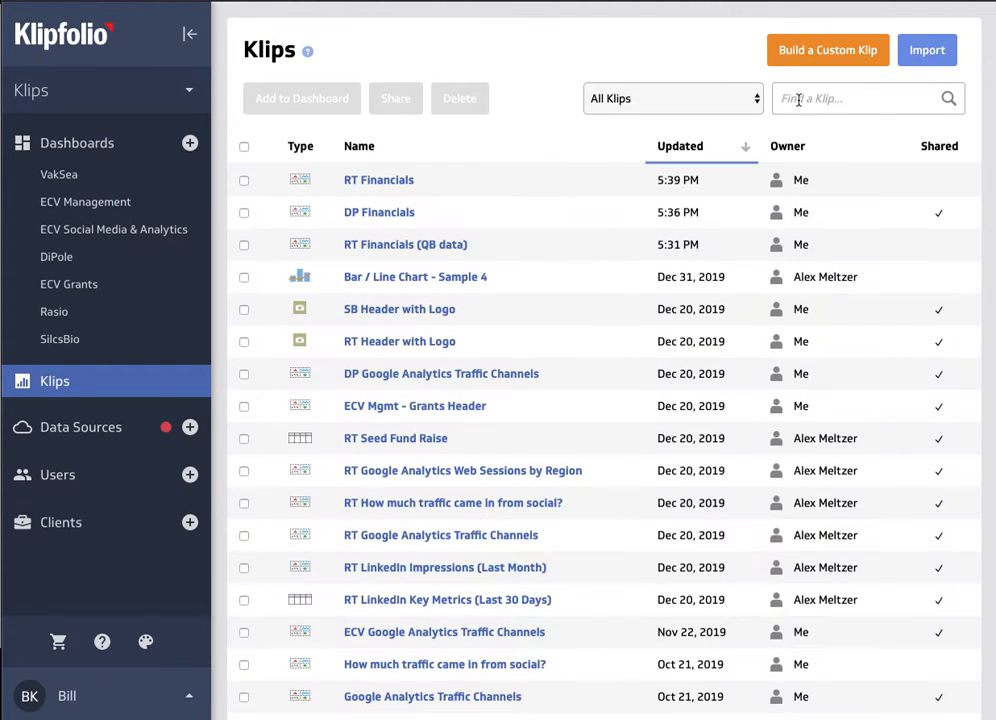
left_click(794, 98)
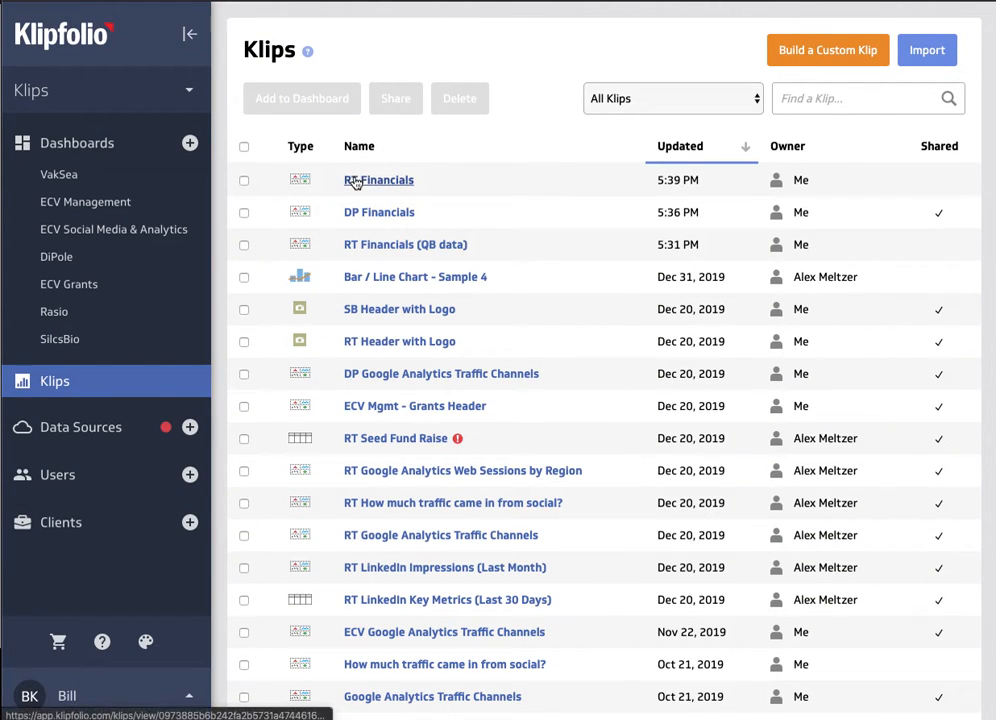
left_click(244, 181)
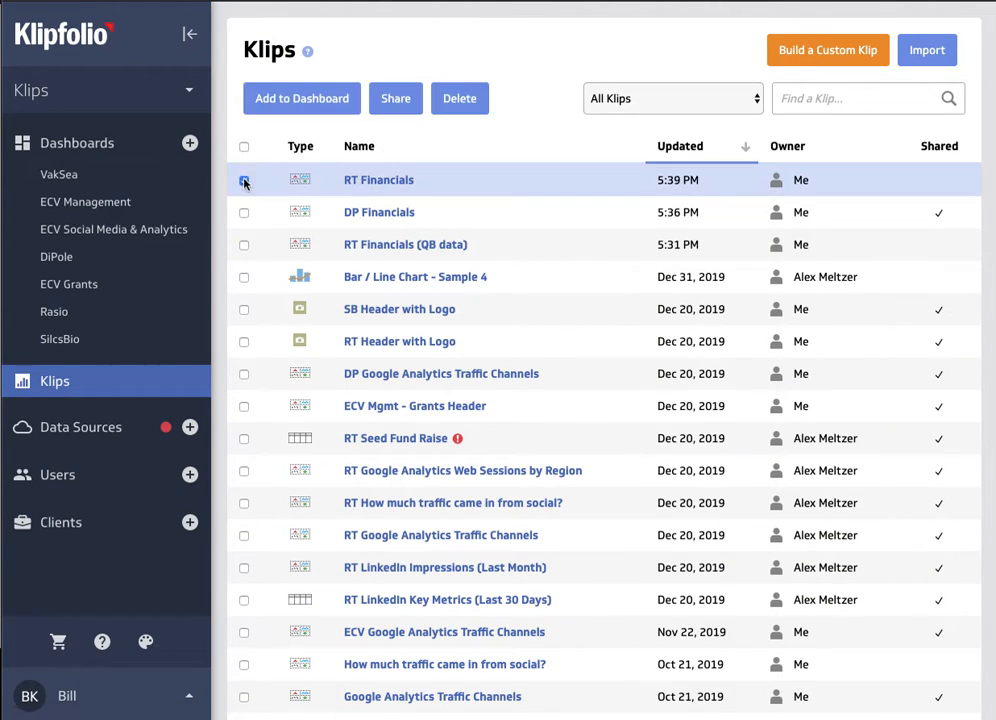
left_click(395, 98)
left_click(600, 362)
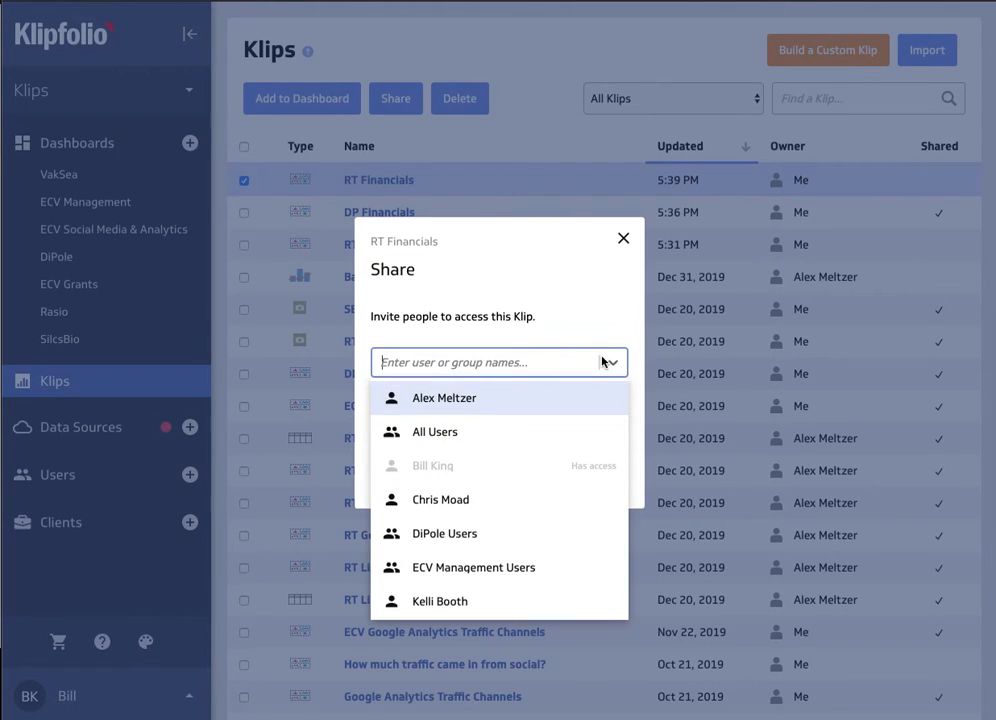
left_click(469, 399)
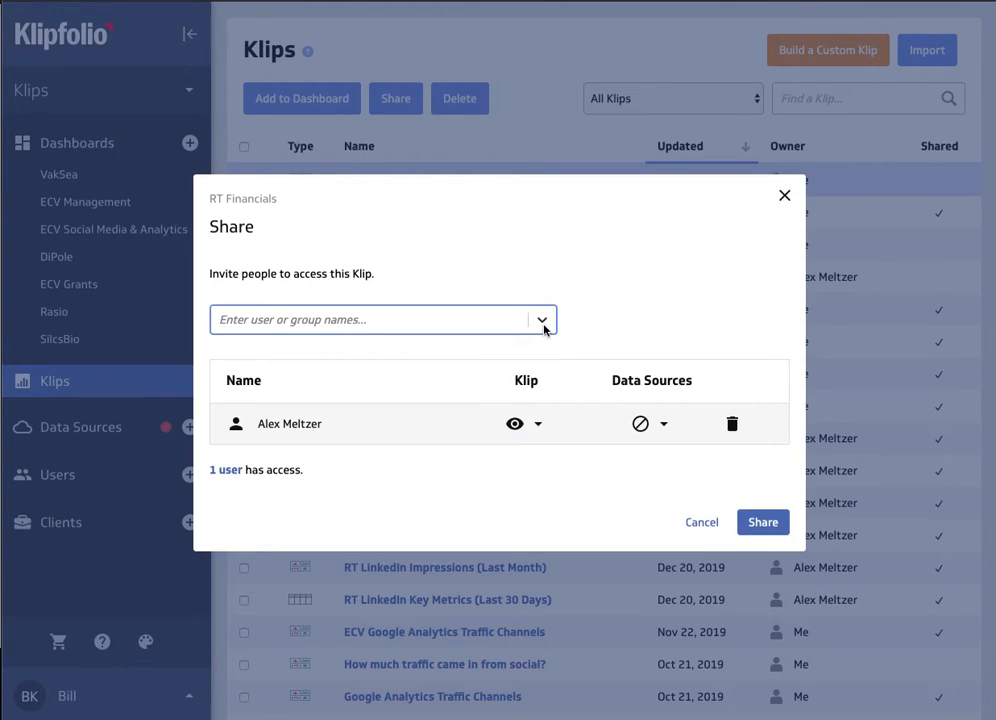
- Give the added user Edit access to both the Klip and its data sources, and share RT Financials
left_click(537, 423)
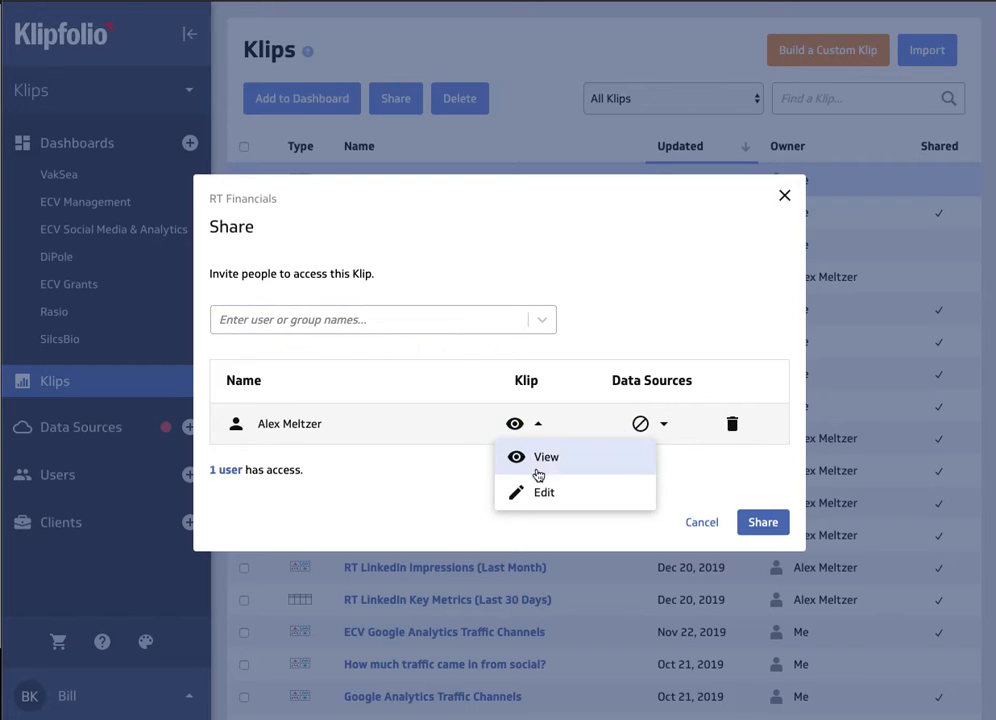
left_click(543, 492)
left_click(650, 423)
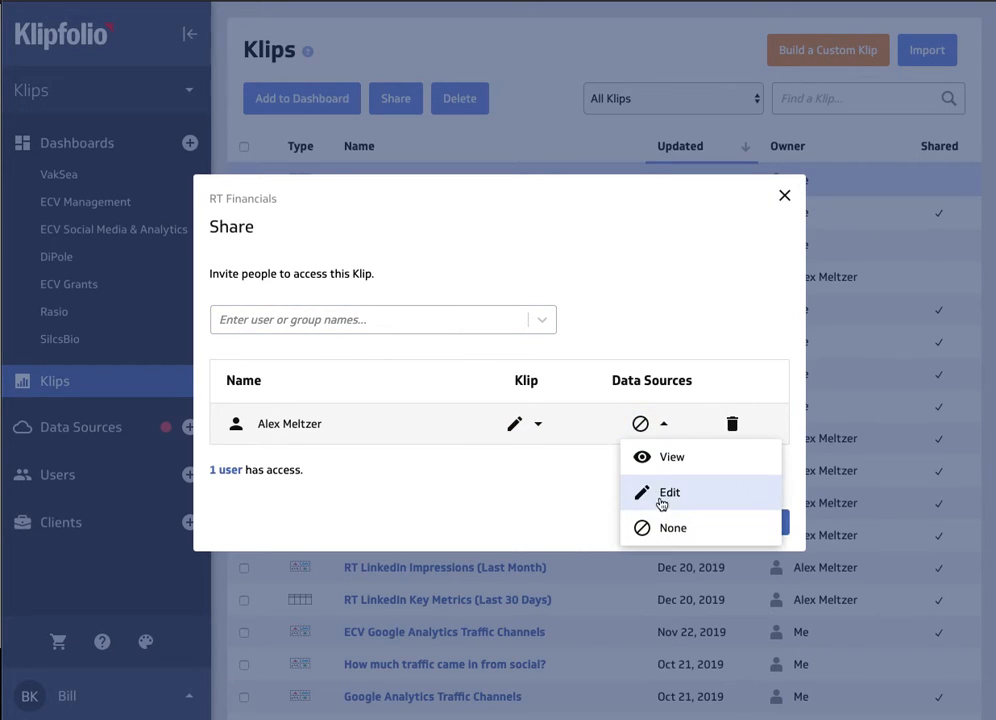
left_click(660, 494)
left_click(760, 522)
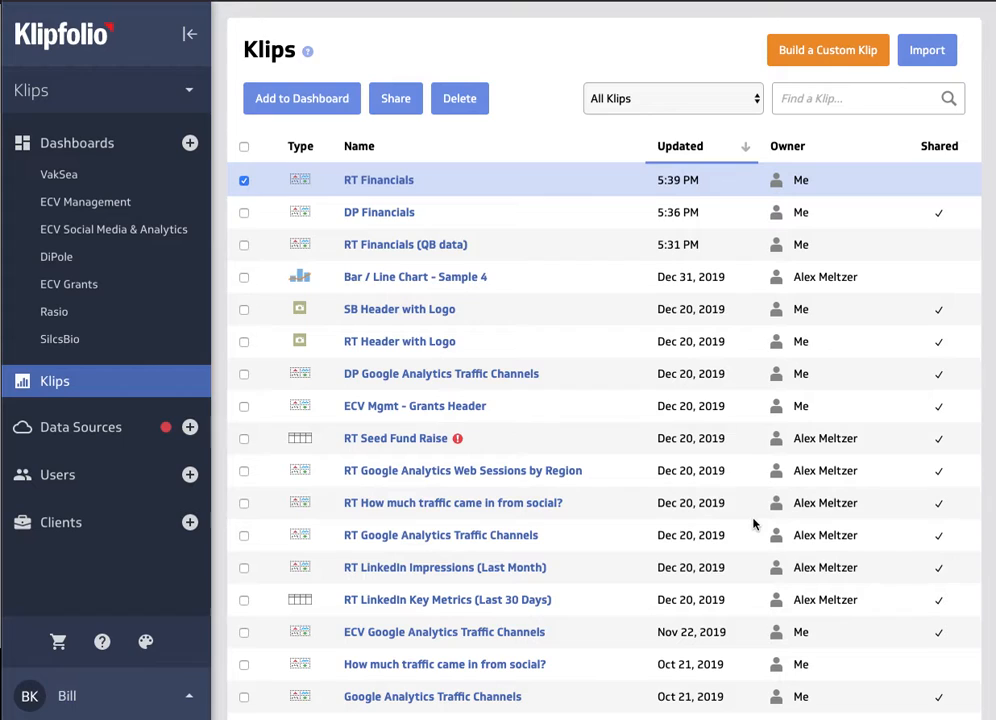
- Add the RT Financials Klip to the Rasio dashboard
left_click(101, 316)
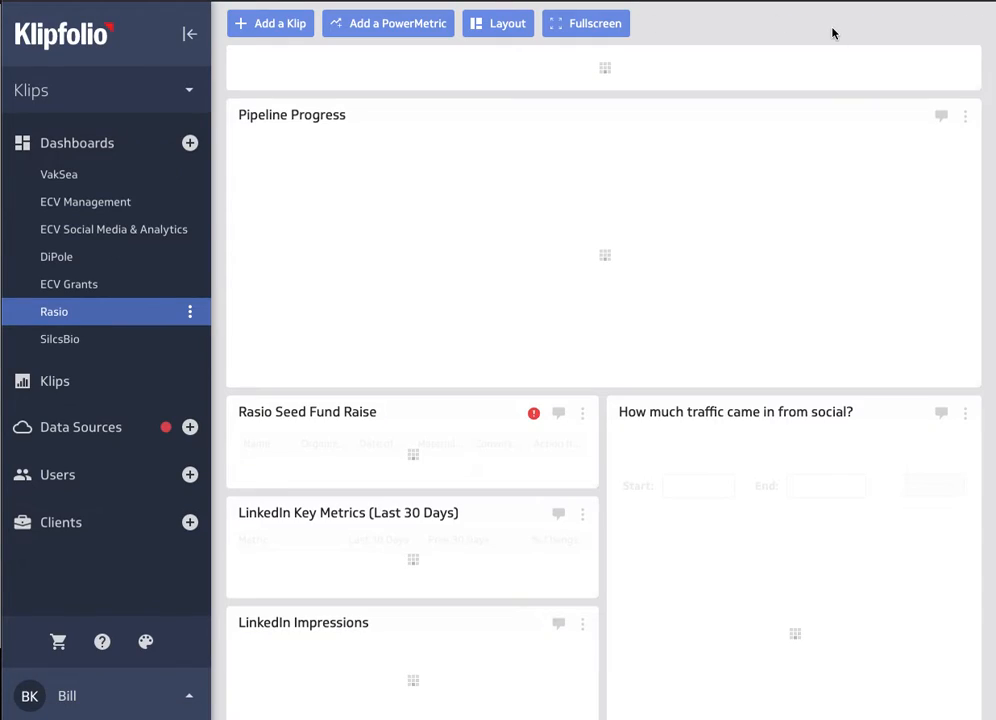
left_click(190, 32)
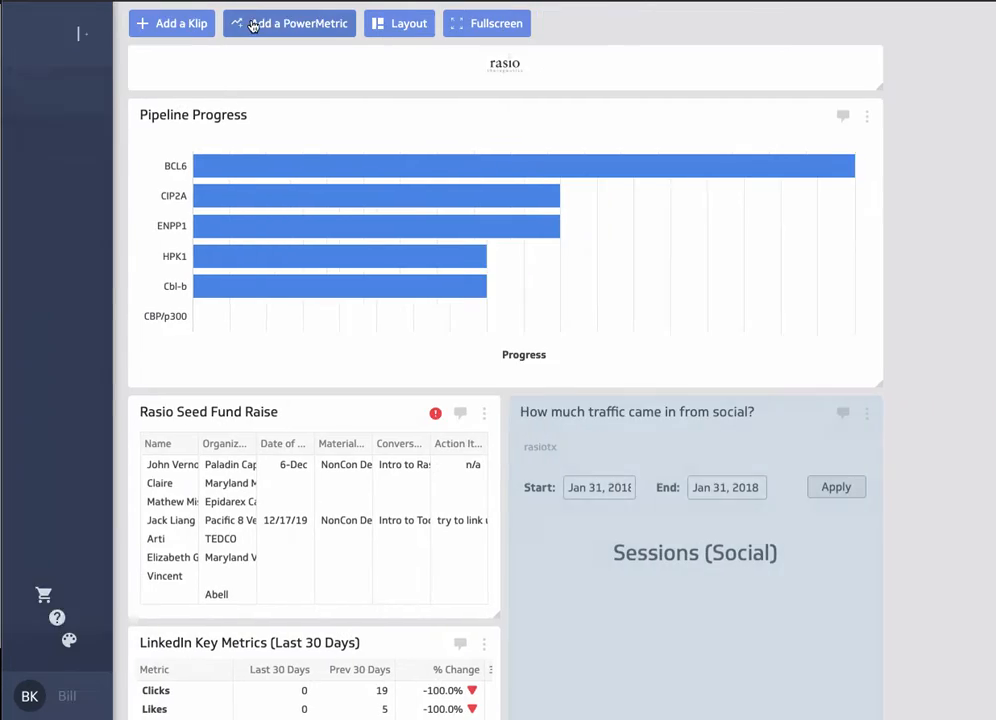
left_click(152, 25)
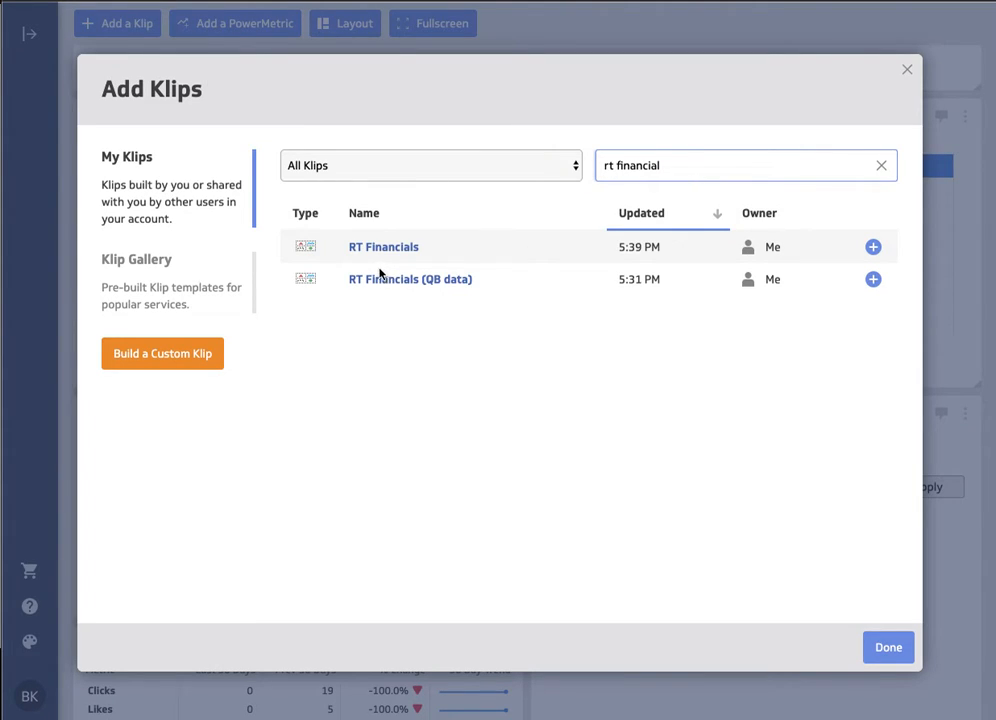
left_click(873, 248)
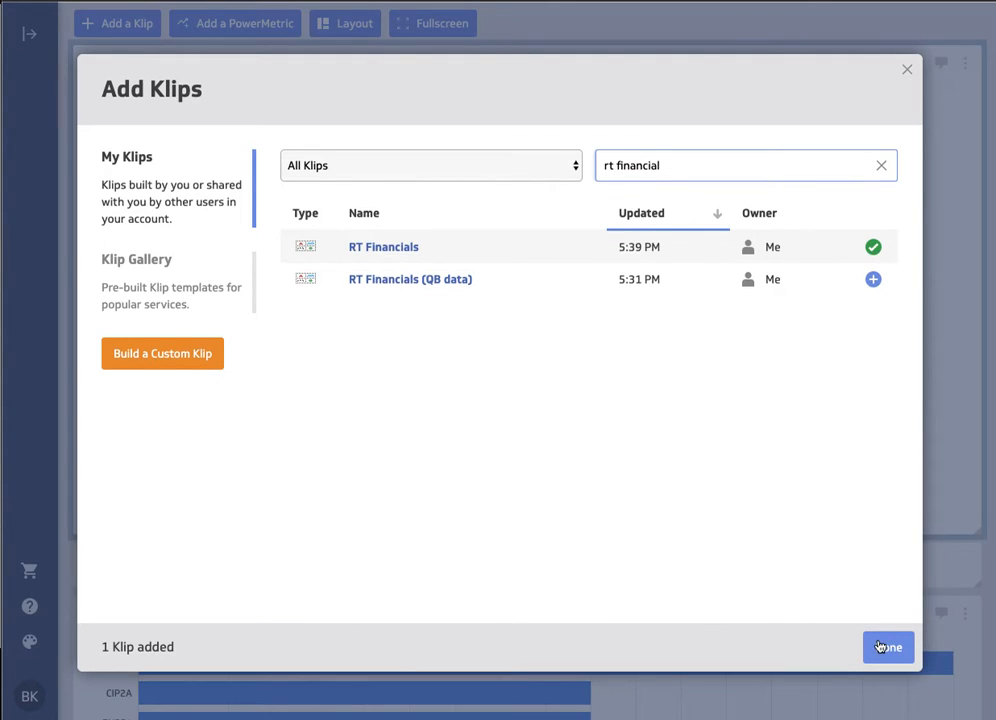
left_click(880, 647)
- Narrow the Financials Klip to about half the dashboard's width
scroll(896, 373, "down", 3)
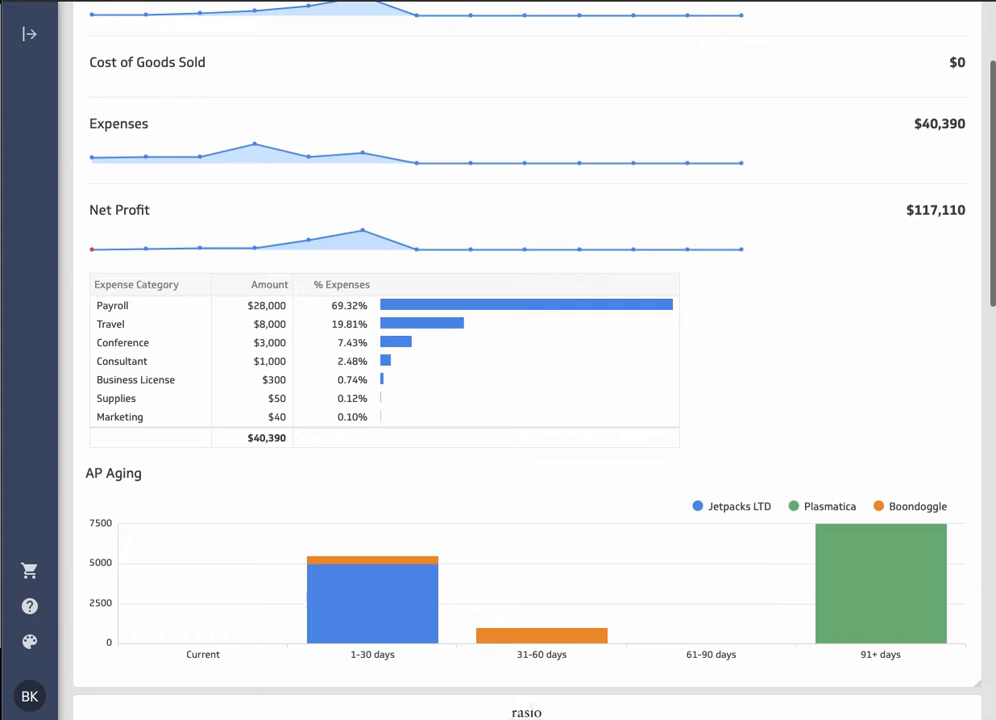
left_click_drag(973, 684, 520, 680)
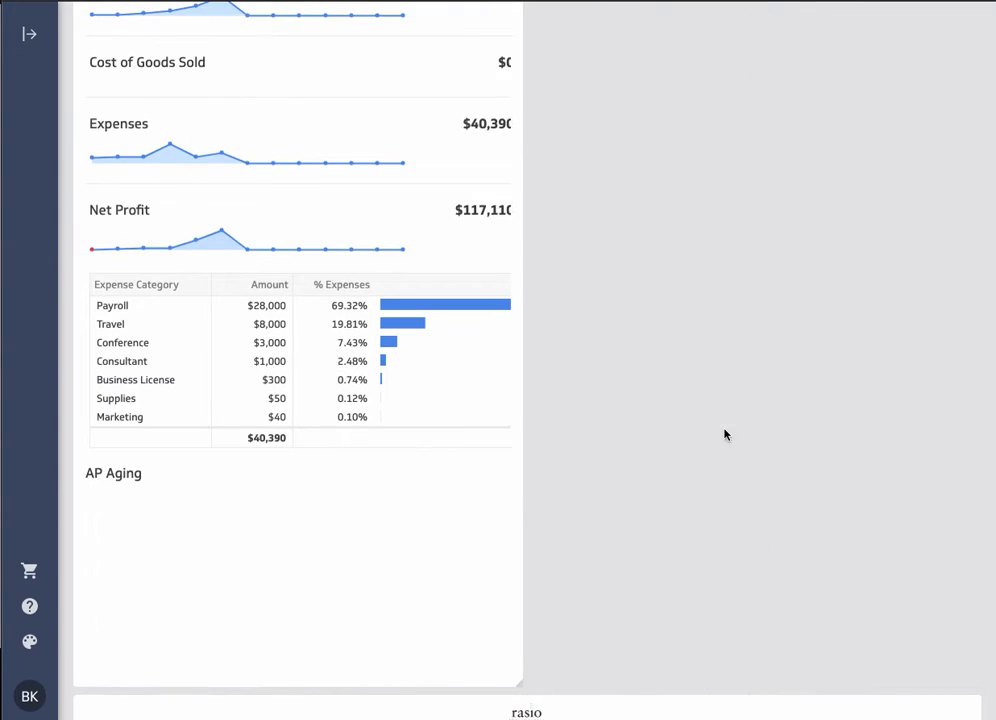
scroll(707, 418, "down", 1)
scroll(700, 413, "up", 3)
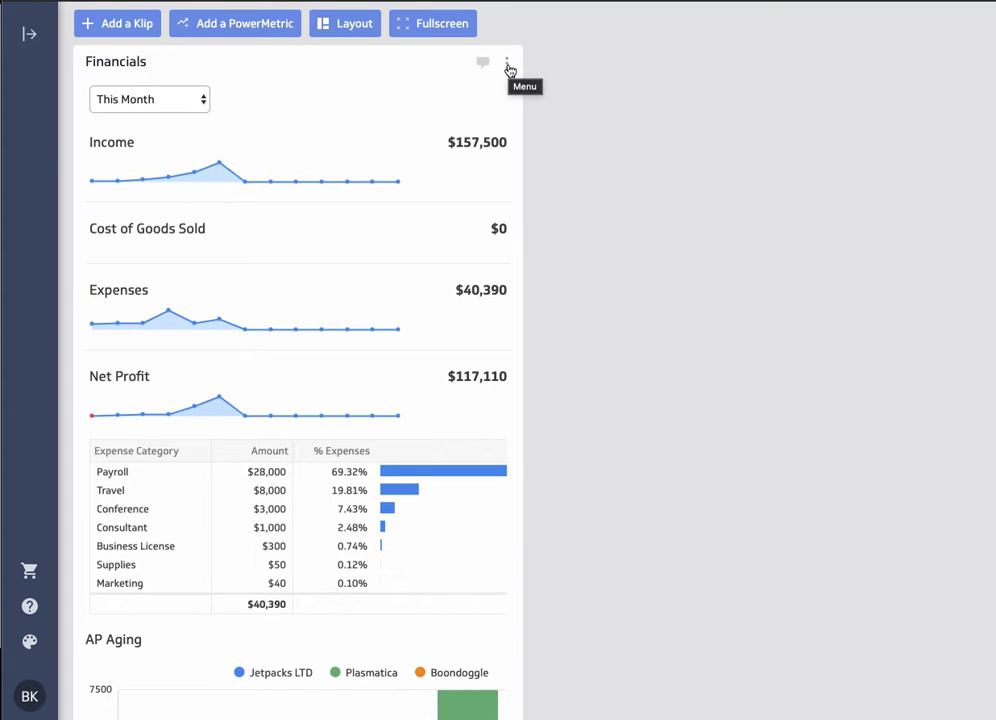
- Open the Financials Klip for editing and add the RT Financials data source to it, searching for "rt"
left_click(507, 64)
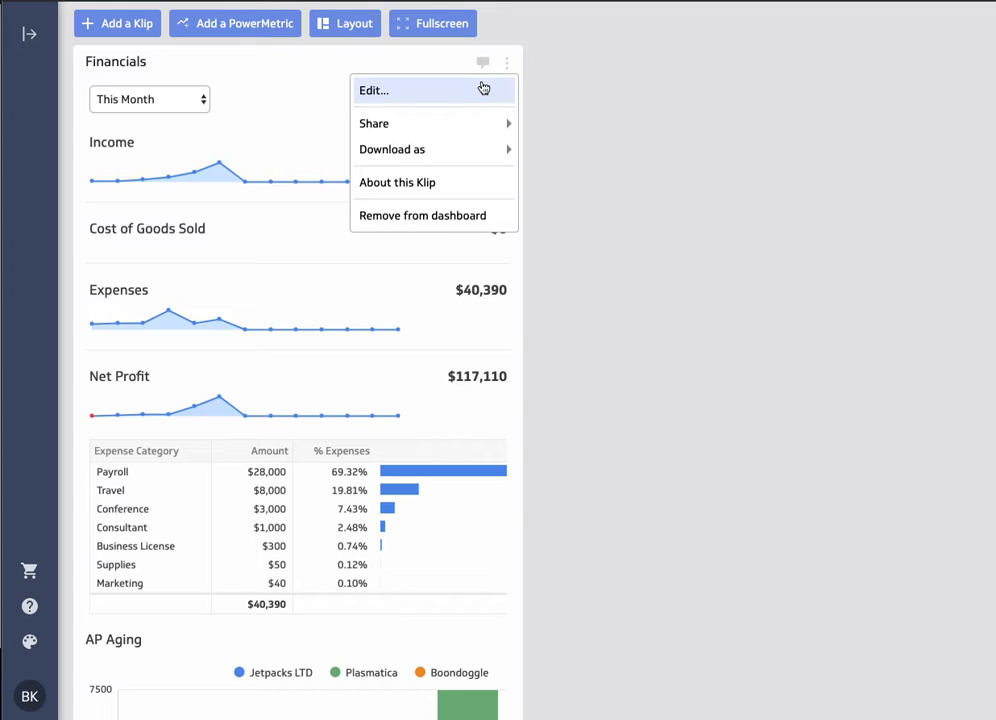
left_click(483, 91)
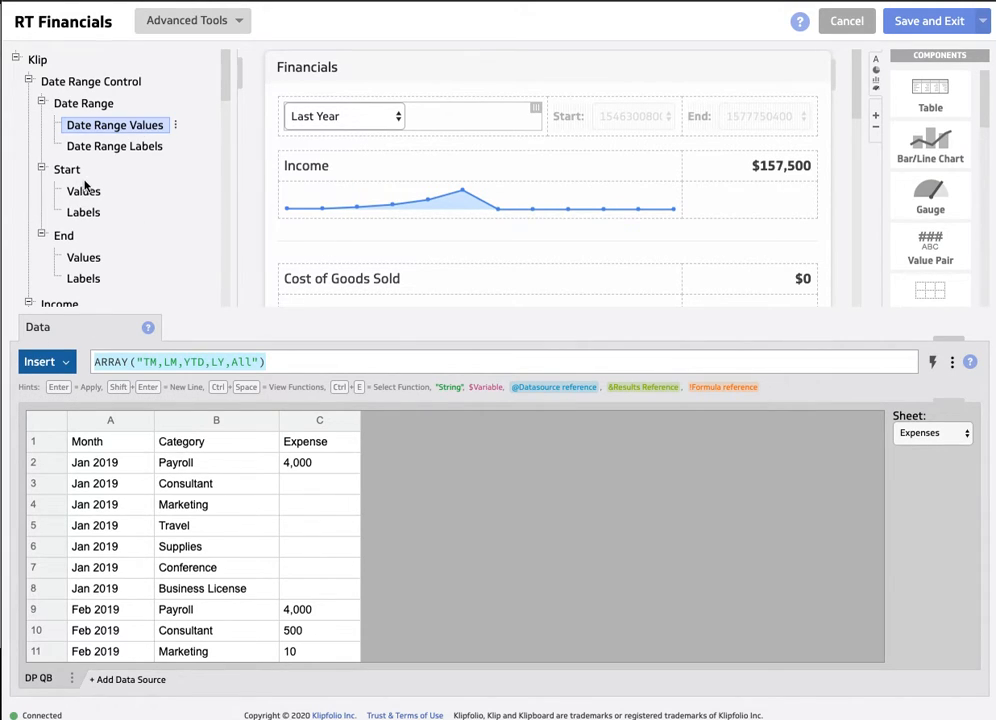
scroll(82, 190, "down", 3)
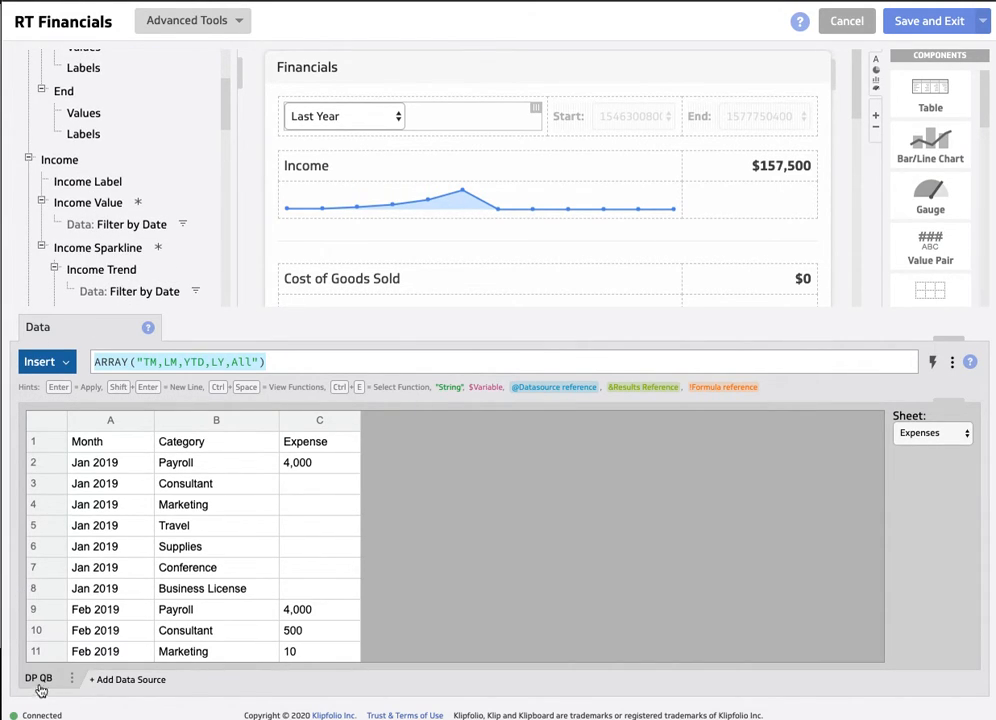
left_click(121, 680)
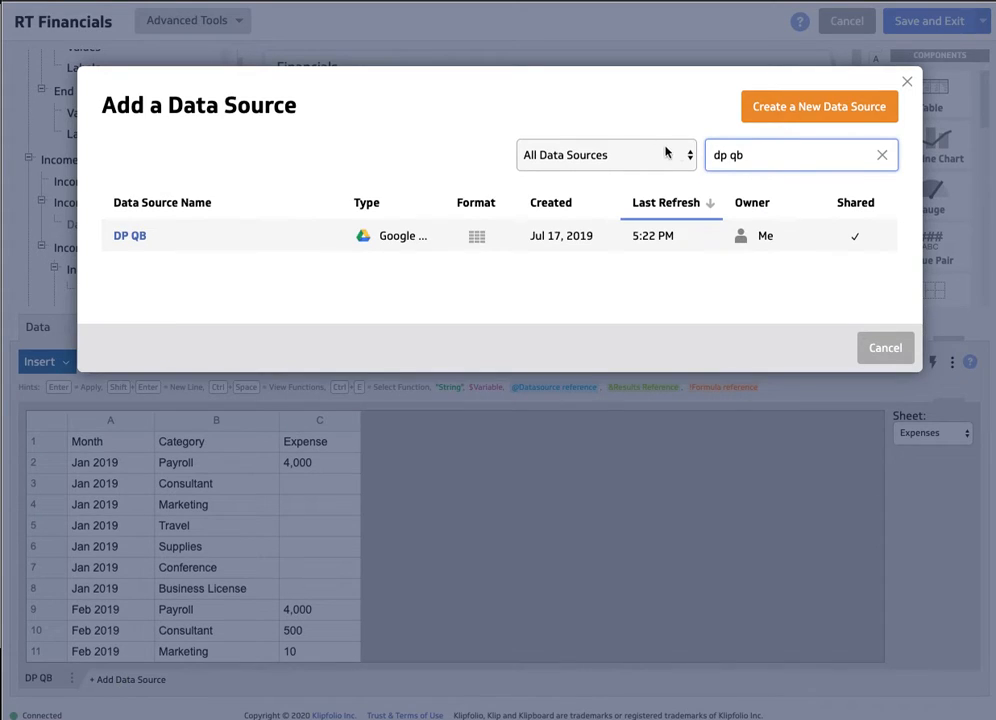
key("BackSpace")
key("BackSpace")
type("rt")
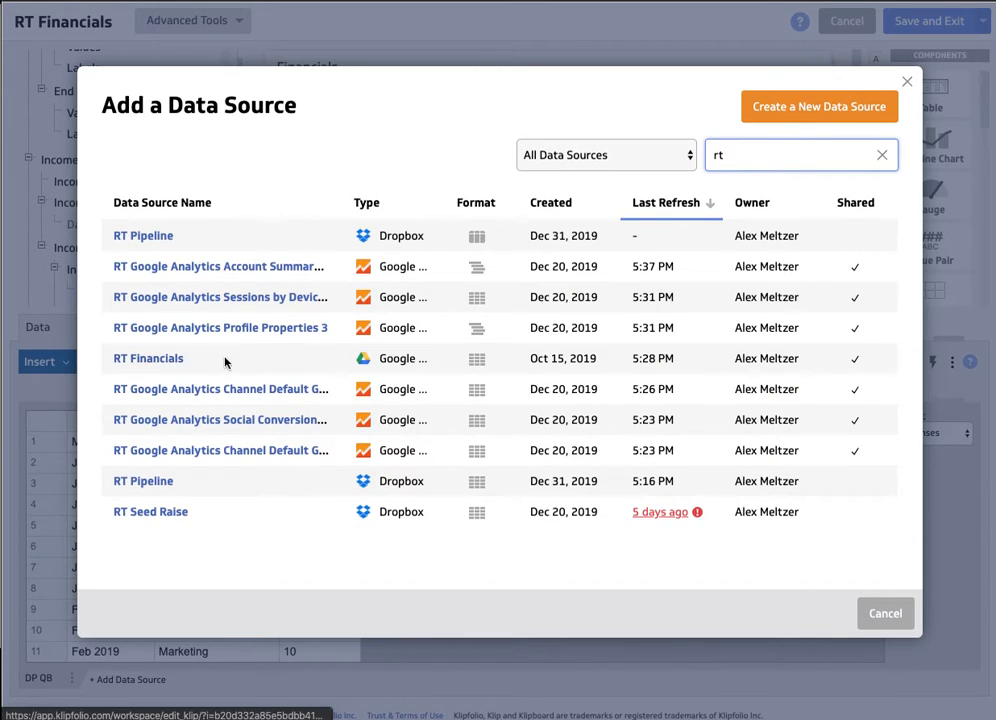
left_click(143, 362)
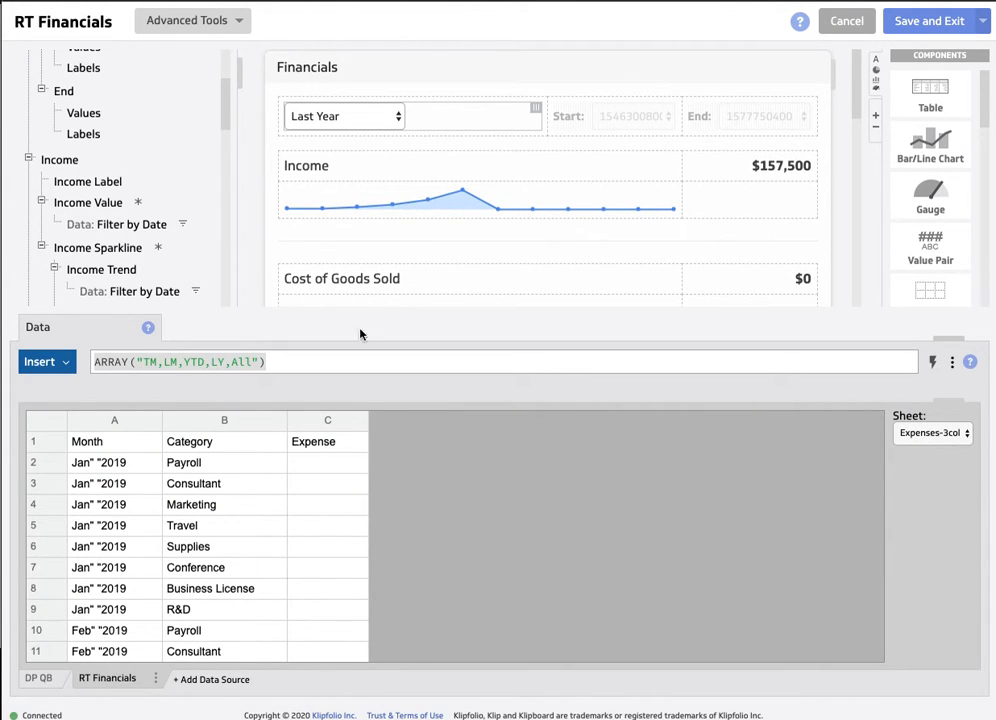
- Examine the formula behind the Start values of the Date Range Control, enlarging the formula area to read it
left_click_drag(942, 339, 941, 371)
scroll(102, 213, "down", 3)
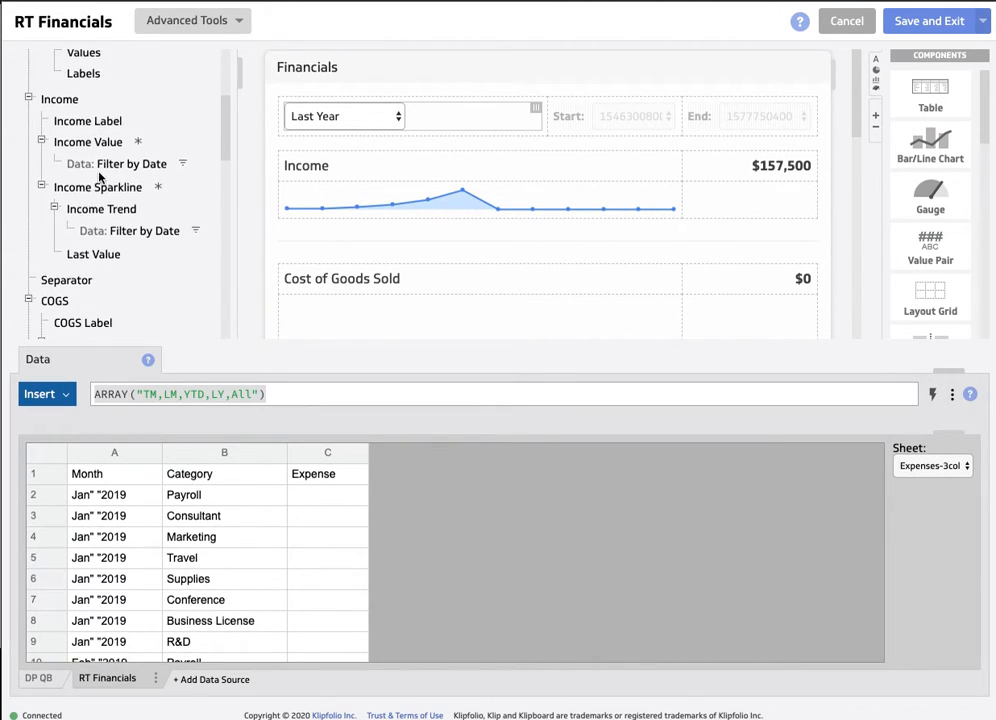
scroll(71, 178, "up", 2)
scroll(100, 178, "up", 4)
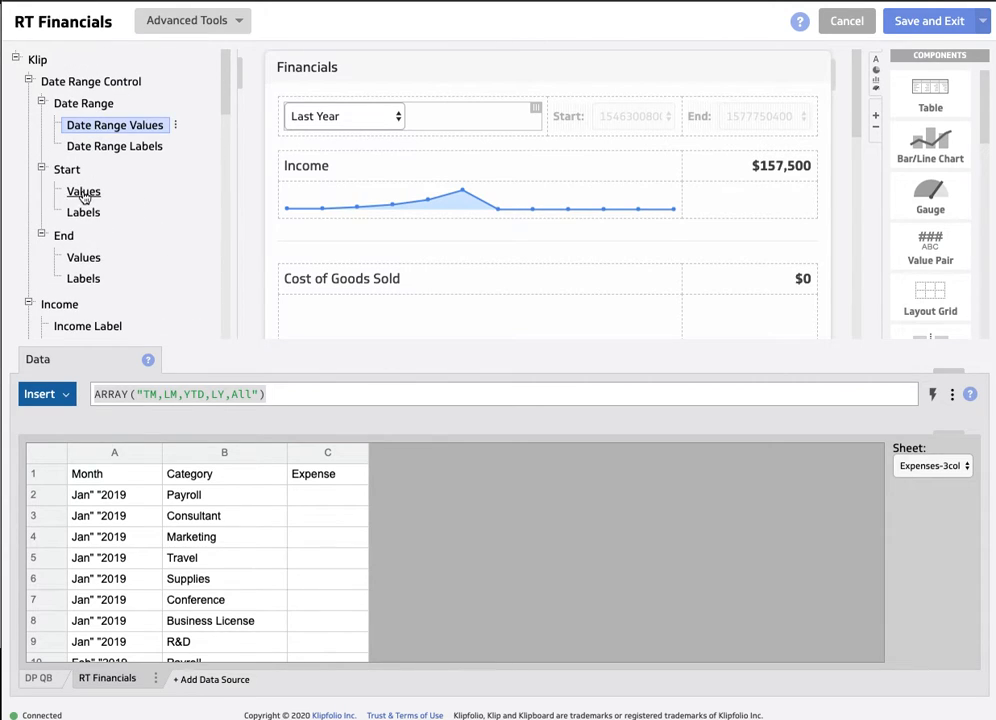
left_click(84, 192)
scroll(84, 198, "down", 3)
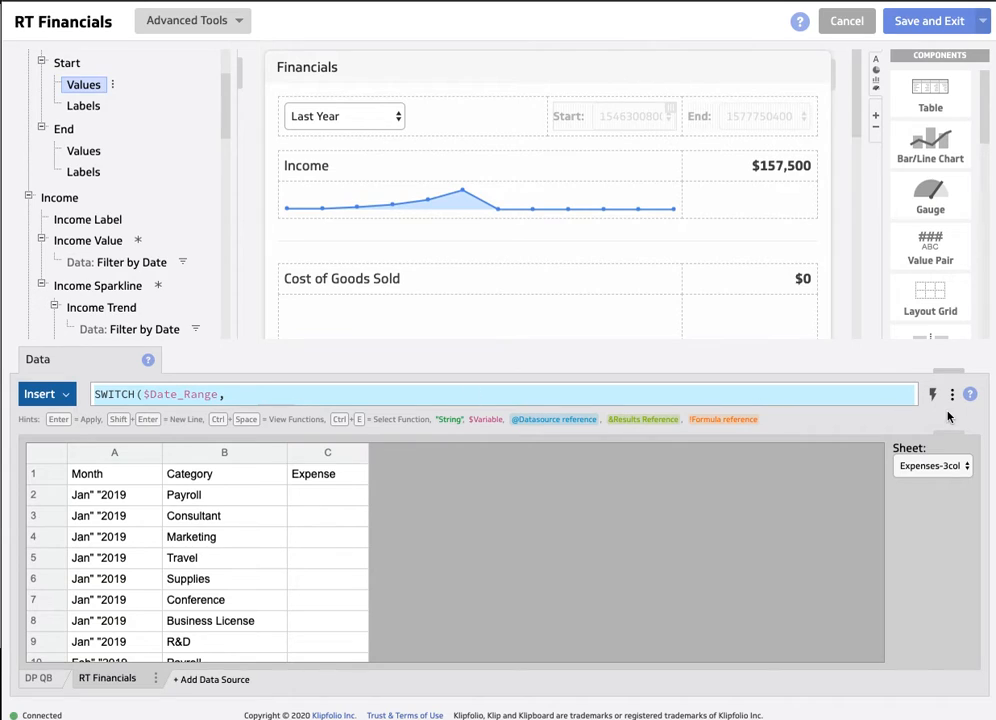
left_click_drag(951, 433, 943, 496)
scroll(265, 411, "down", 1)
scroll(268, 411, "up", 1)
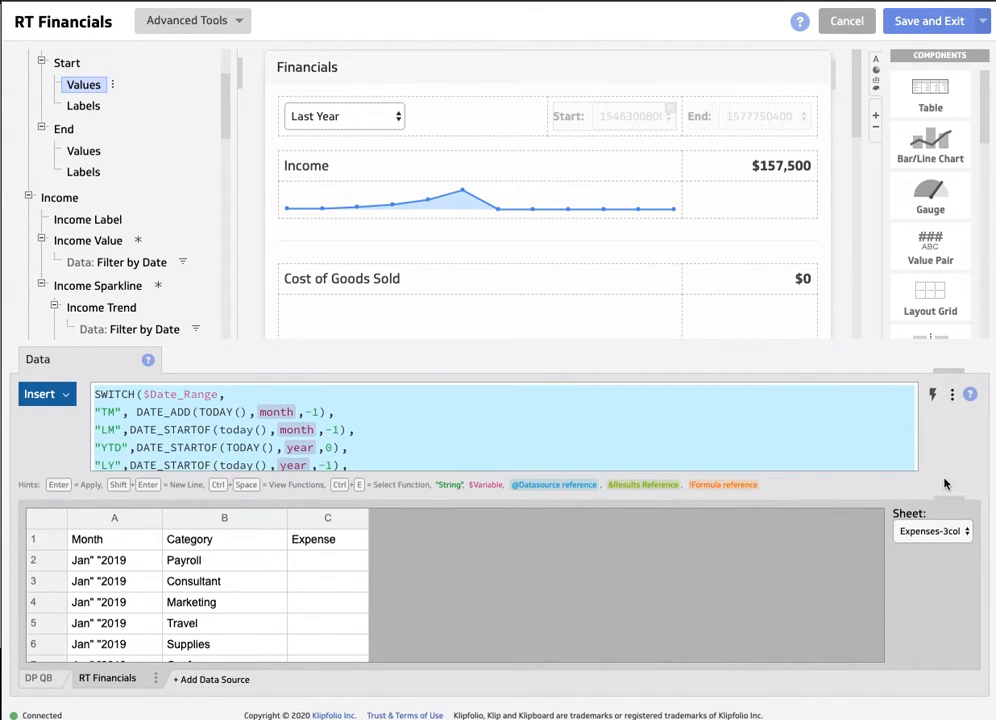
left_click_drag(949, 498, 902, 390)
- Link Income Value to column B of the Income sheet in the RT Financials data source
scroll(44, 196, "down", 2)
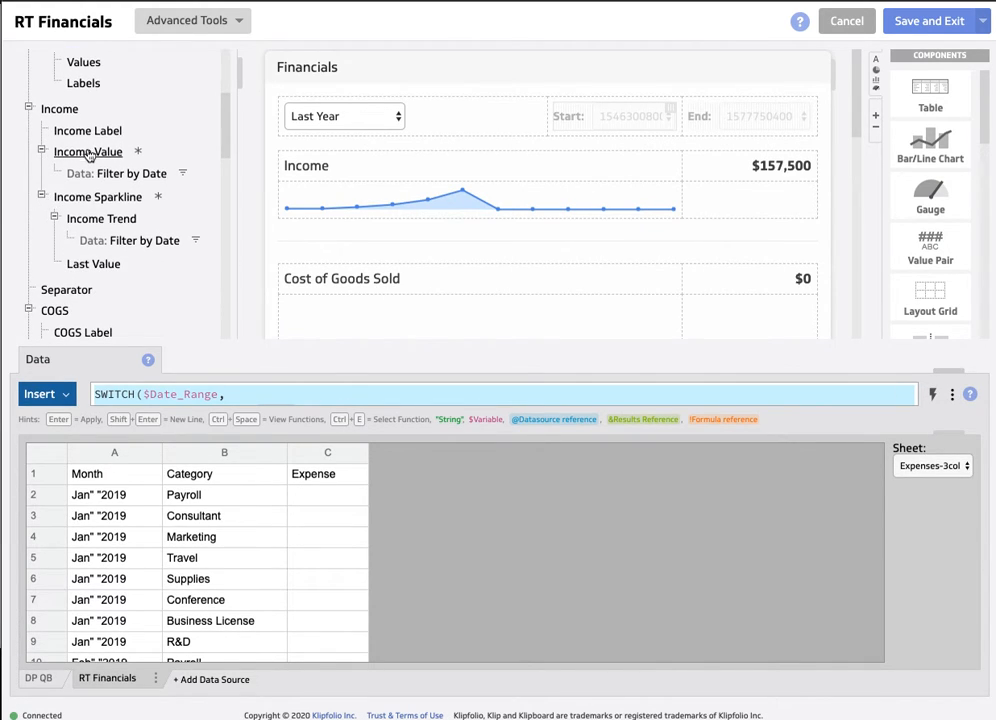
left_click(84, 150)
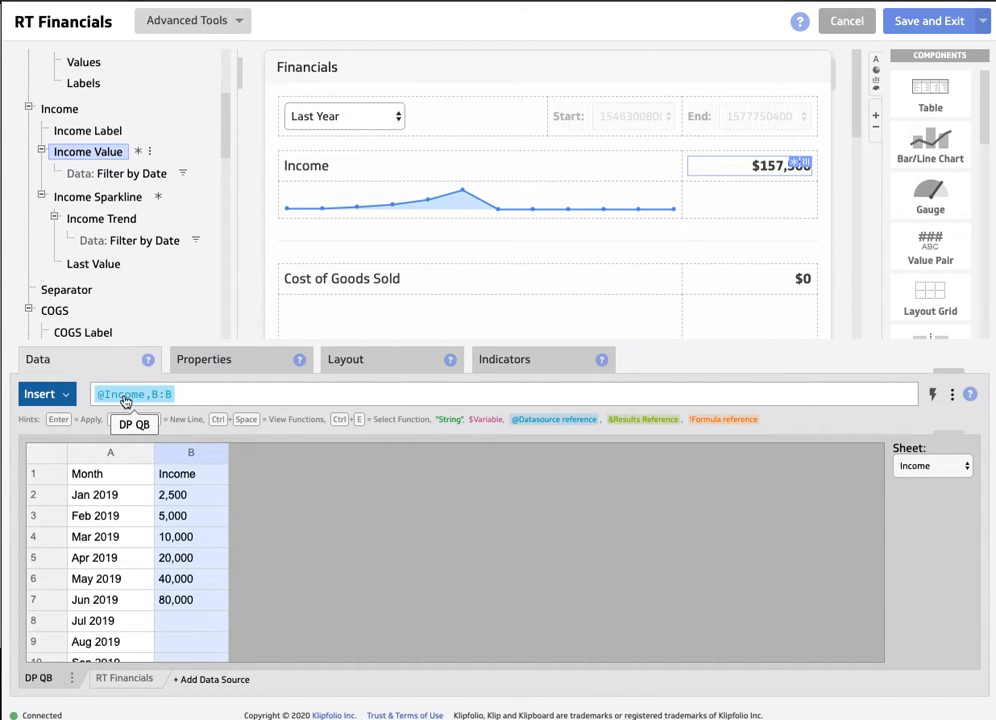
left_click(124, 680)
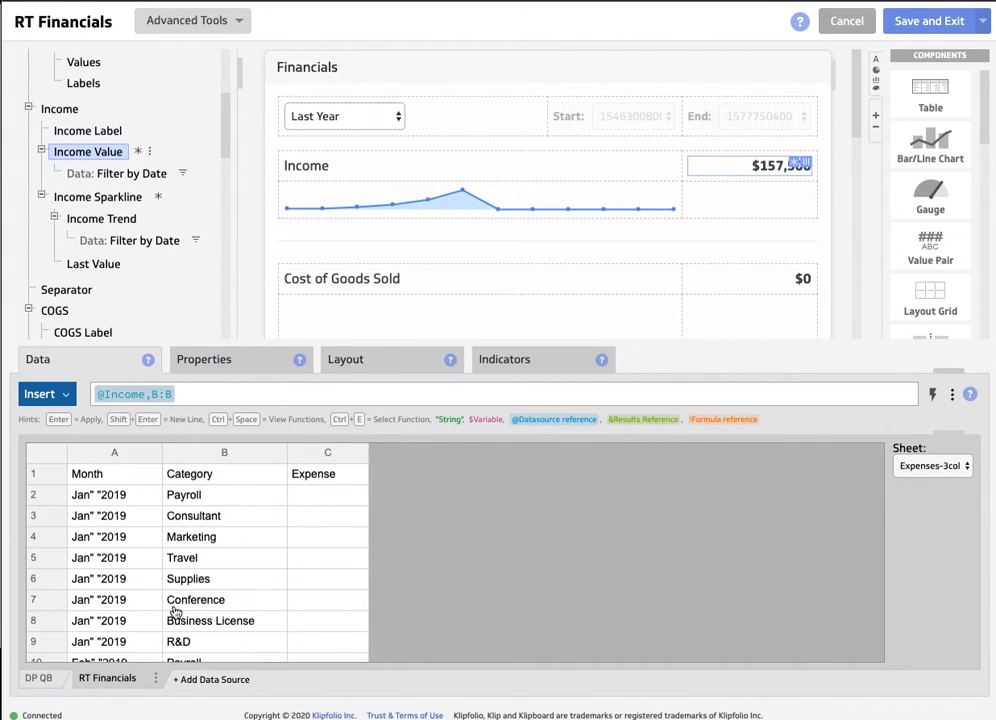
left_click(944, 467)
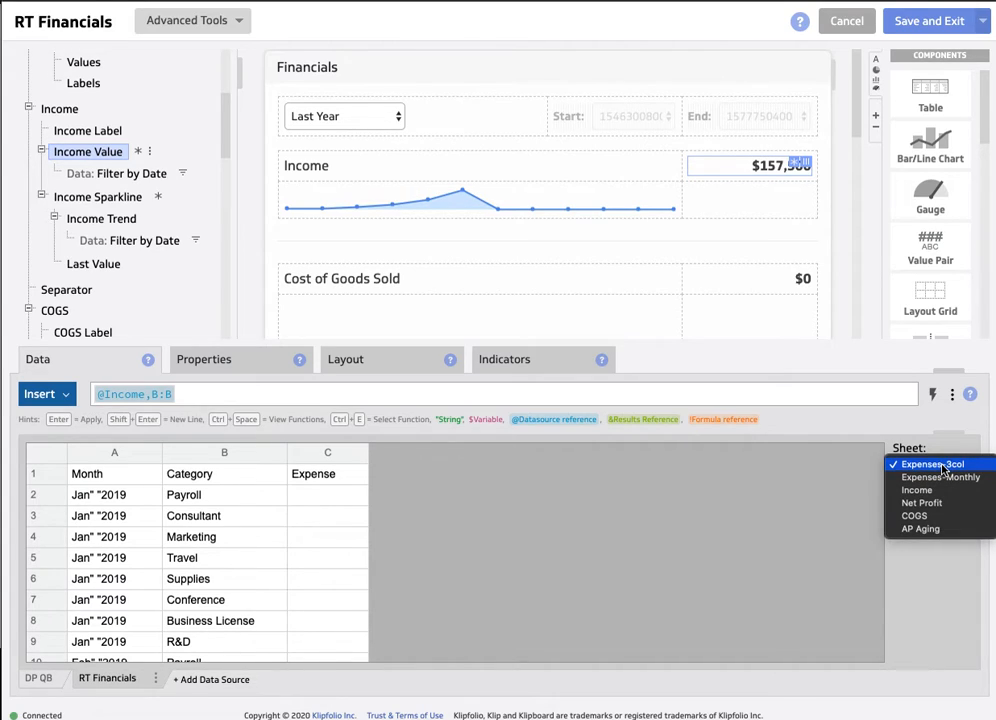
left_click(916, 490)
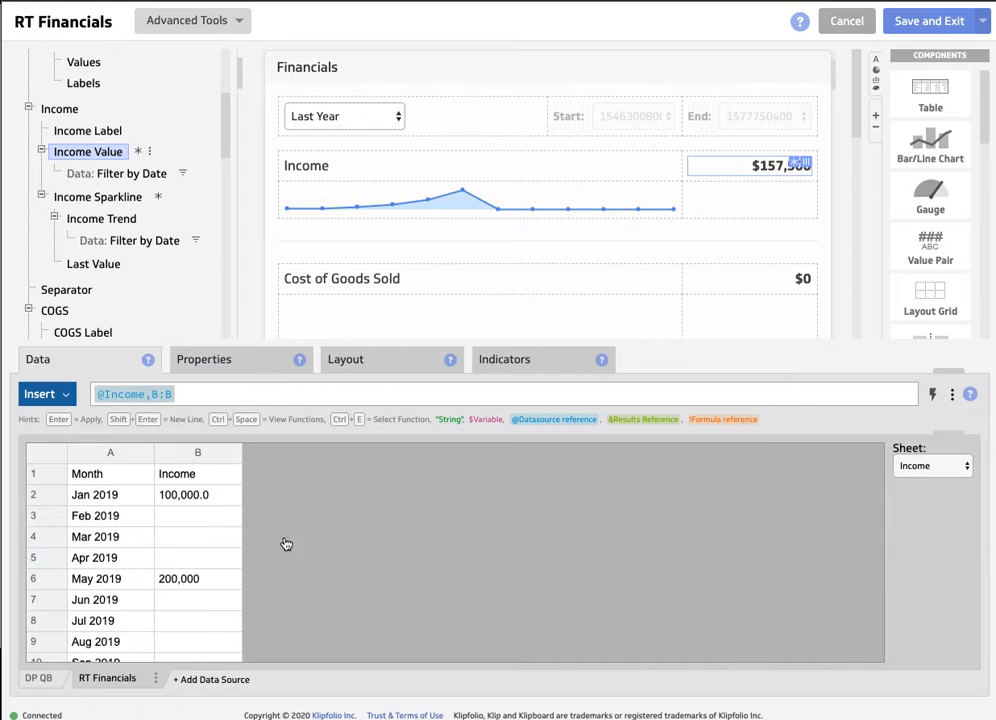
left_click(187, 457)
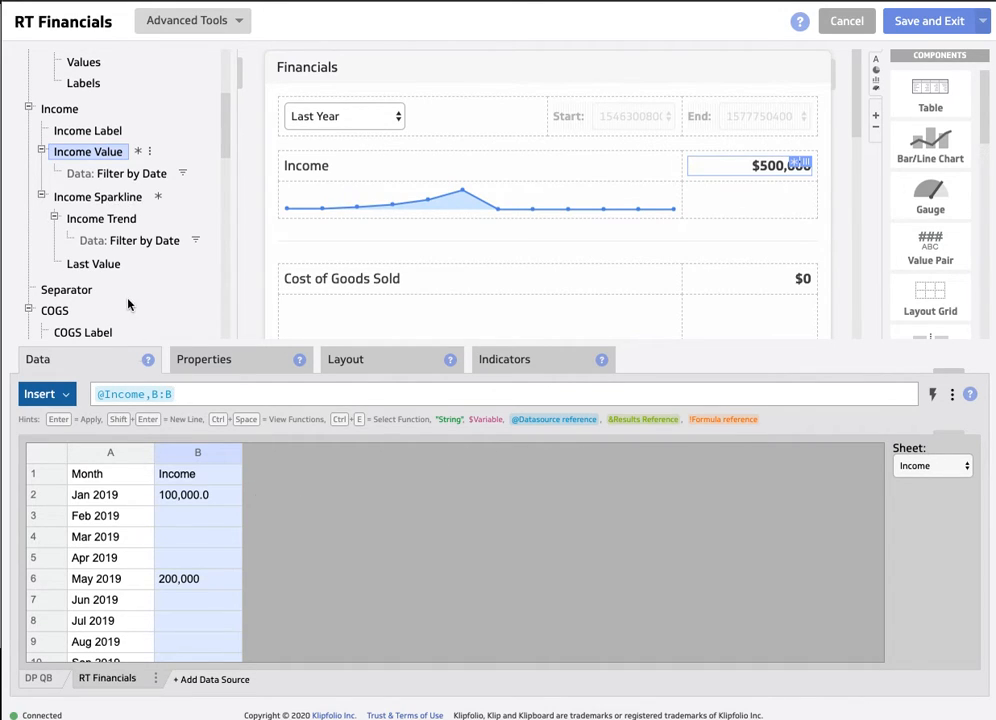
- Link Income Trend to column B of the RT Financials Income sheet, checking it against the Income Value reference
scroll(80, 228, "down", 1)
left_click(97, 205)
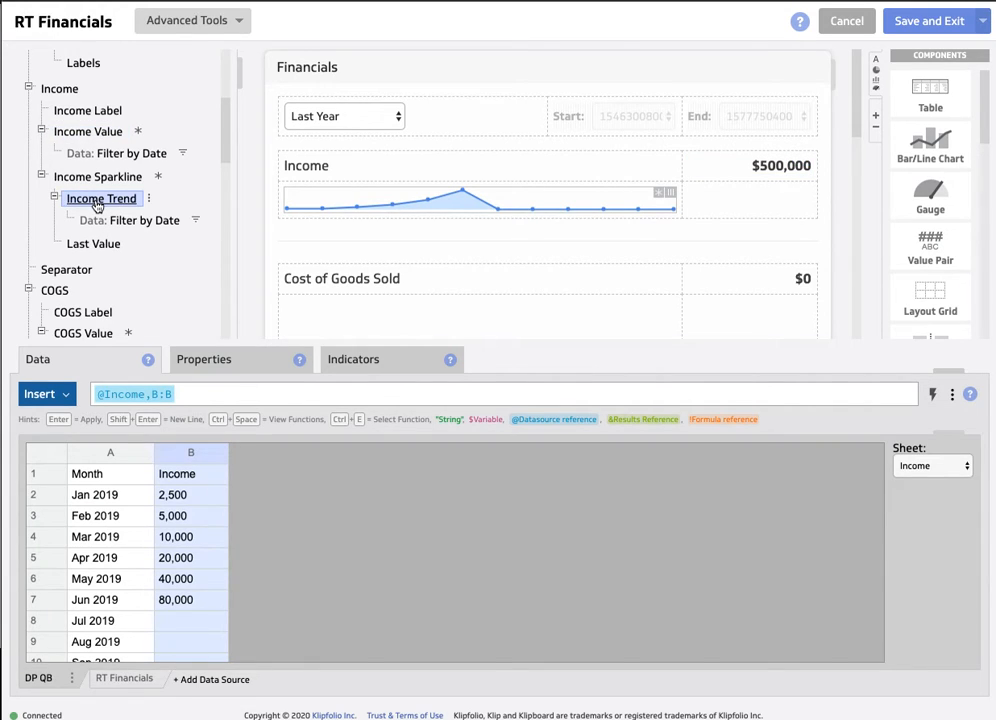
left_click(94, 137)
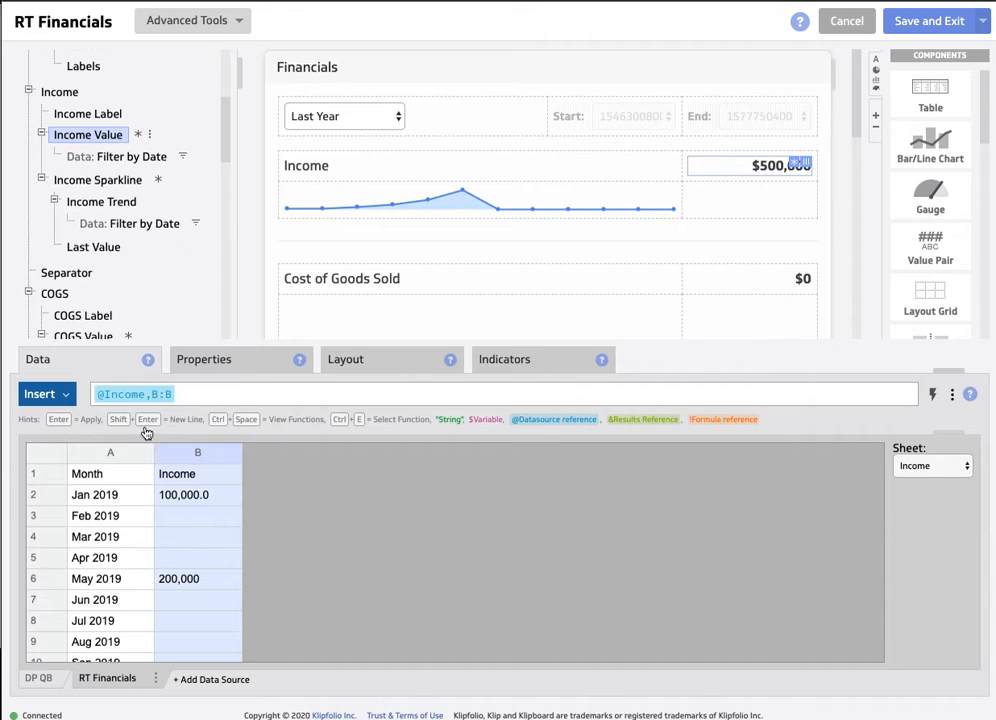
left_click(101, 201)
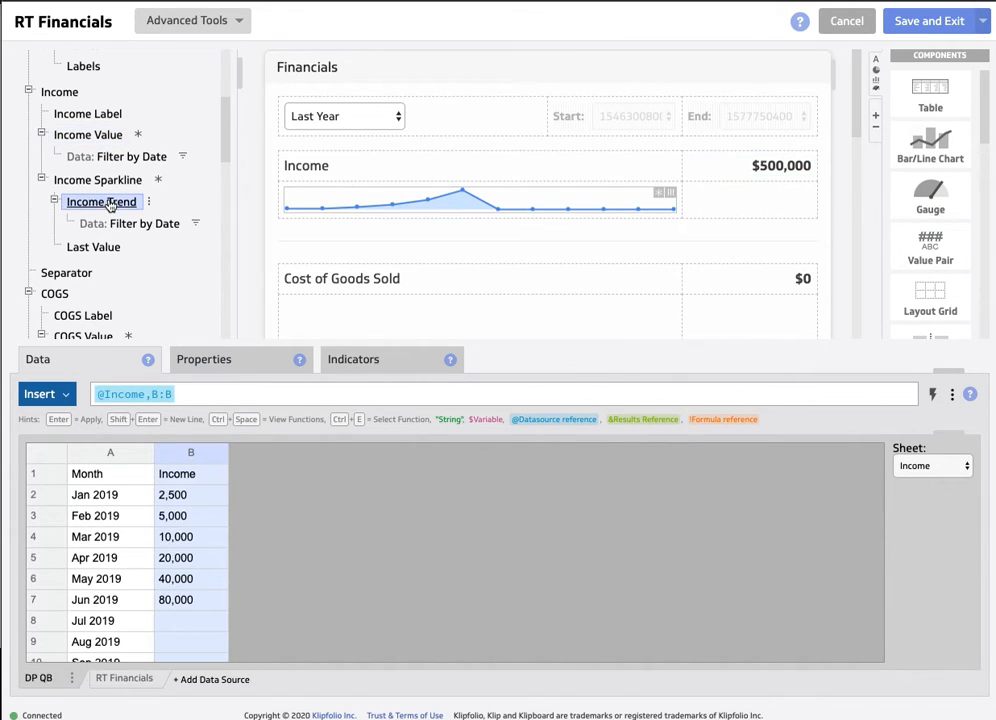
left_click(112, 680)
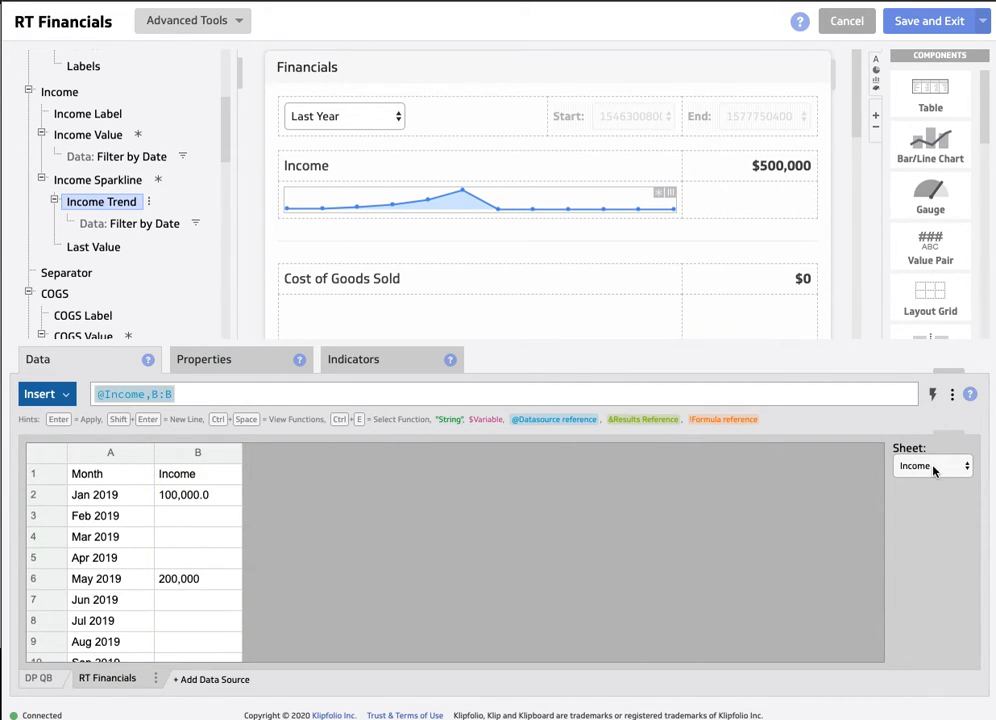
left_click(195, 456)
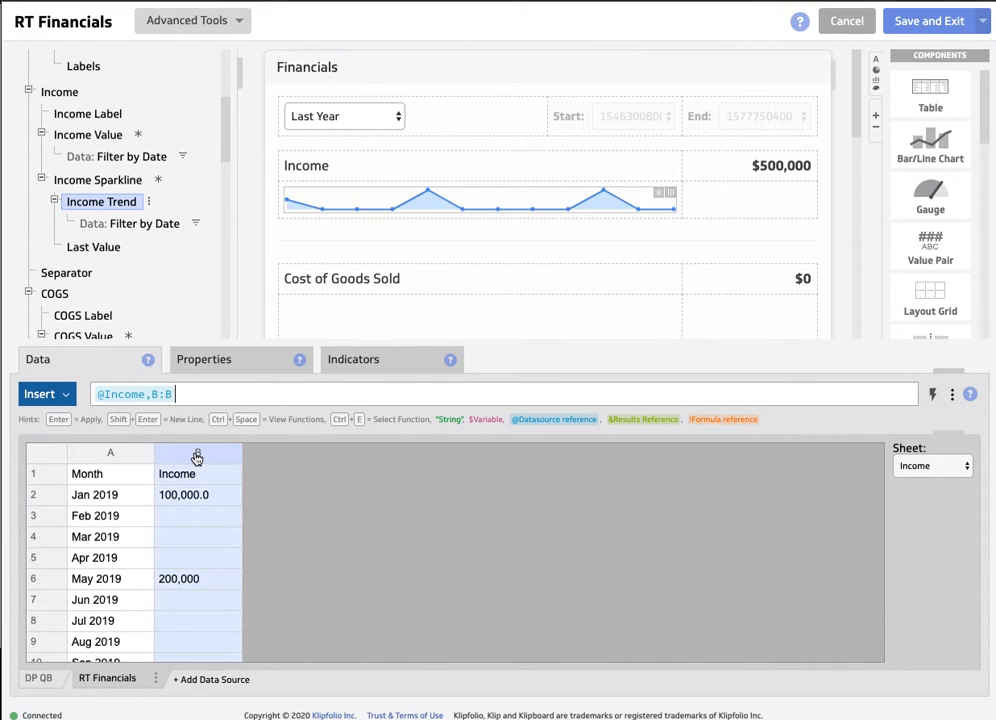
- Link the Expenses Label to column B of the Expenses-Monthly sheet in the RT Financials data source
left_click(102, 247)
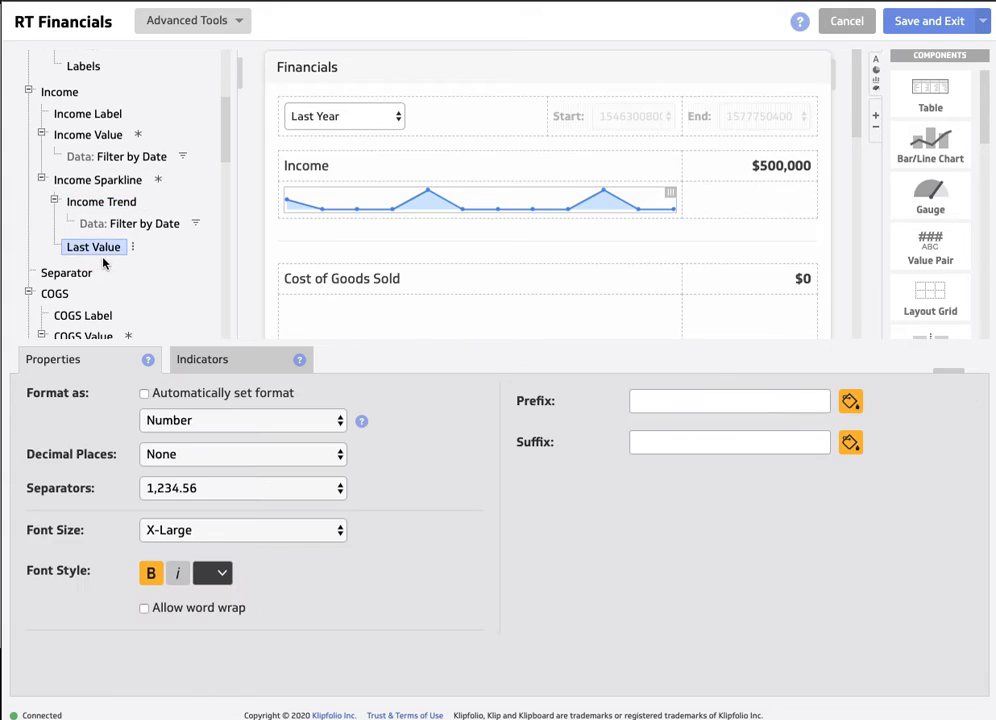
scroll(100, 265, "down", 4)
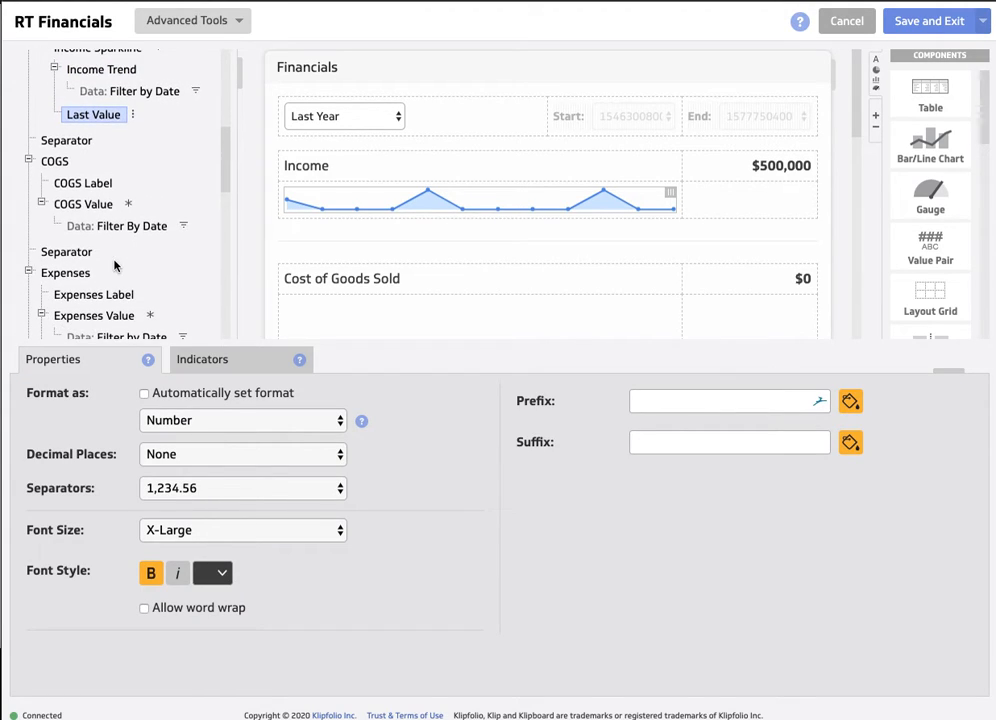
left_click(67, 214)
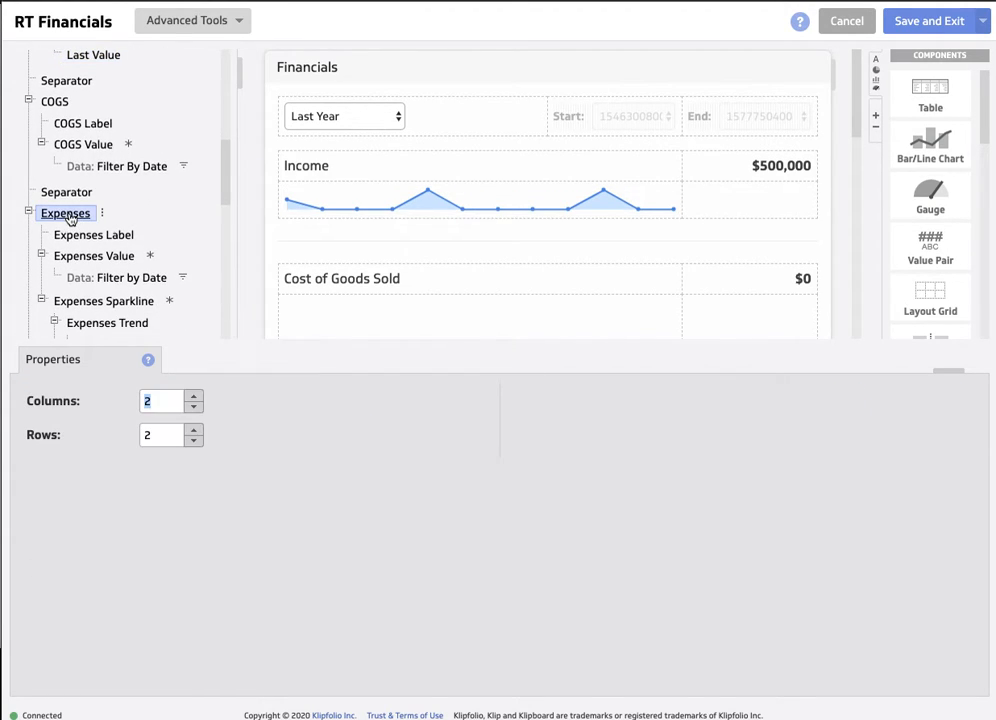
left_click(84, 237)
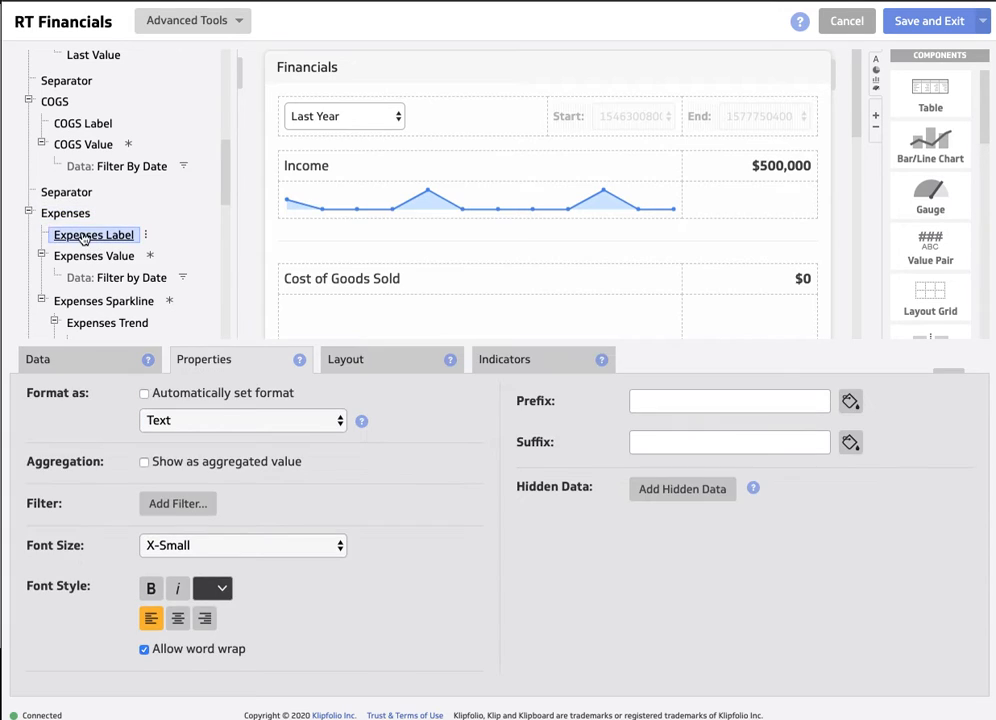
left_click(80, 361)
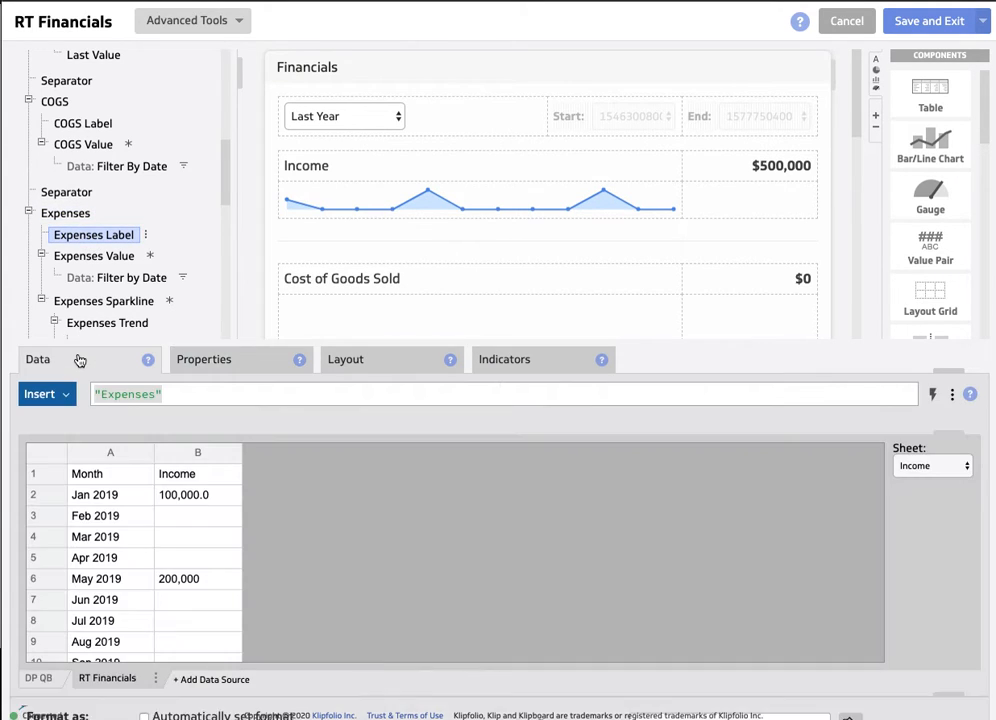
left_click(198, 454)
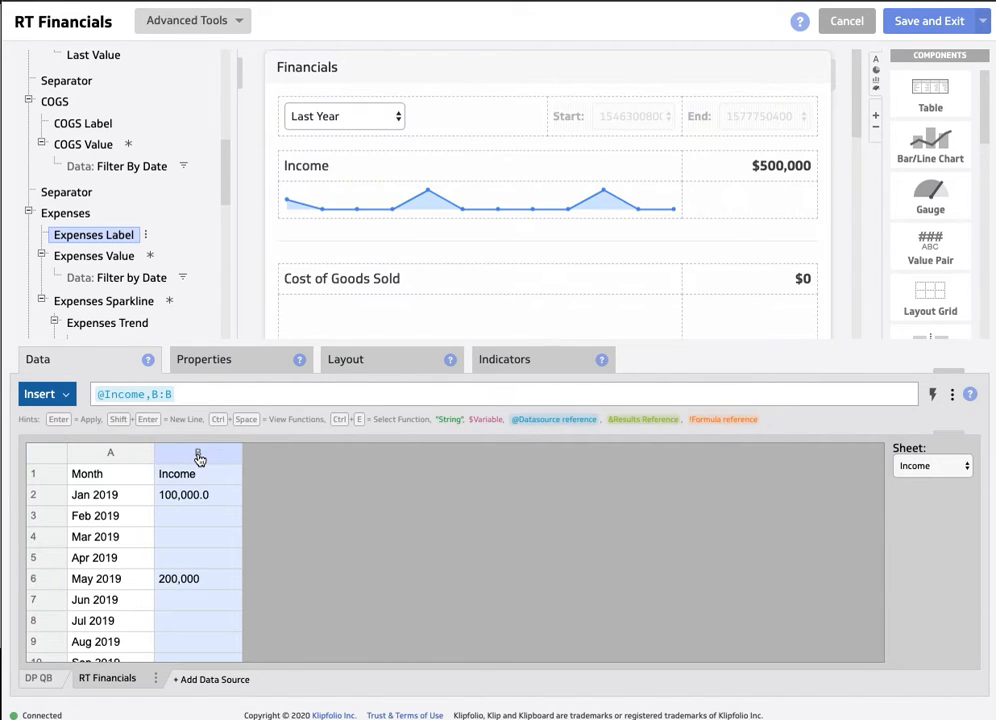
left_click(920, 467)
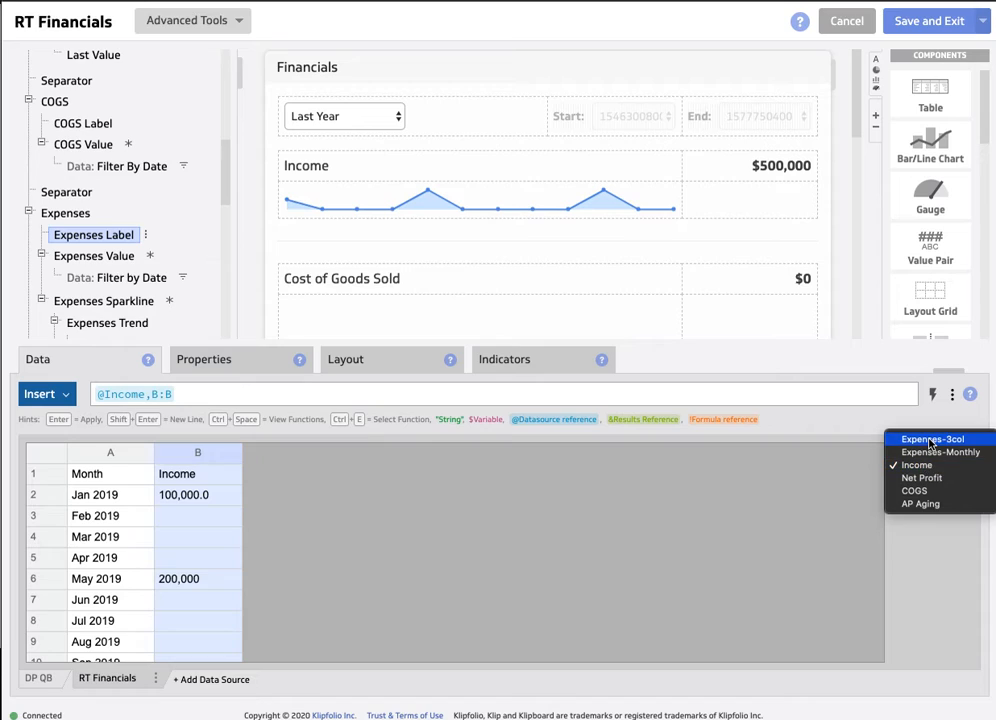
left_click(929, 441)
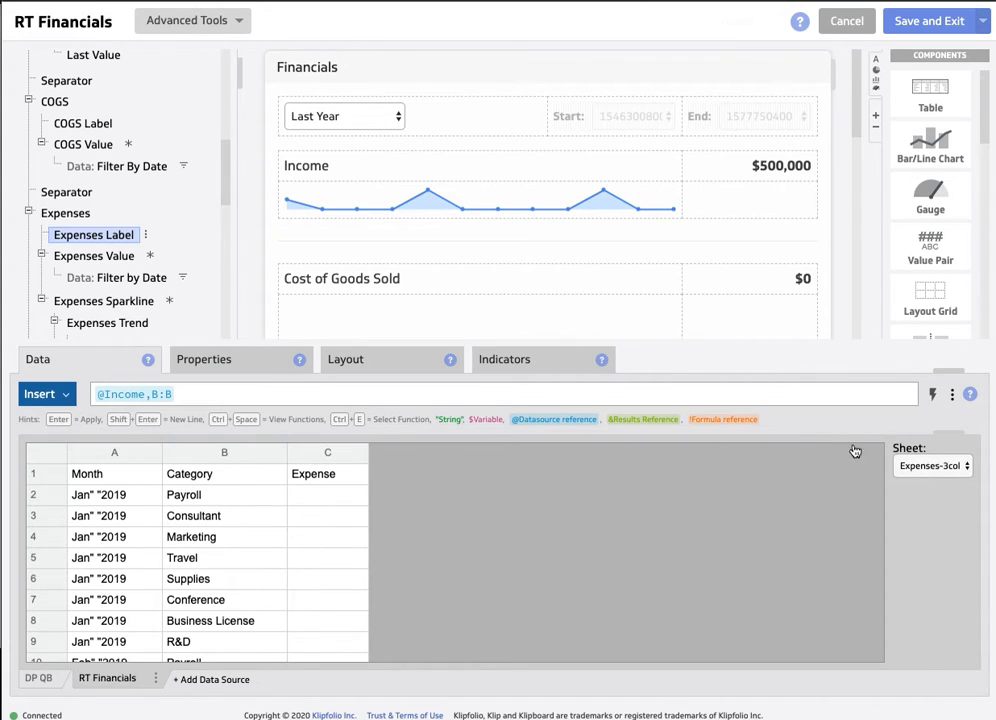
left_click(931, 466)
left_click(912, 413)
left_click(186, 454)
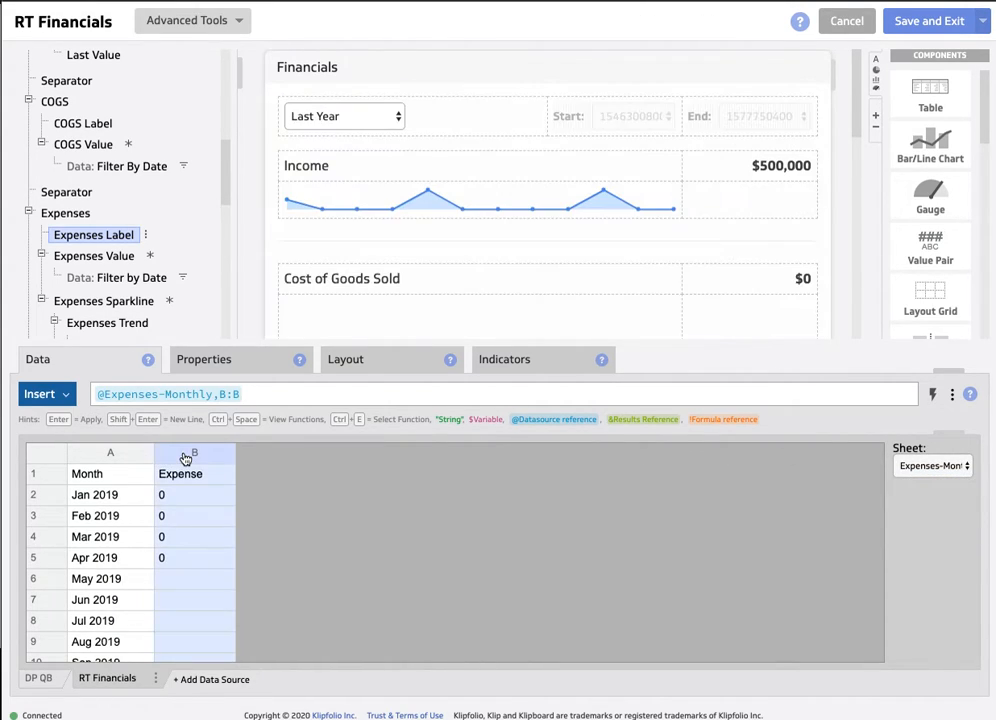
- Link Expenses Value to column B of the RT Financials Expenses-Monthly sheet instead of the DP QB source
left_click(94, 256)
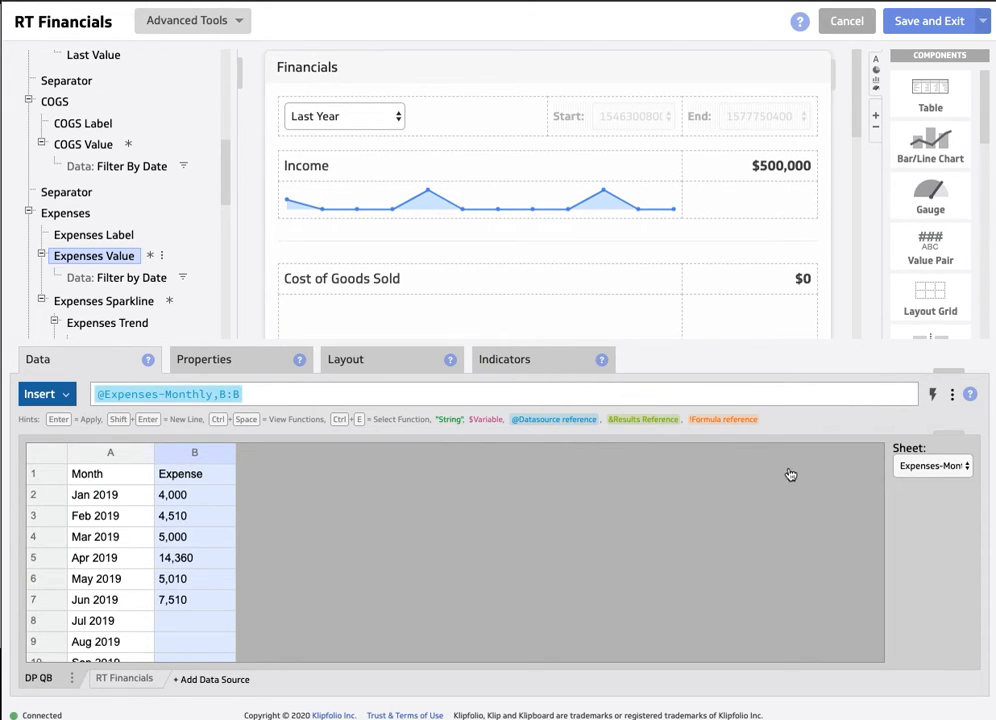
left_click(123, 681)
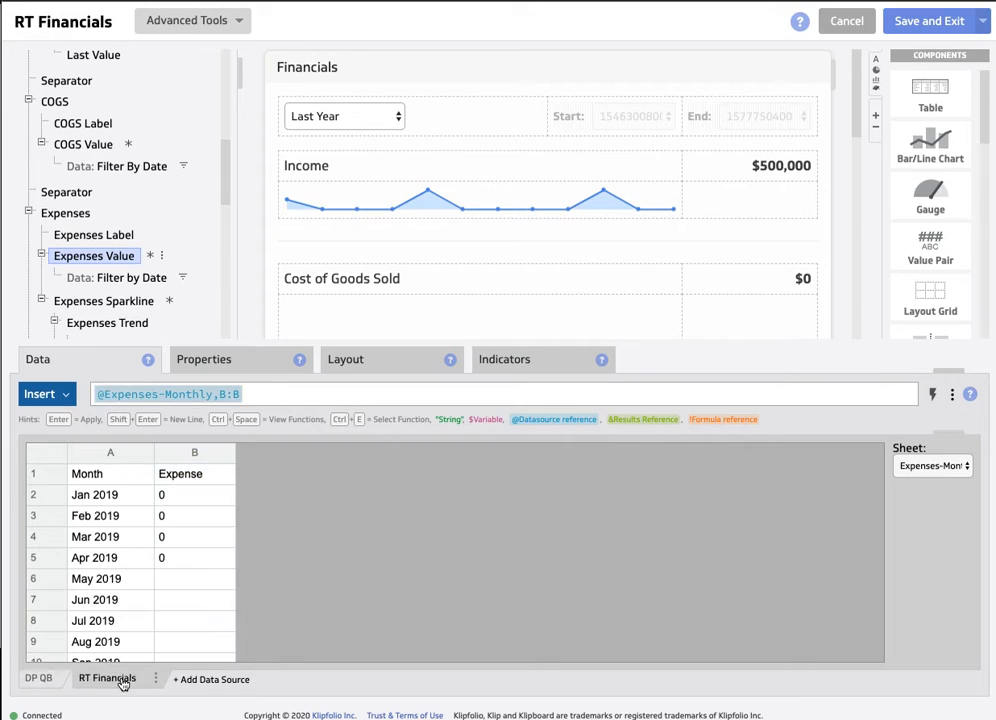
left_click(191, 457)
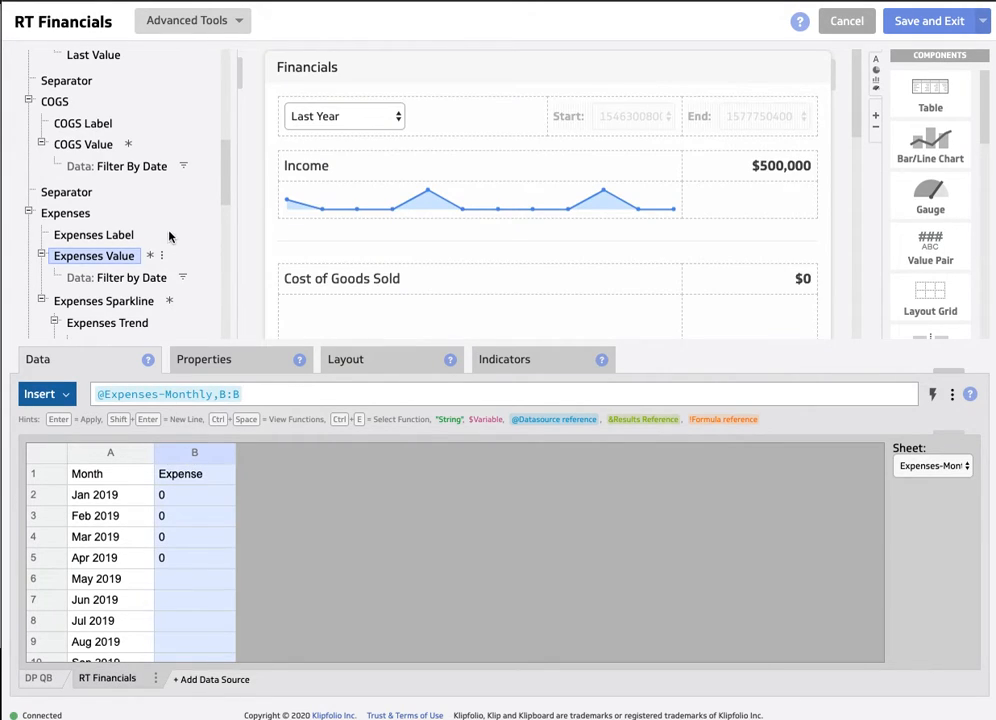
- Link Expenses Trend in the Expenses Sparkline to column B of the RT Financials Expenses-Monthly sheet
scroll(167, 238, "down", 3)
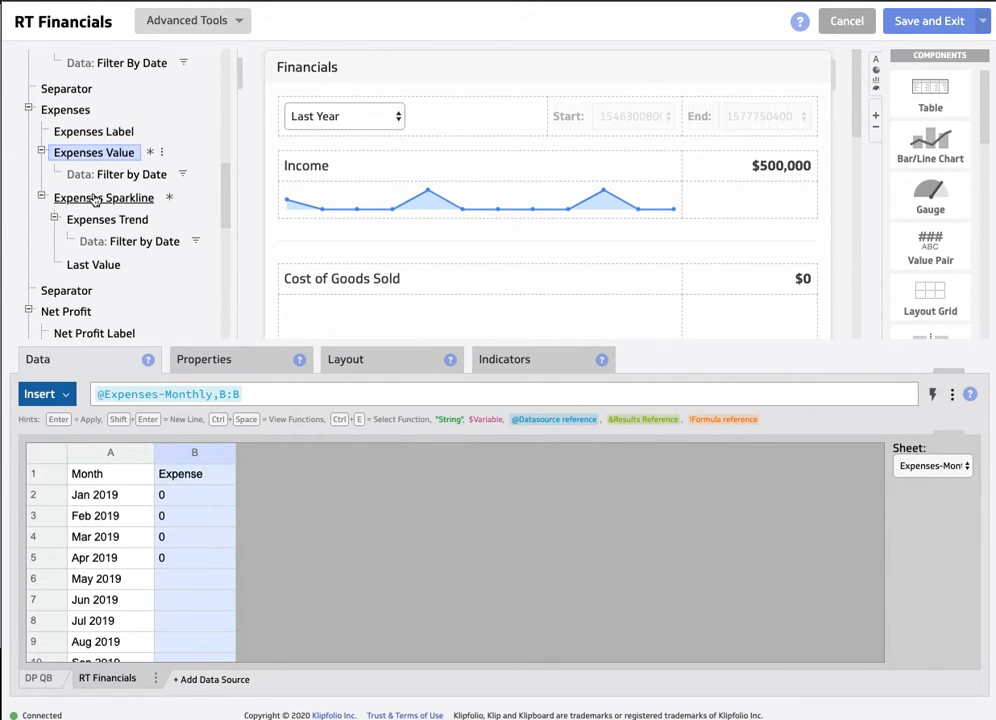
left_click(103, 199)
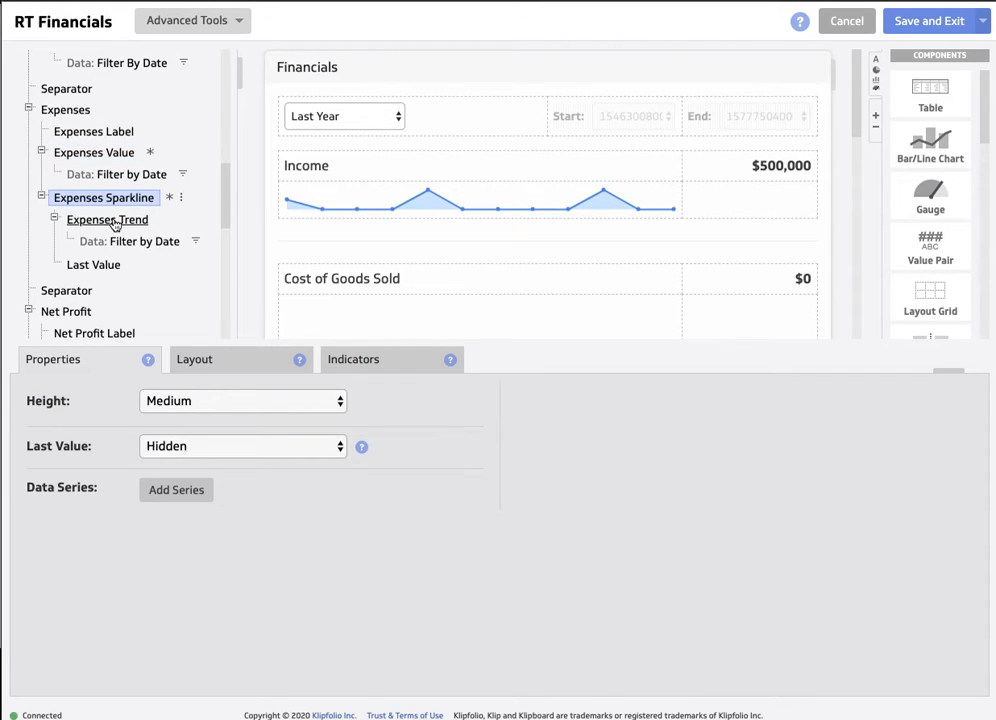
left_click(110, 221)
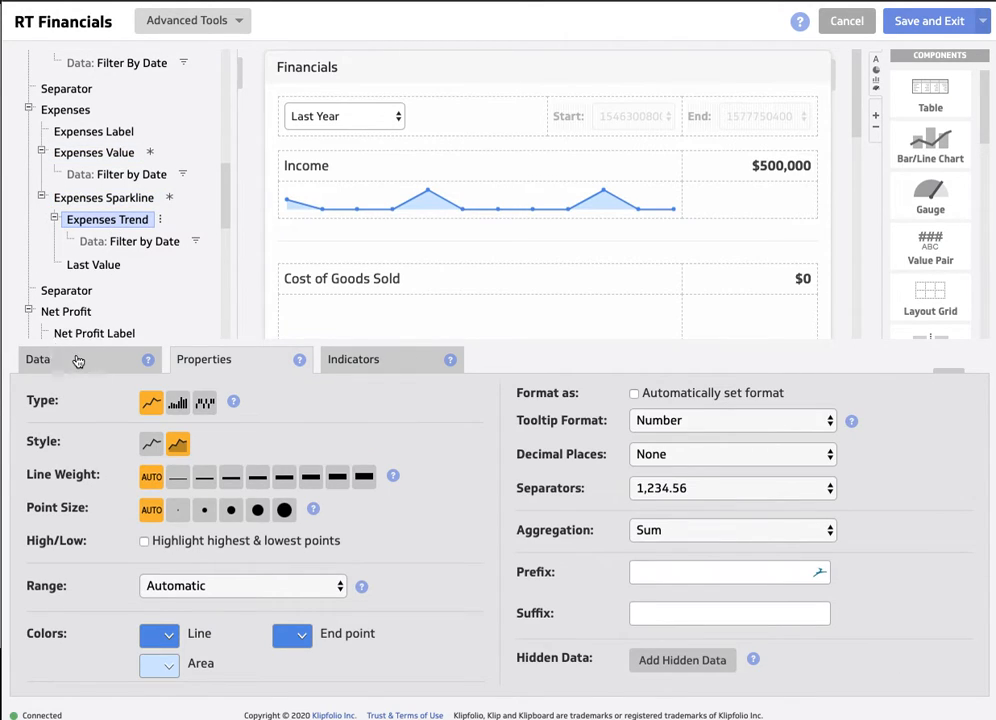
left_click(78, 361)
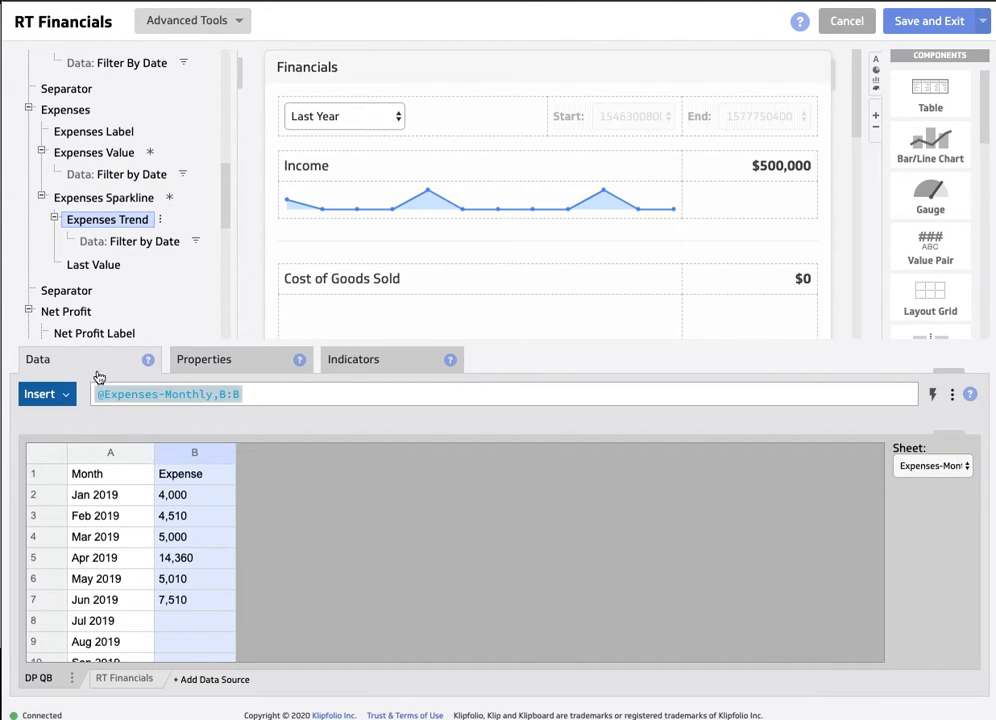
left_click(124, 681)
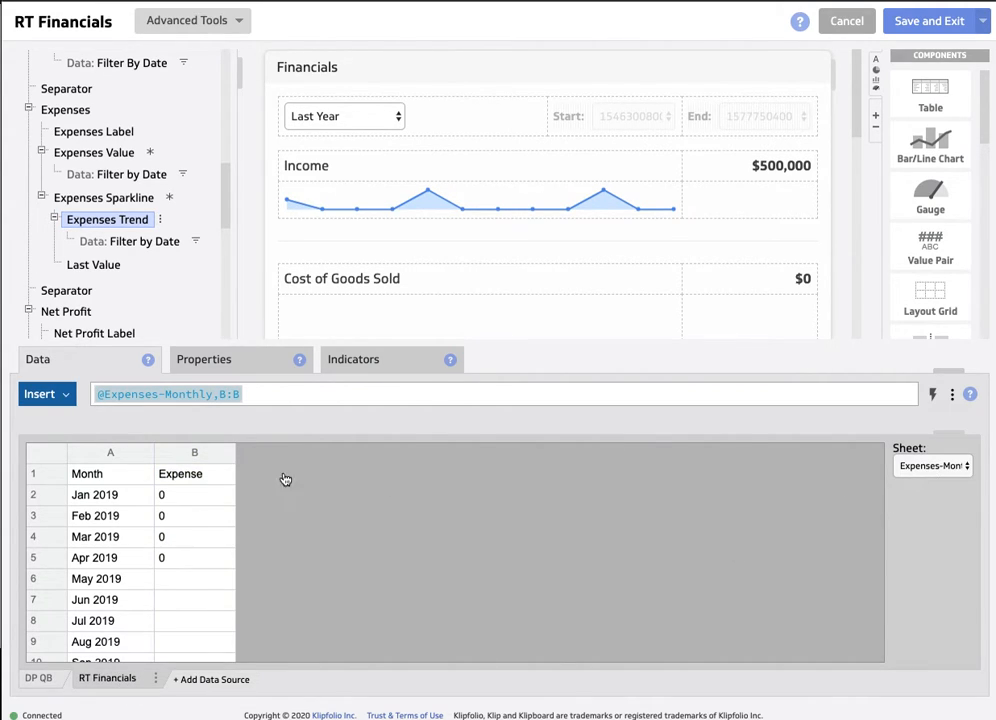
left_click(194, 452)
- Link the Net Profit Label to column B of the Net Profit sheet in the RT Financials data source
scroll(147, 207, "down", 1)
scroll(145, 207, "down", 3)
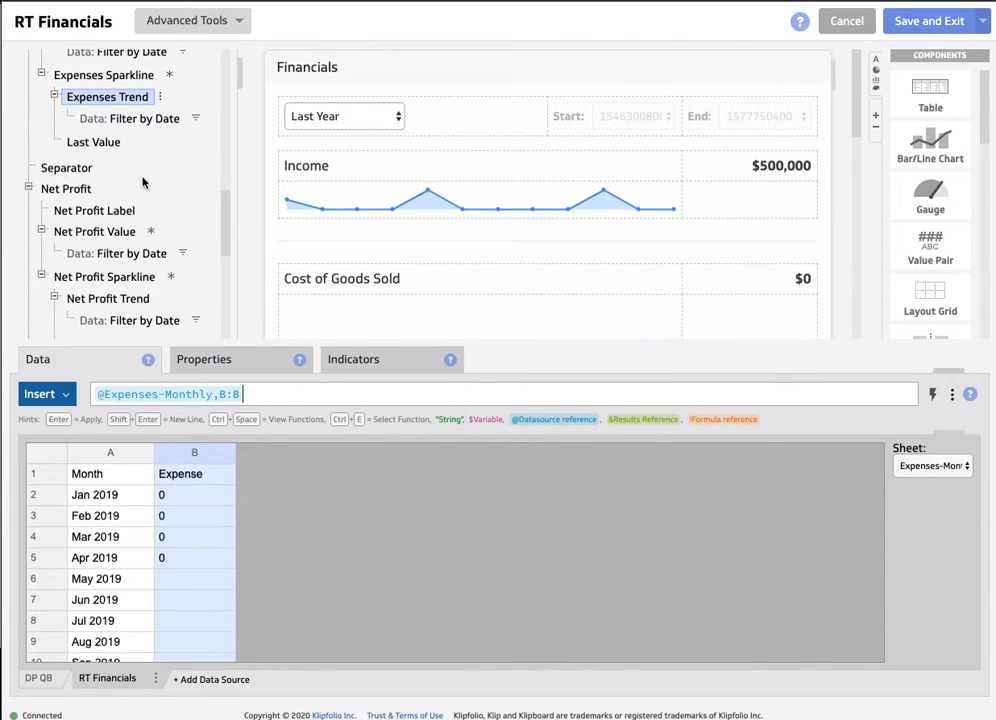
scroll(143, 182, "down", 2)
left_click(66, 149)
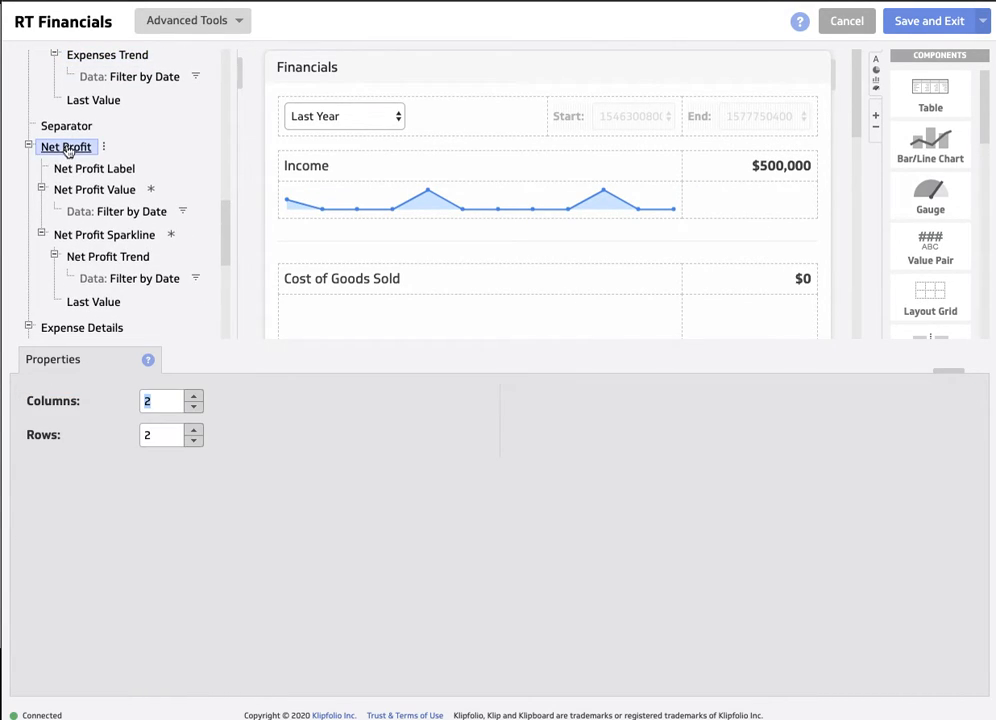
left_click(80, 169)
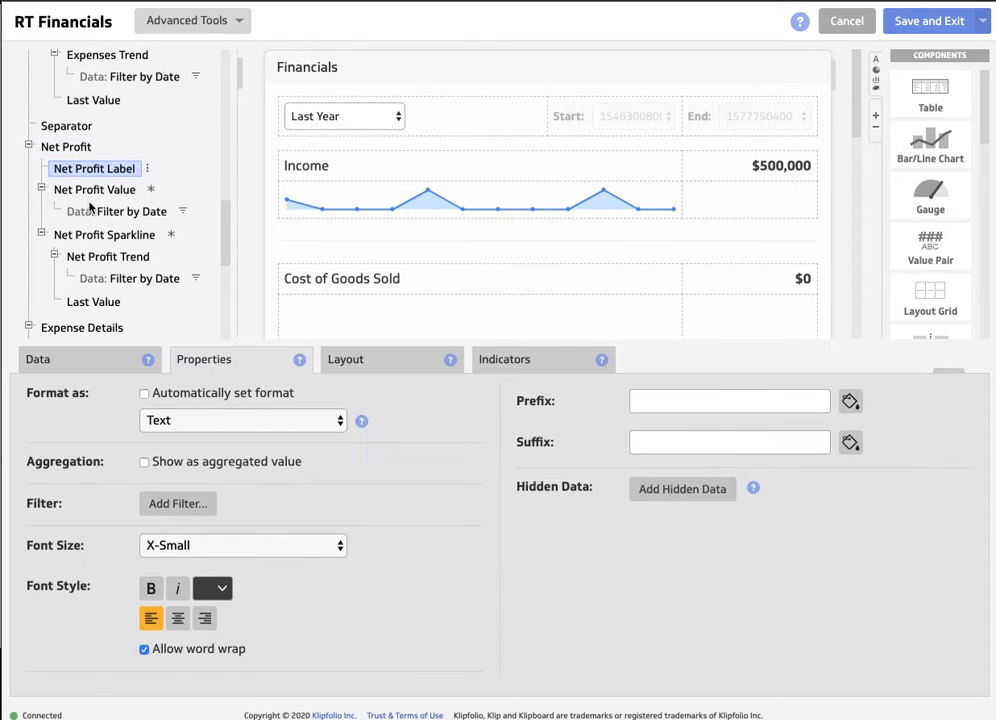
left_click(86, 366)
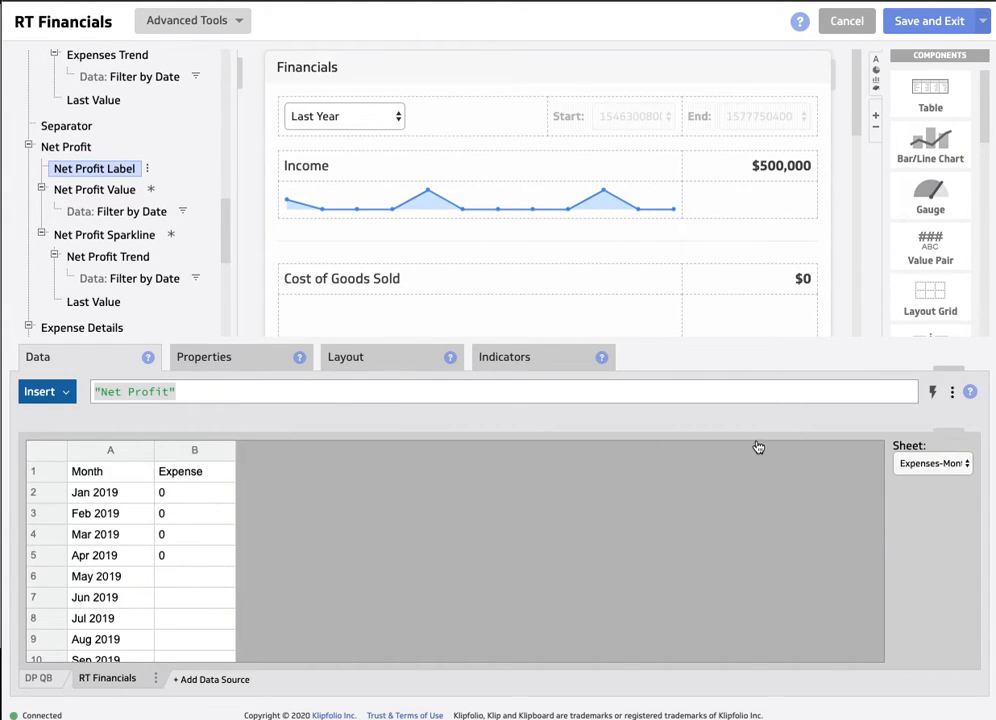
left_click(92, 688)
left_click(942, 476)
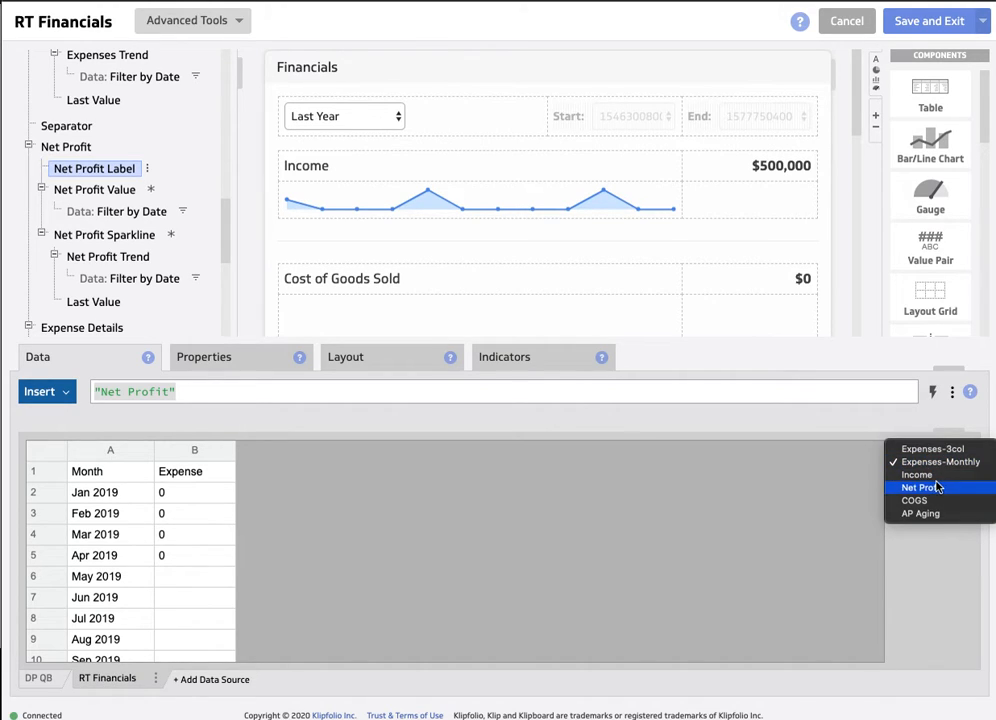
left_click(936, 485)
left_click(178, 452)
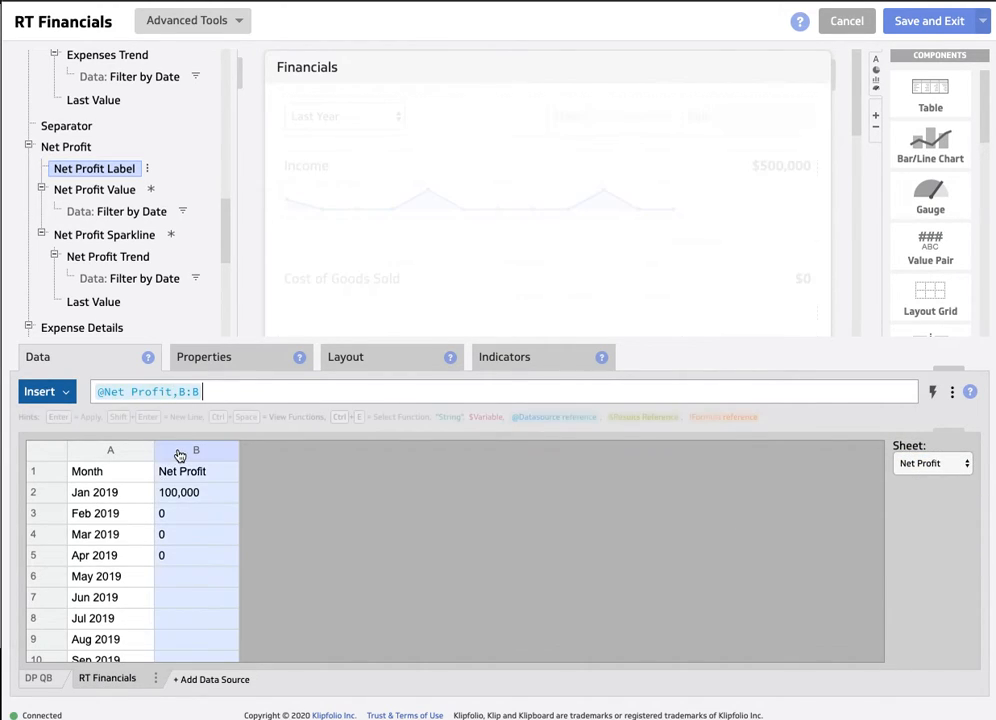
- Link Net Profit Value to column B of the RT Financials Net Profit sheet and check its Filter by Date formula
scroll(112, 256, "down", 2)
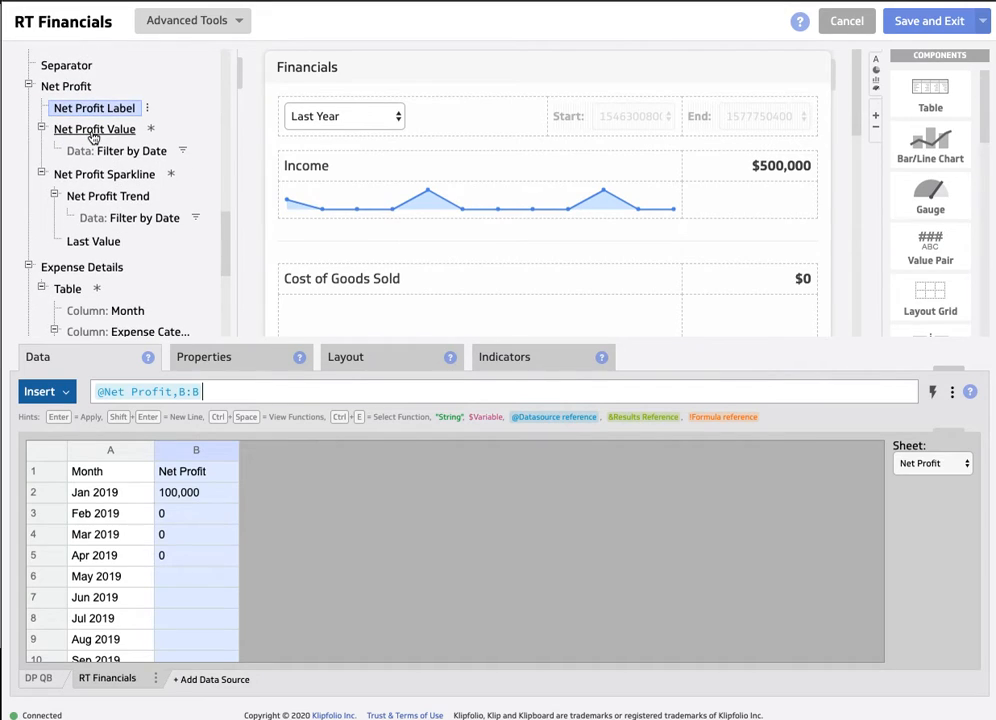
left_click(93, 134)
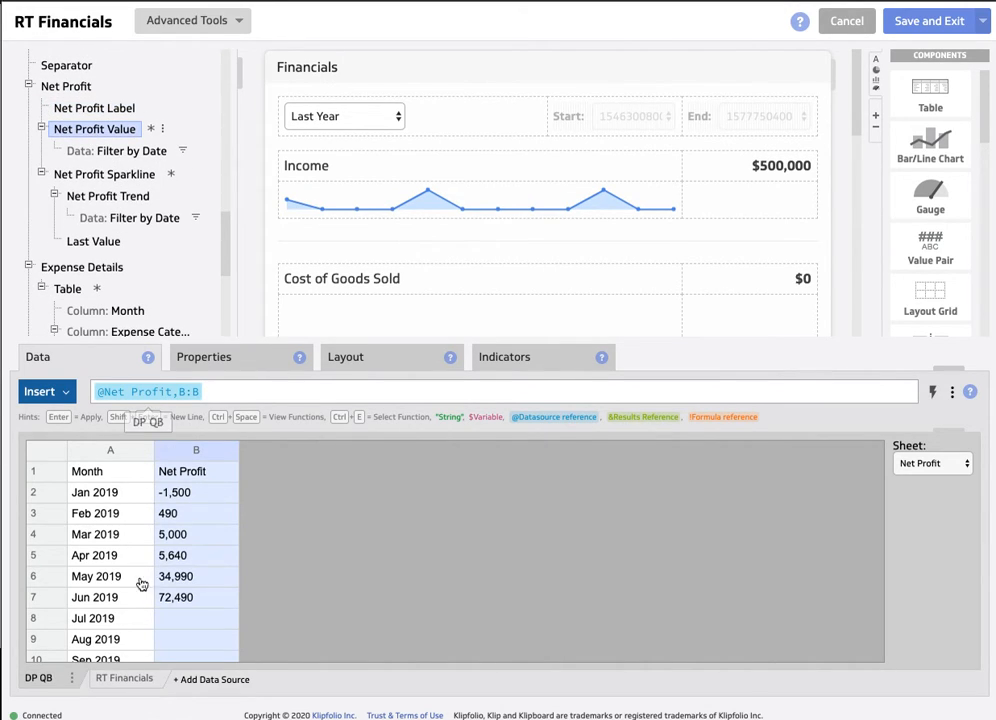
left_click(126, 683)
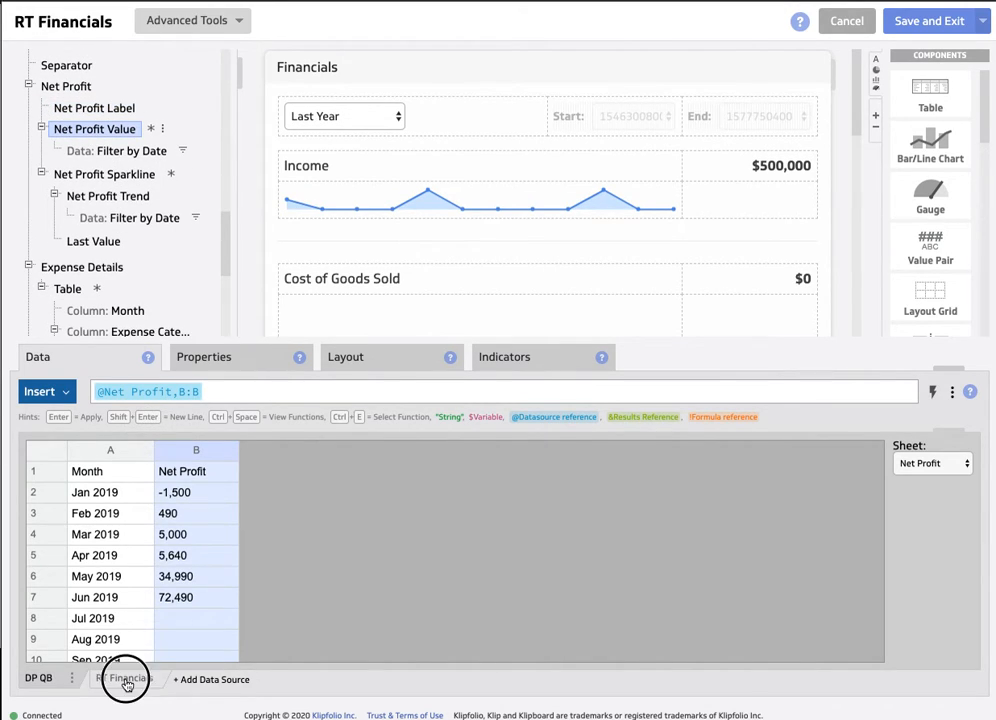
left_click(192, 451)
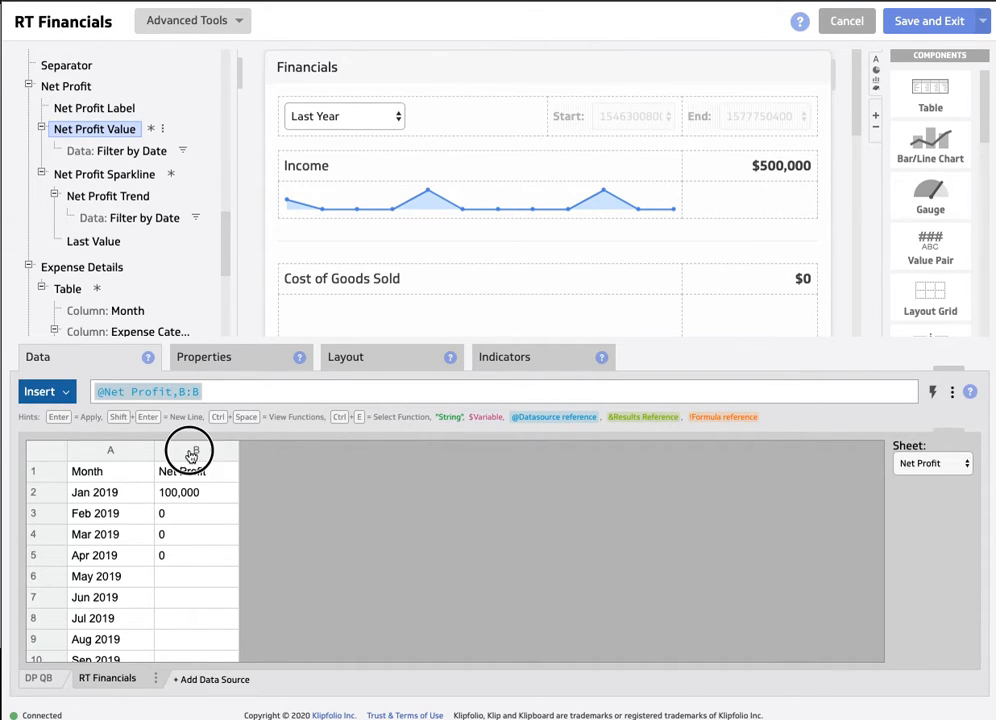
left_click(113, 152)
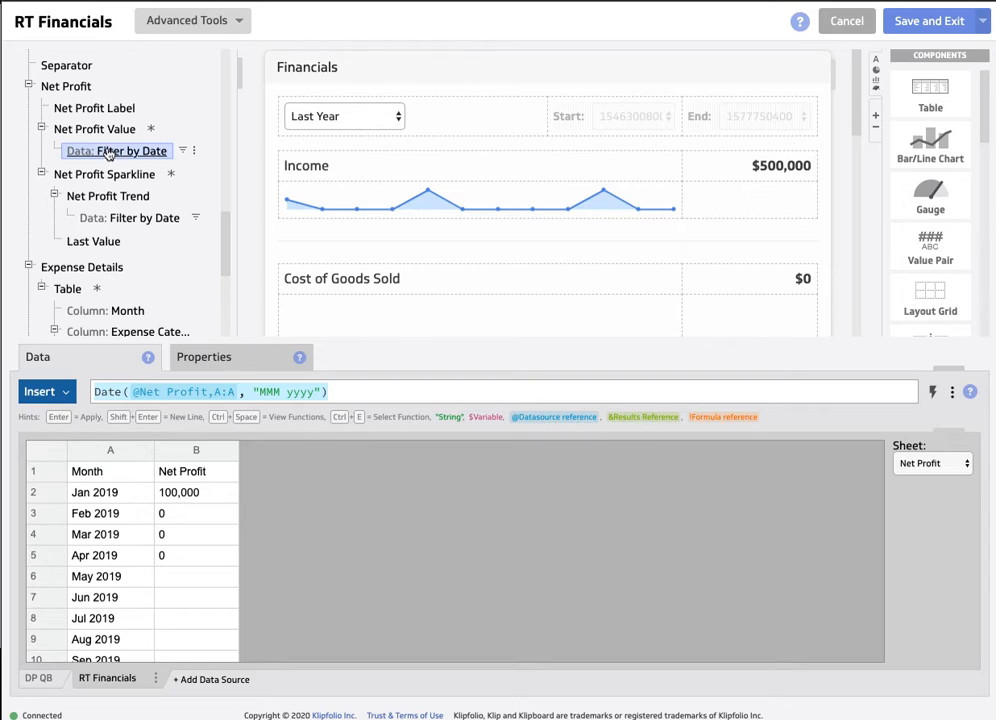
- Link Net Profit Trend to column B of the RT Financials Net Profit sheet and check its Filter by Date formula
left_click(125, 172)
left_click(107, 197)
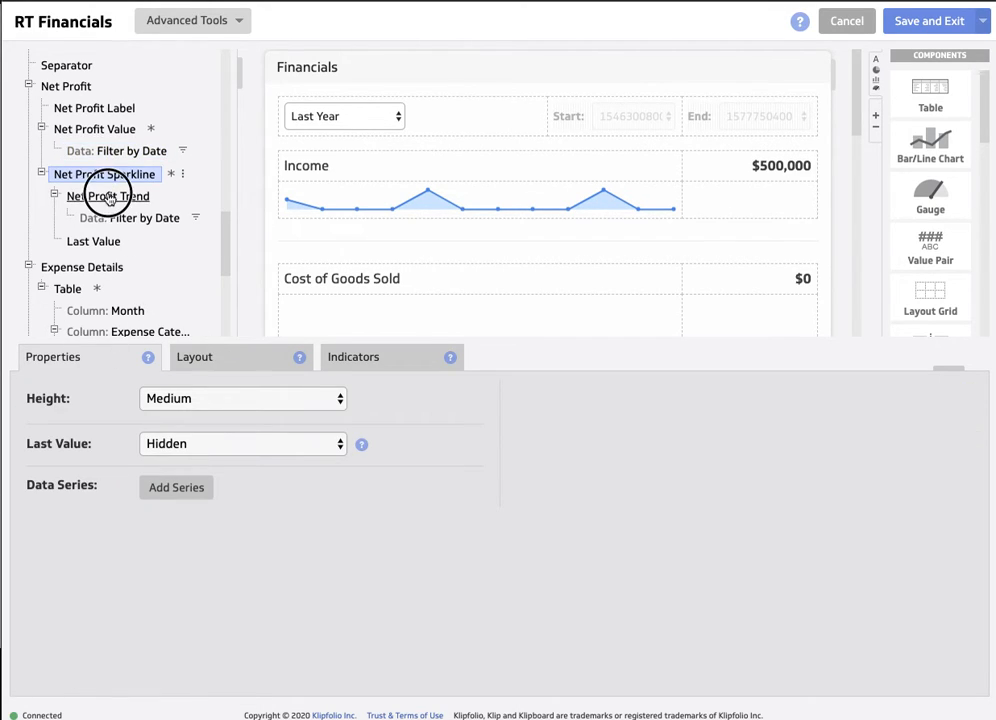
left_click(100, 357)
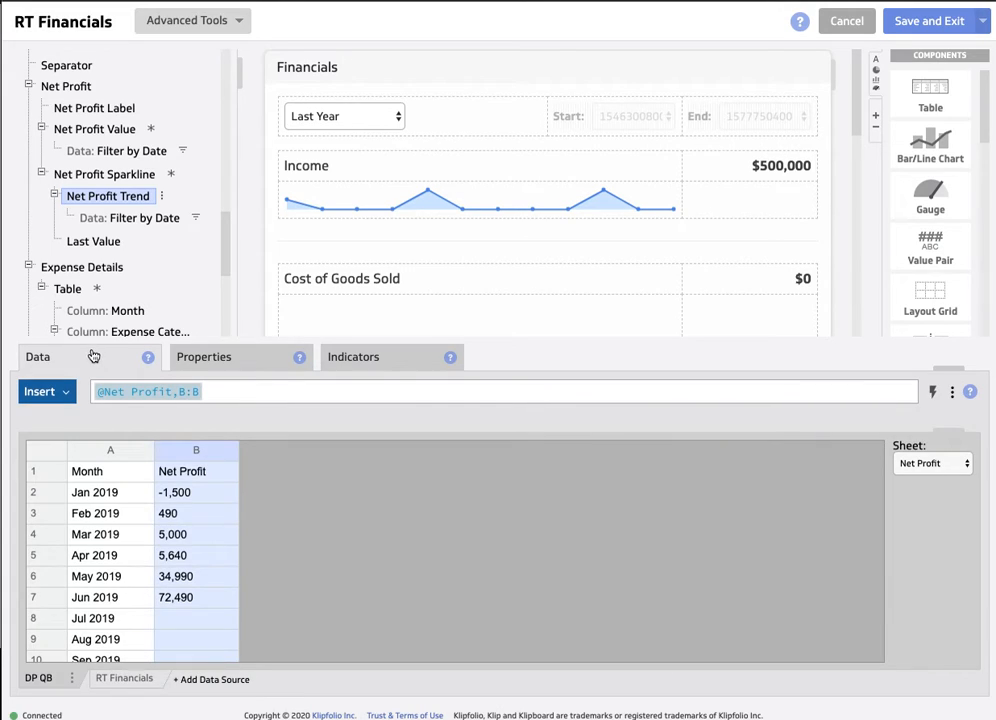
left_click(123, 680)
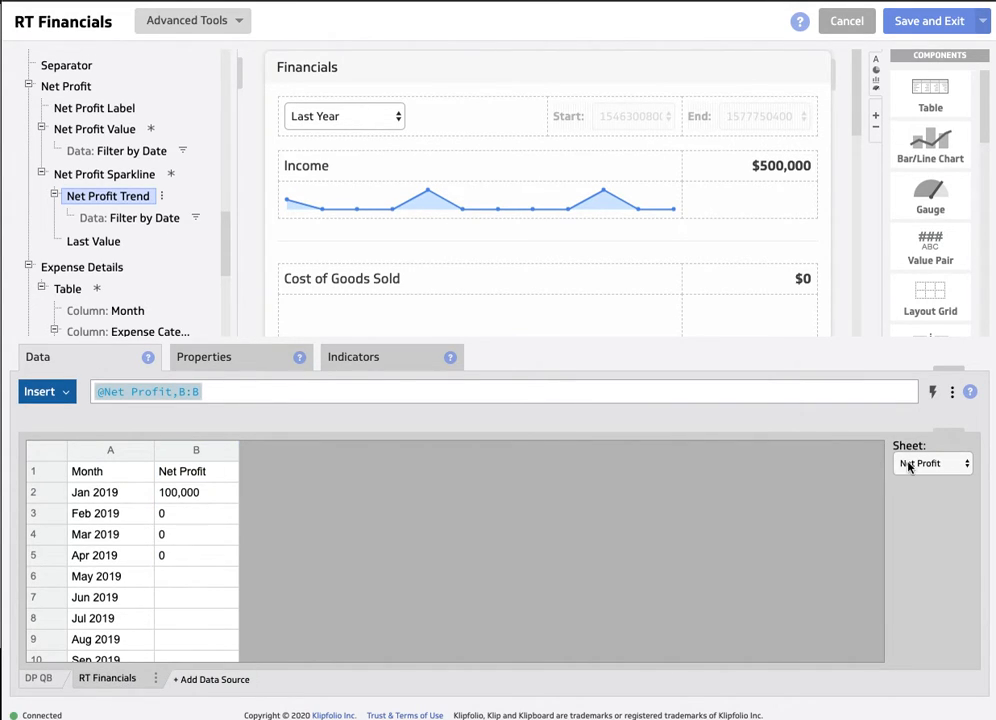
left_click(200, 452)
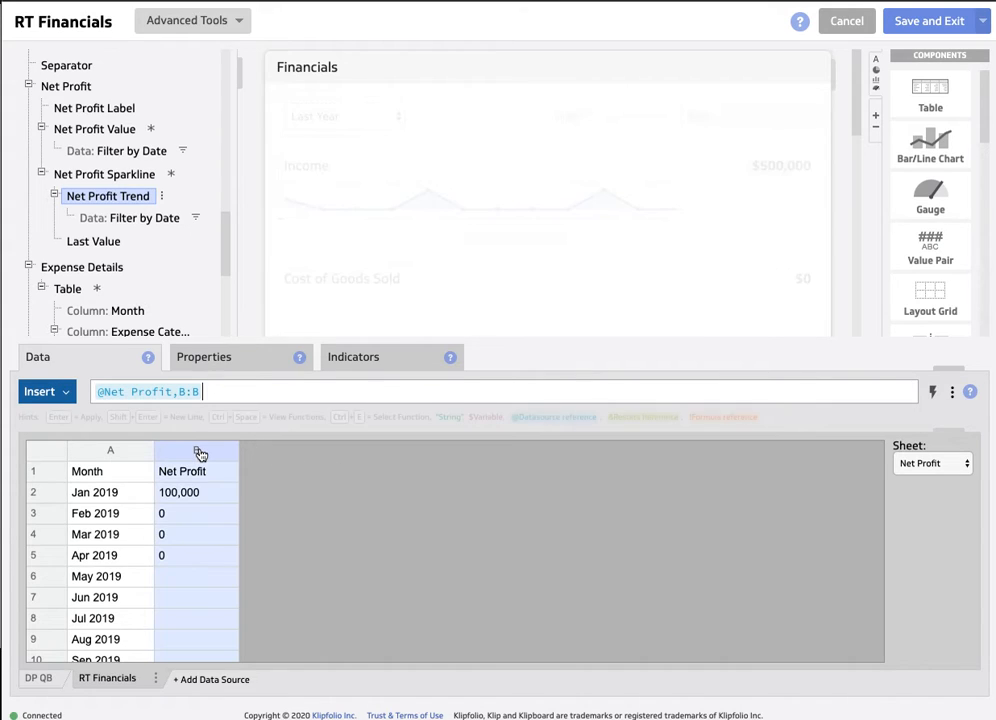
scroll(116, 216, "down", 2)
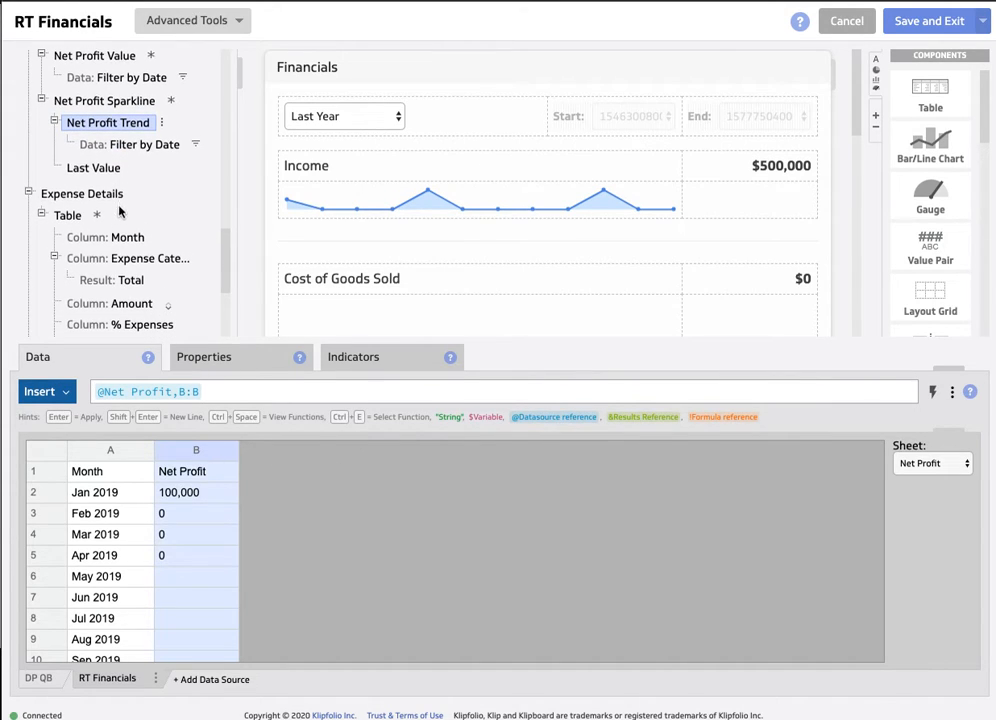
left_click(118, 146)
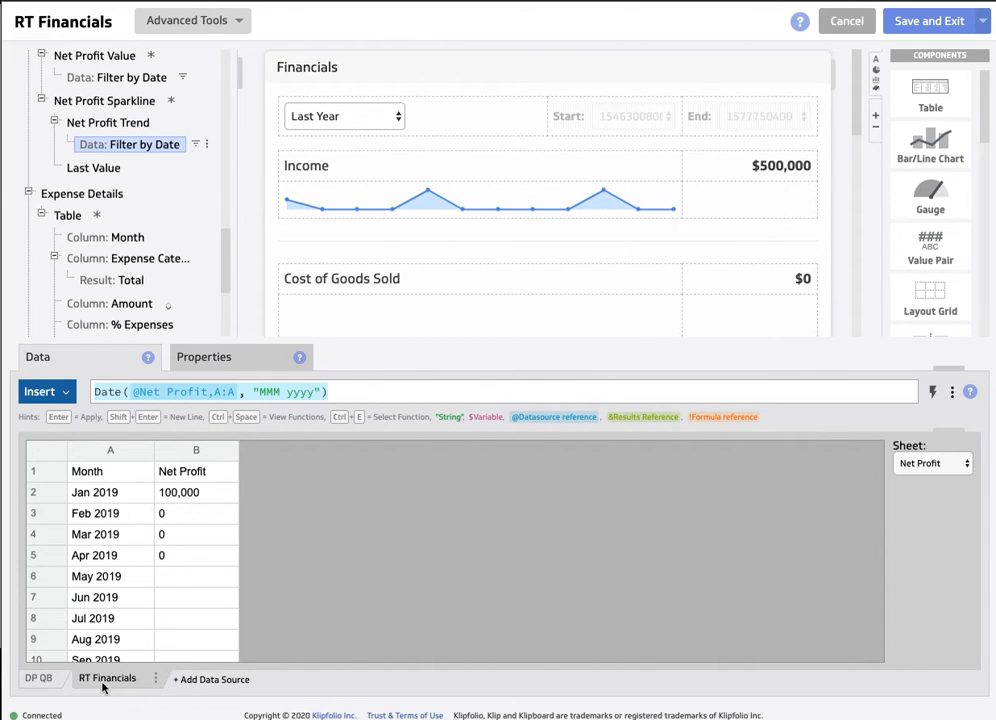
scroll(152, 258, "down", 2)
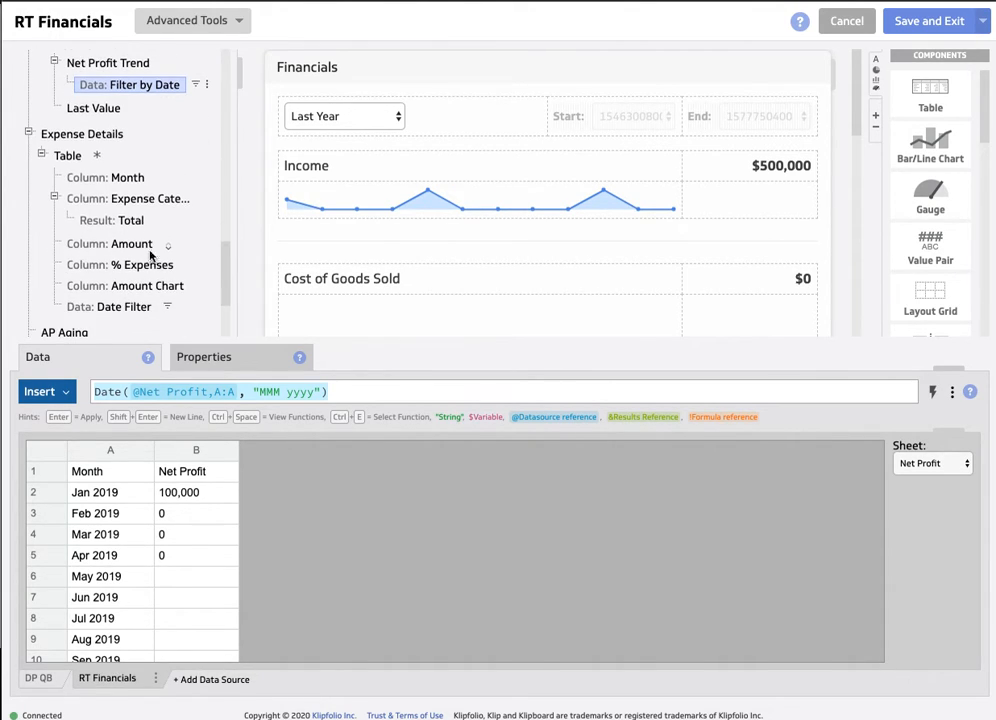
- Link the Month column of the Expense Details table to column A of the RT Financials Expenses-3col sheet, comparing it with DP QB
left_click(120, 178)
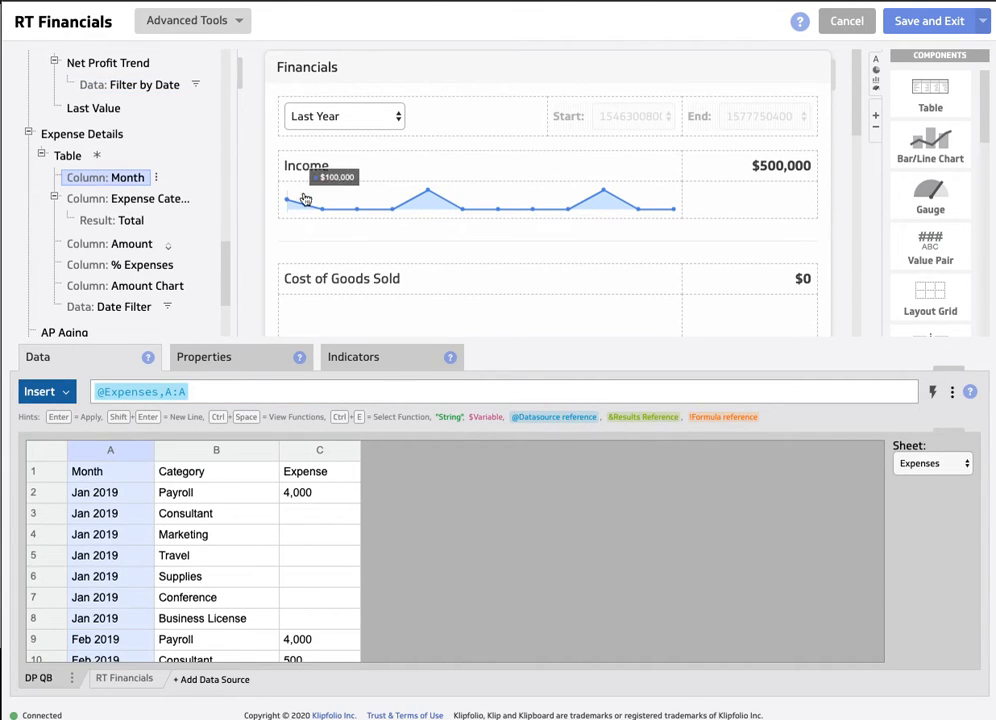
scroll(65, 155, "down", 1)
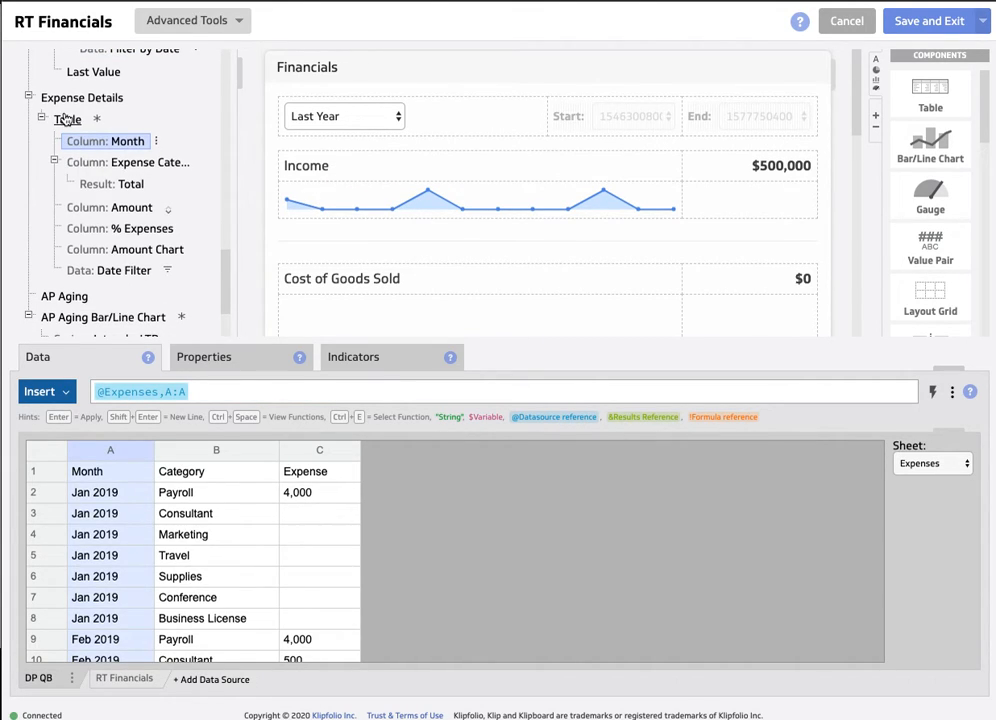
scroll(133, 129, "down", 1)
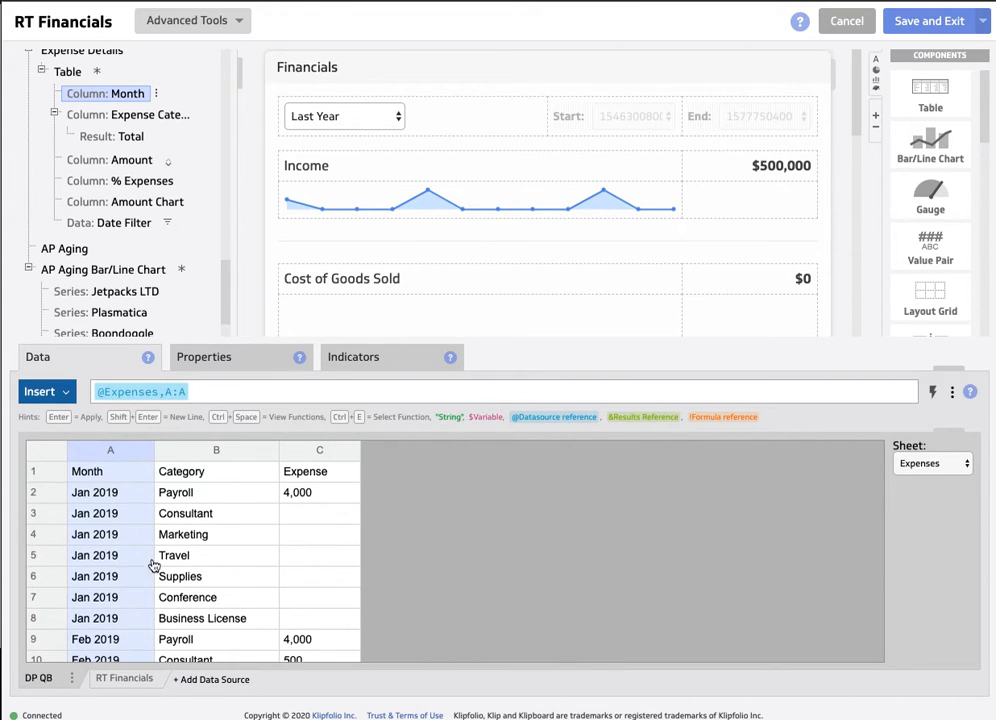
left_click(133, 682)
left_click(940, 464)
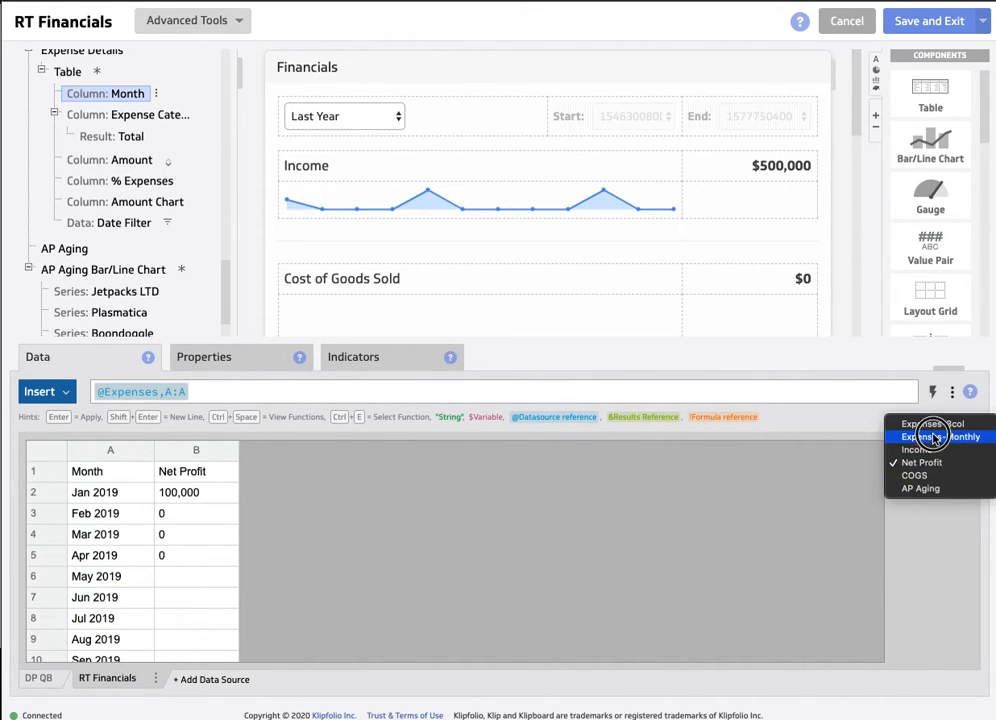
left_click(934, 437)
left_click(934, 464)
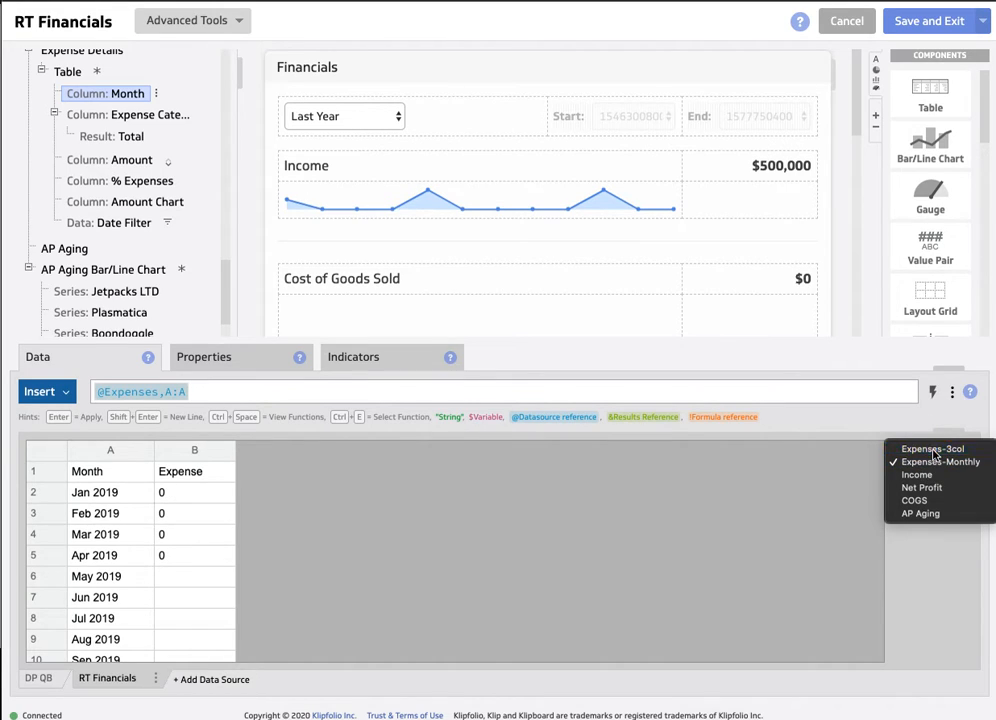
left_click(915, 447)
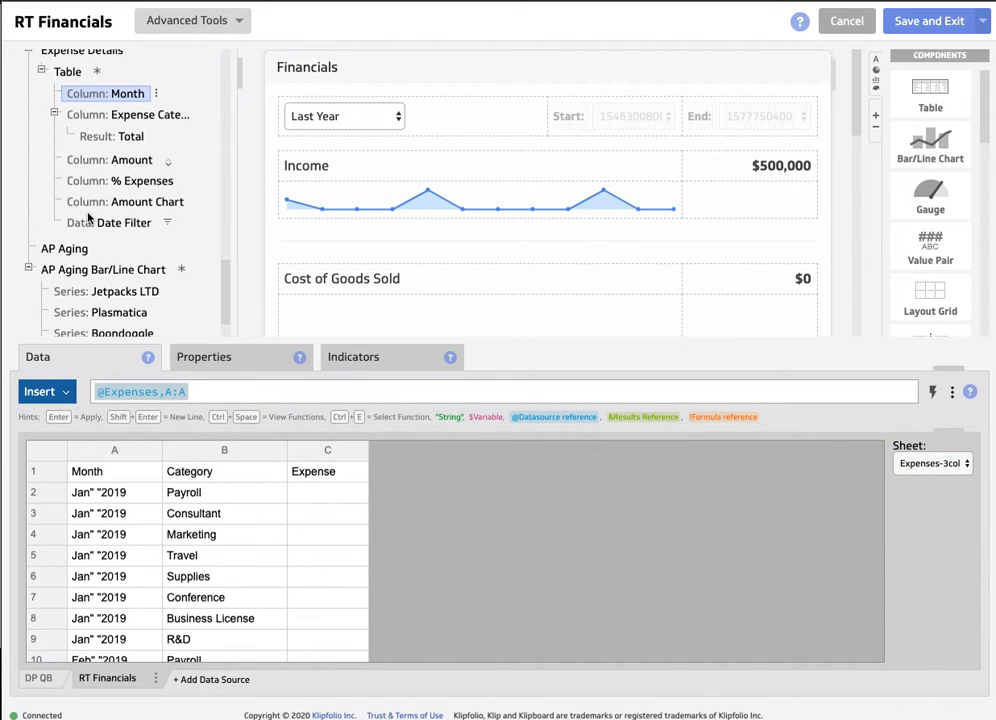
left_click(40, 680)
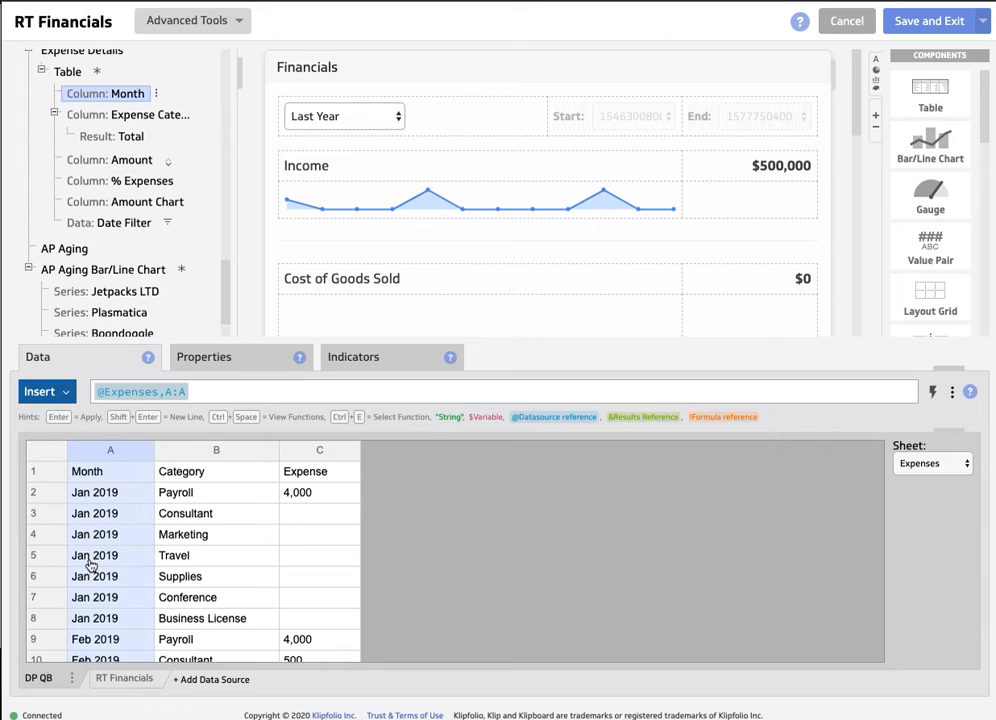
left_click(126, 680)
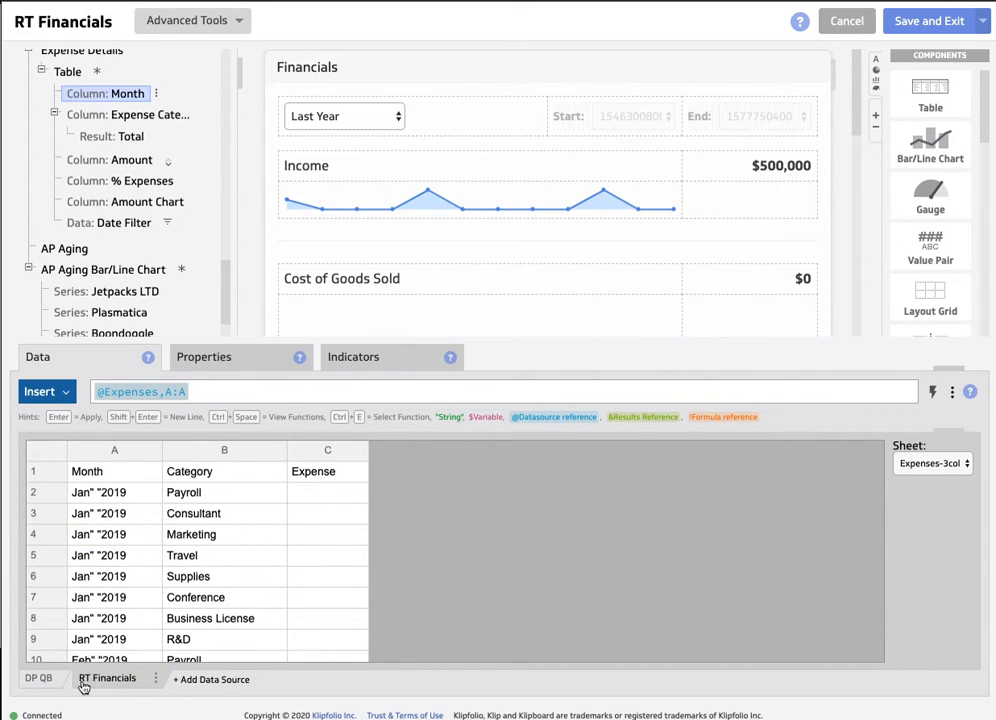
left_click(38, 681)
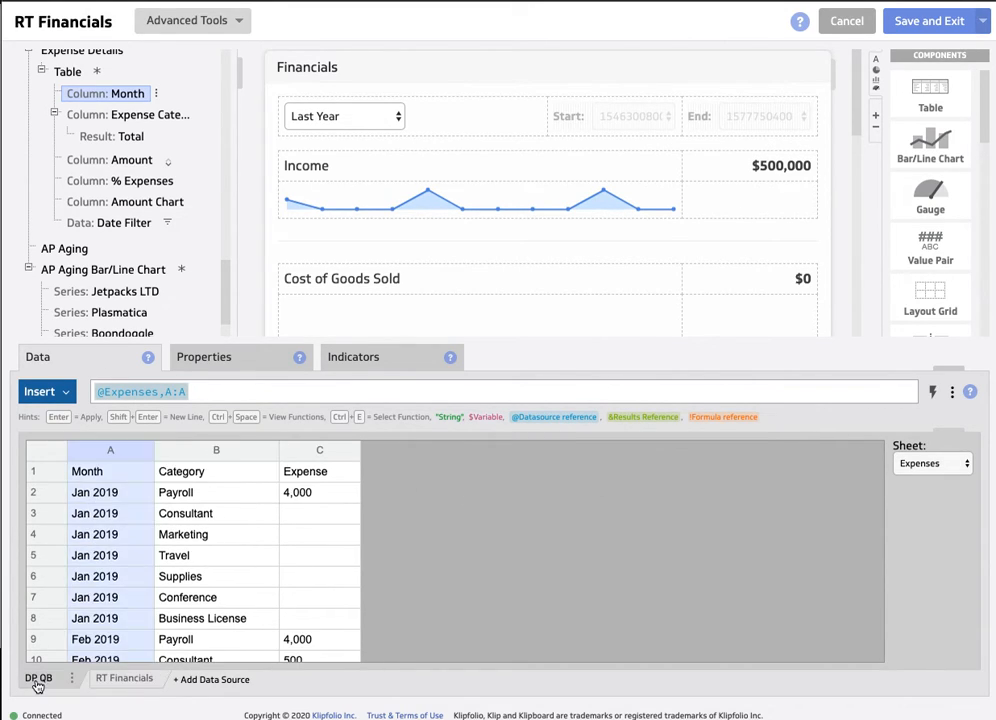
left_click(133, 681)
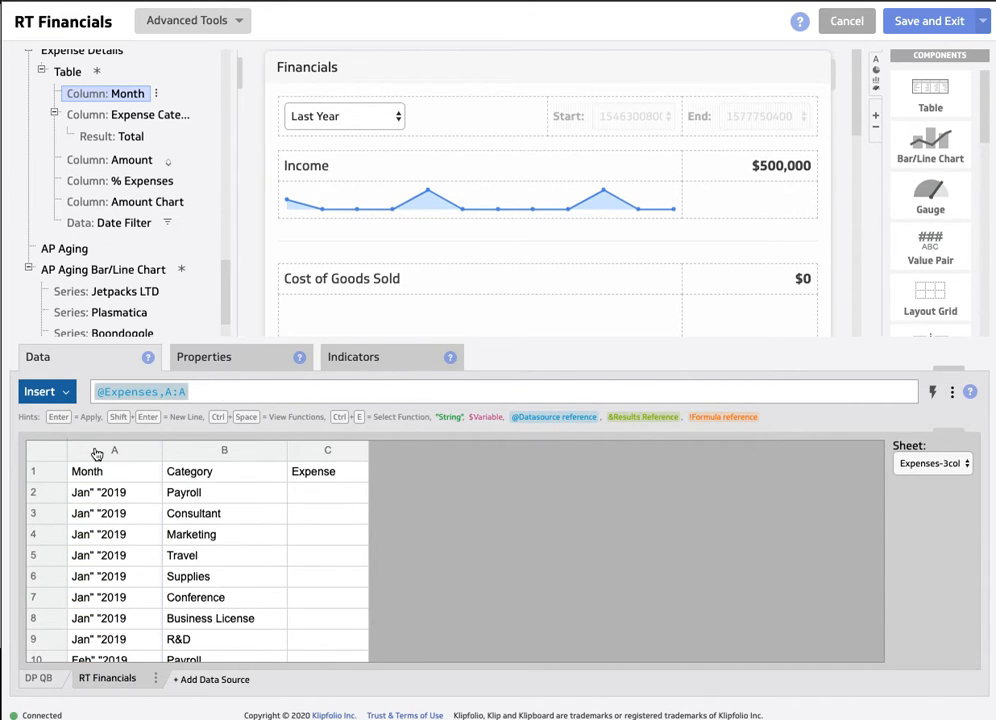
- Link the expense category column to column B of the RT Financials Expenses-3col sheet and check its Total result formula
left_click(144, 119)
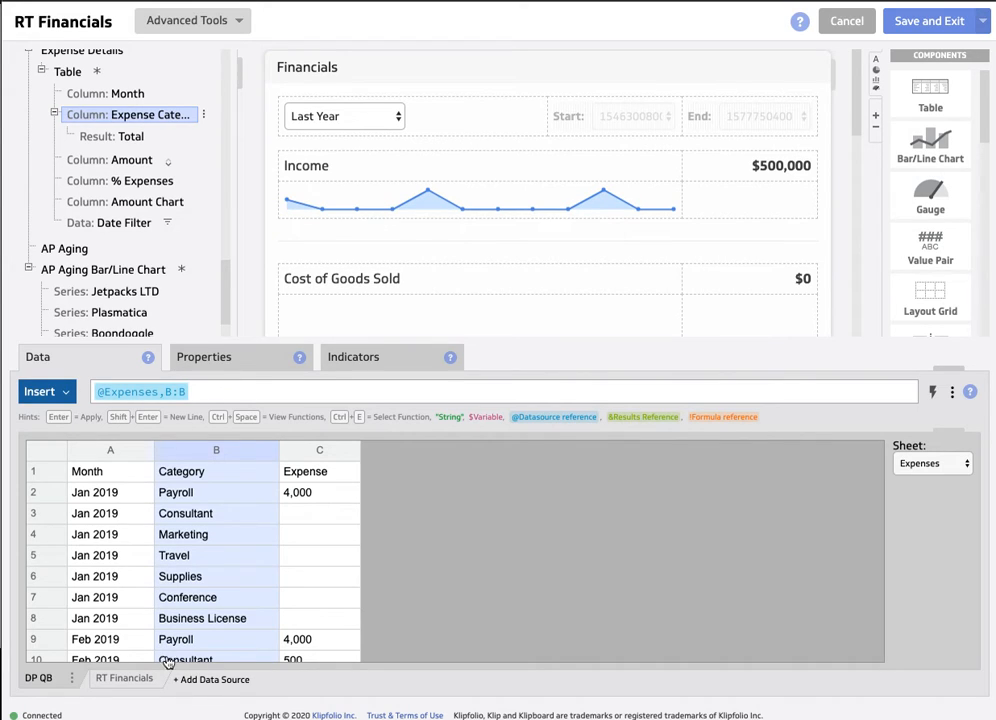
left_click(127, 683)
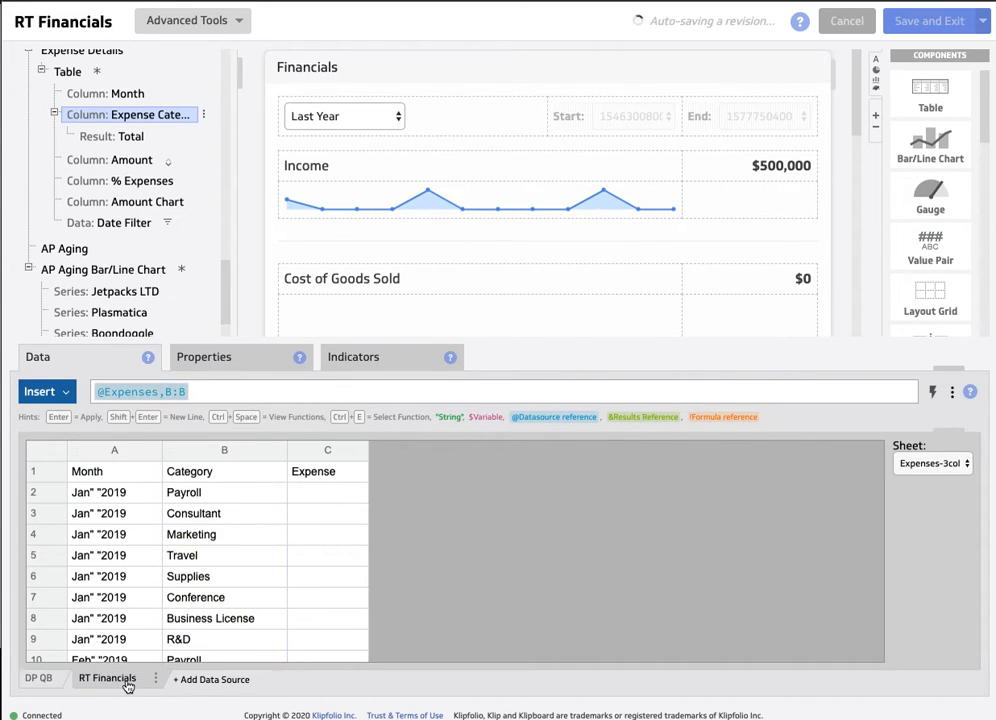
left_click(225, 451)
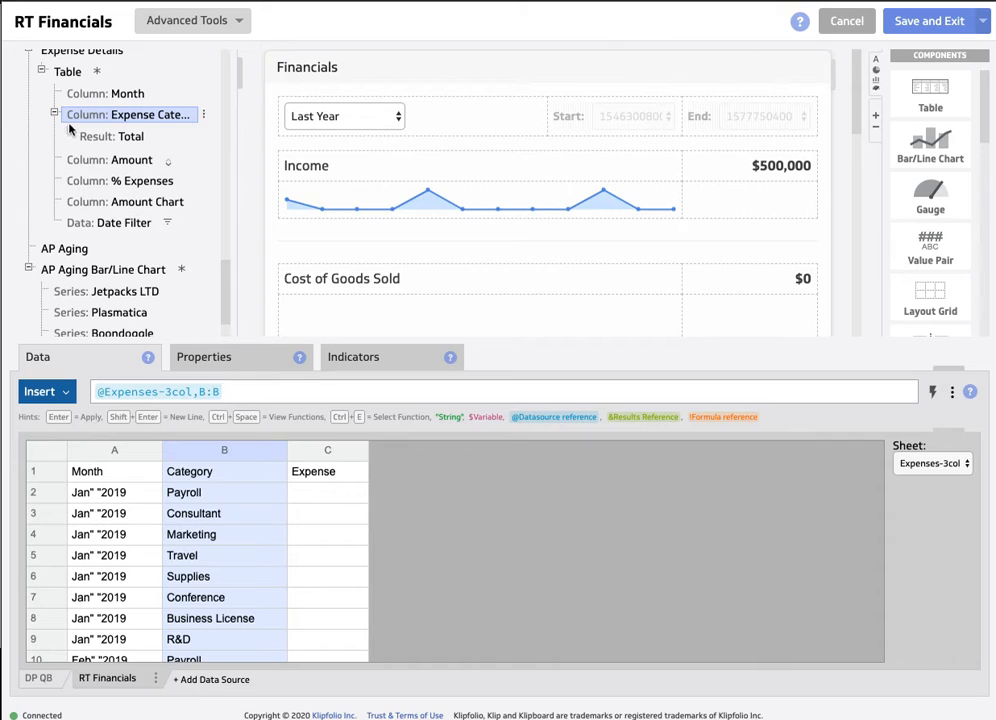
left_click(125, 137)
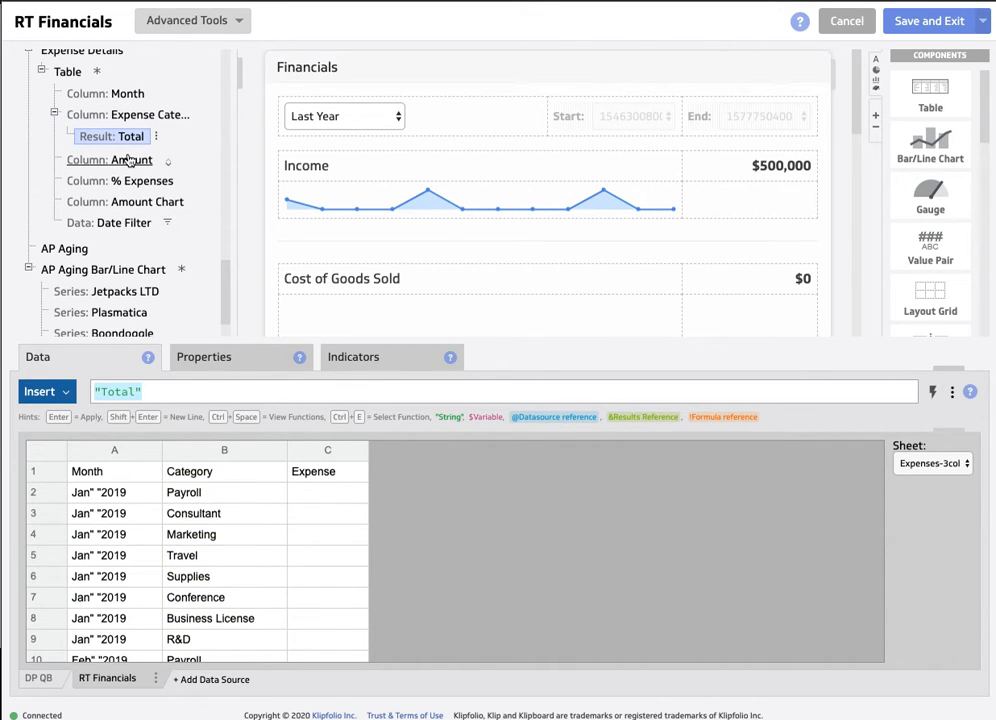
- Link the Amount column to column C of the RT Financials Expenses-3col sheet and check the Amount Chart and Date Filter formulas
left_click(128, 162)
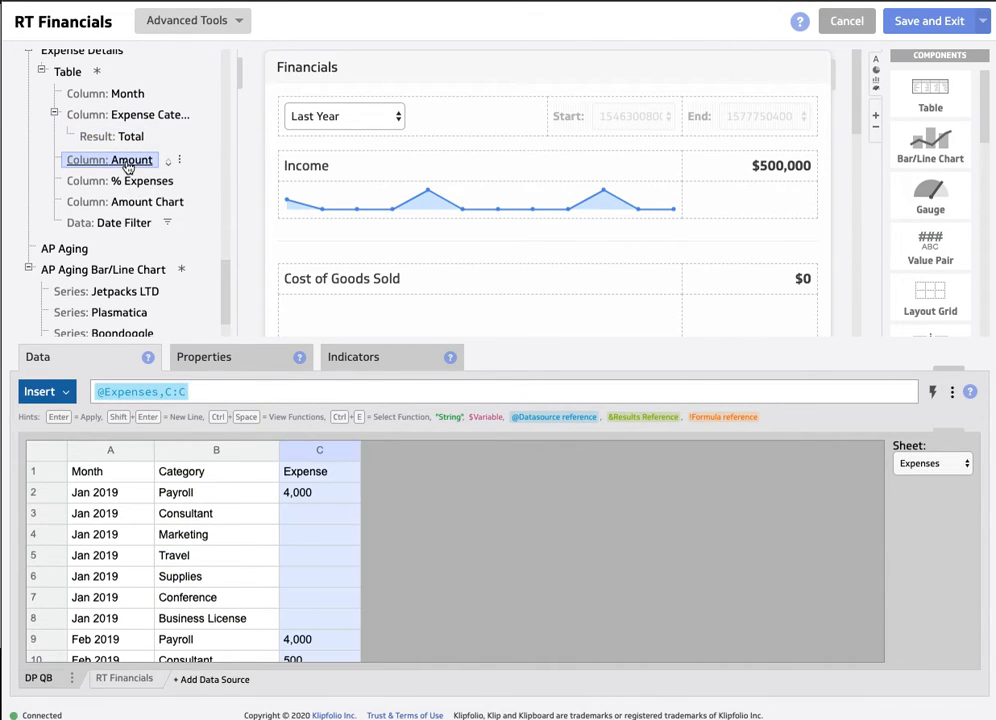
left_click(125, 678)
left_click(322, 455)
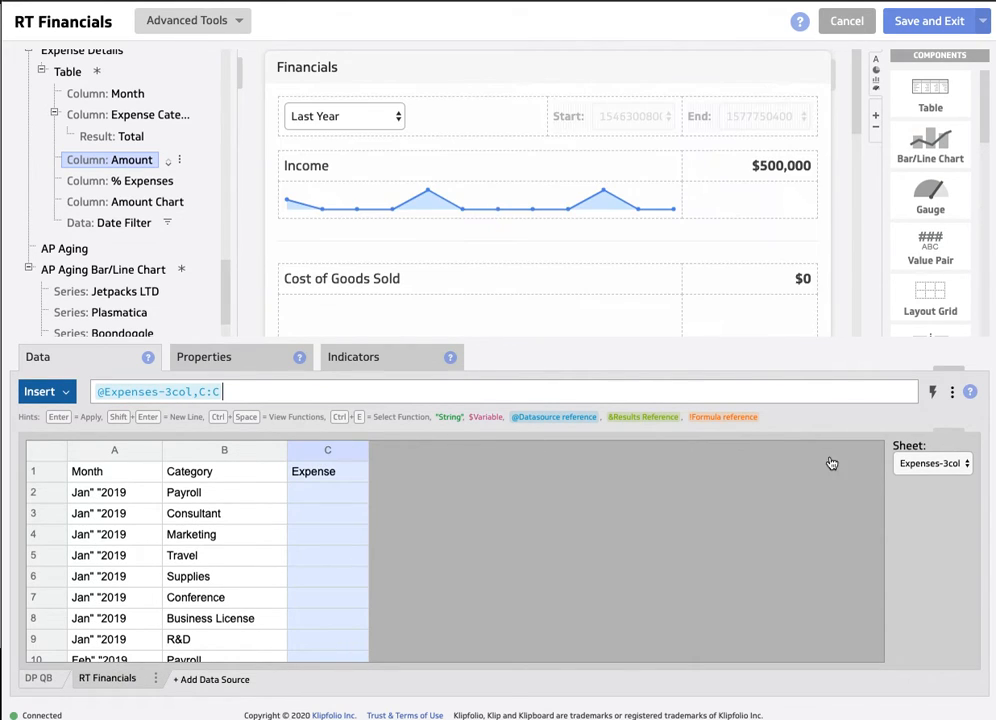
scroll(117, 149, "down", 3)
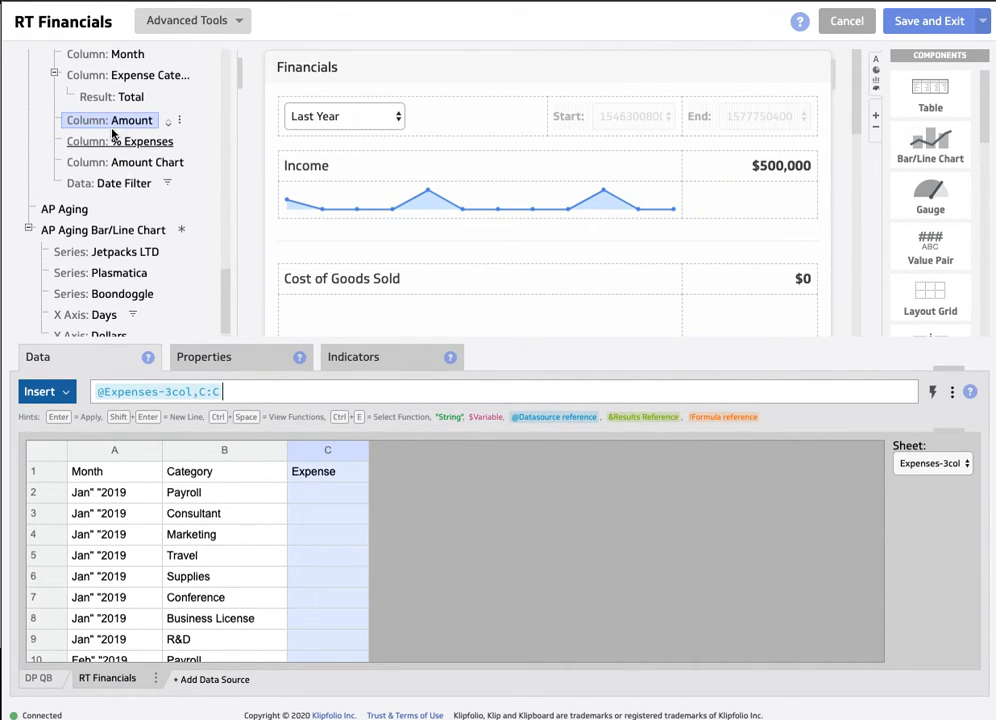
left_click(117, 149)
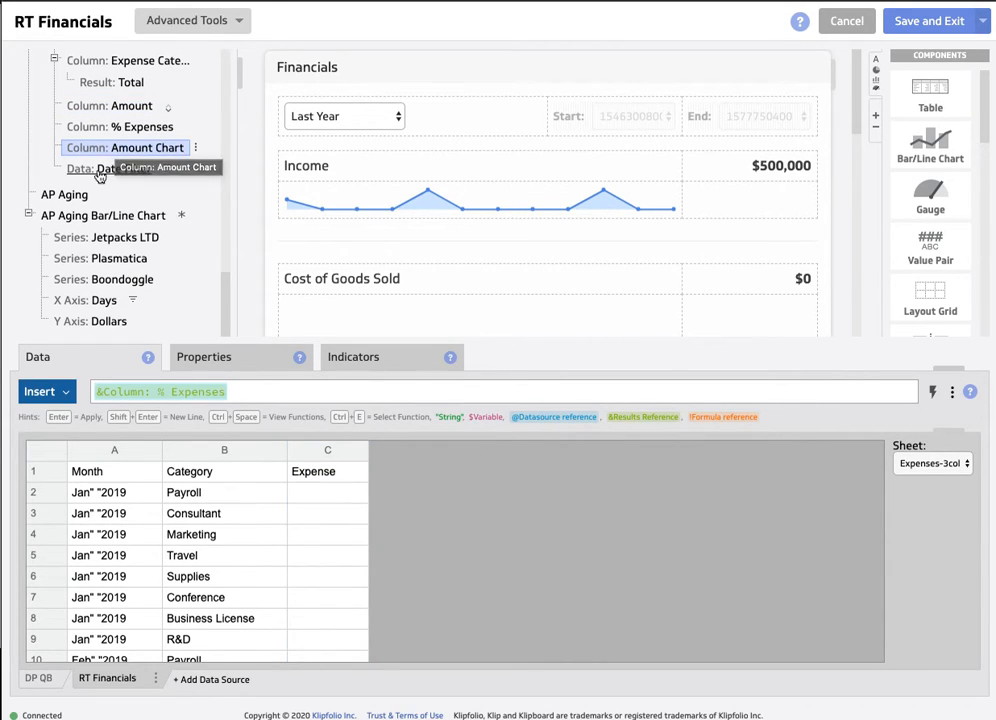
left_click(99, 170)
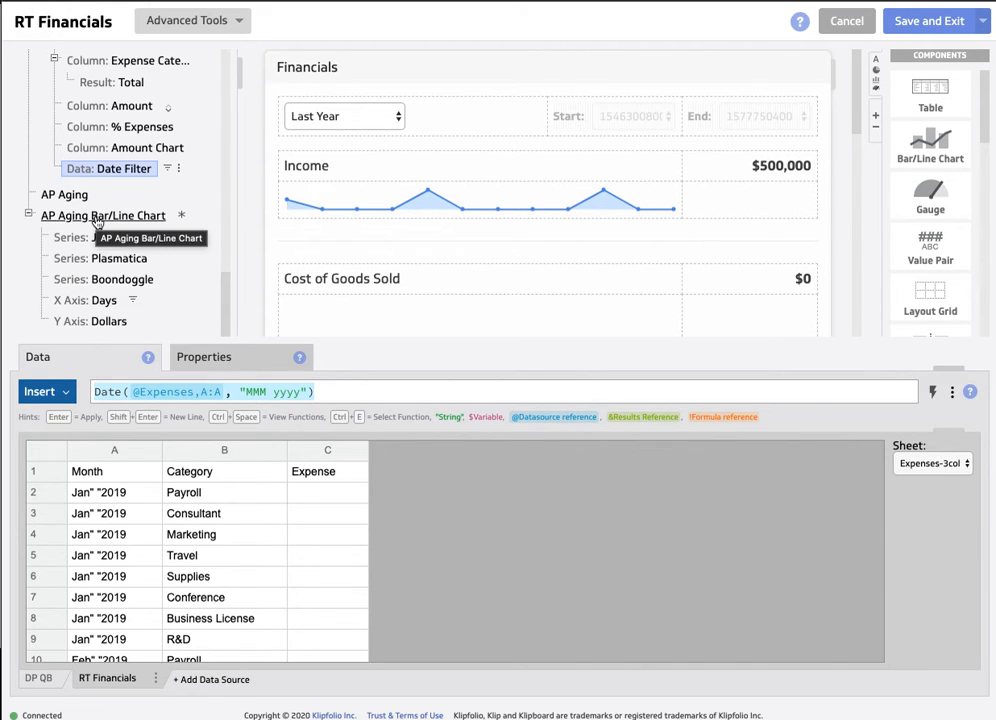
- Link the Jetpacks LTD series of the AP Aging Bar/Line Chart to column B of the RT Financials AP Aging sheet, comparing it with DP QB
left_click(97, 220)
left_click(100, 237)
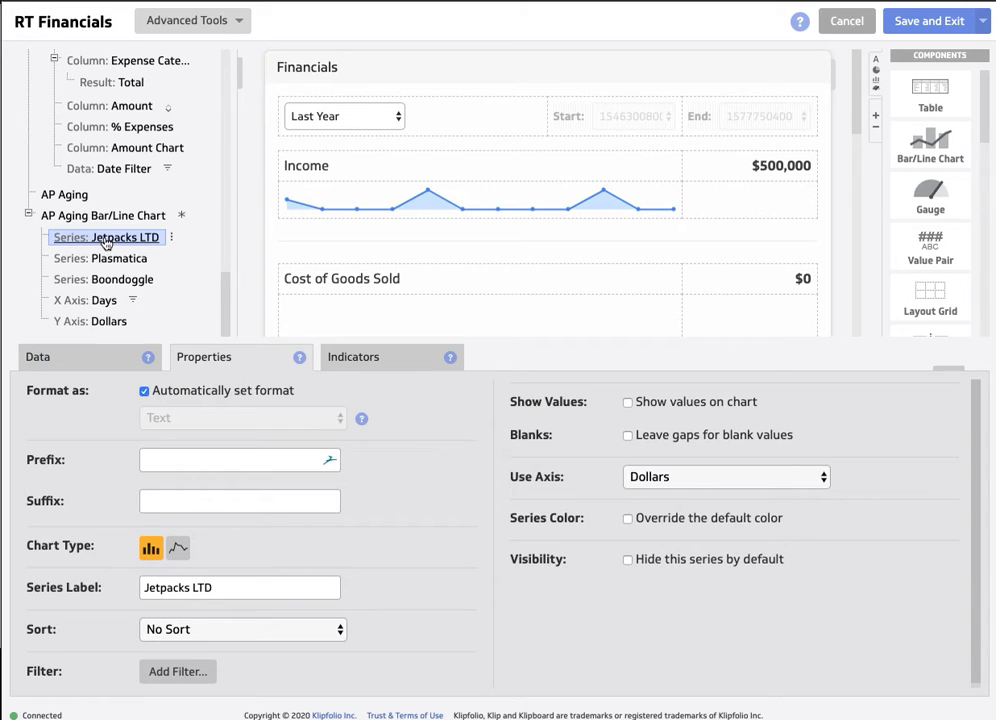
left_click(96, 351)
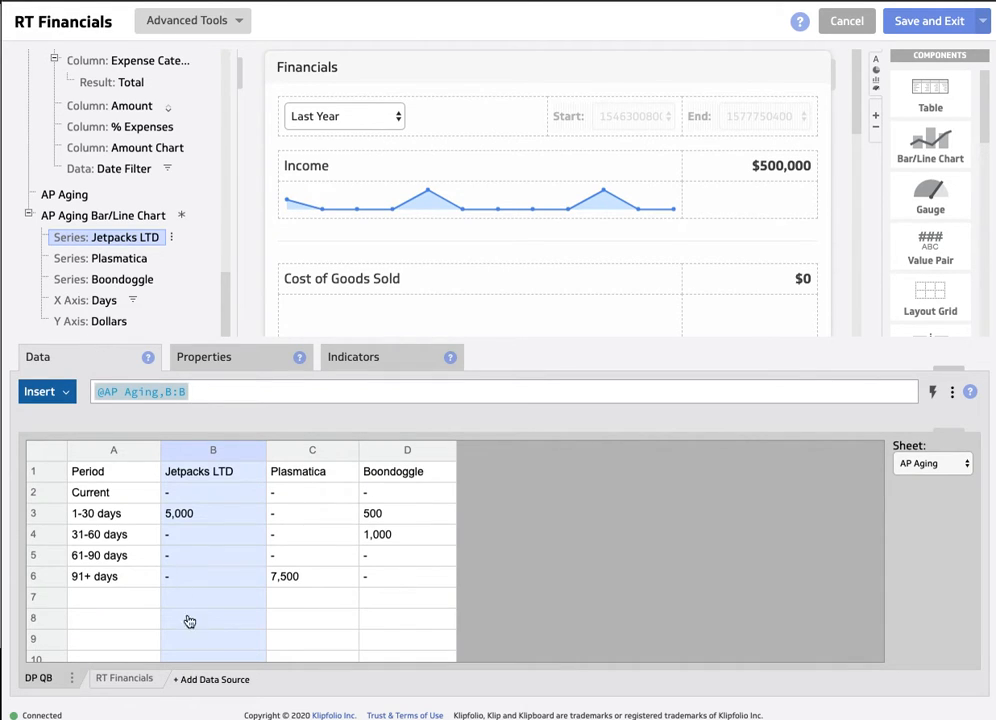
left_click(122, 680)
left_click(932, 463)
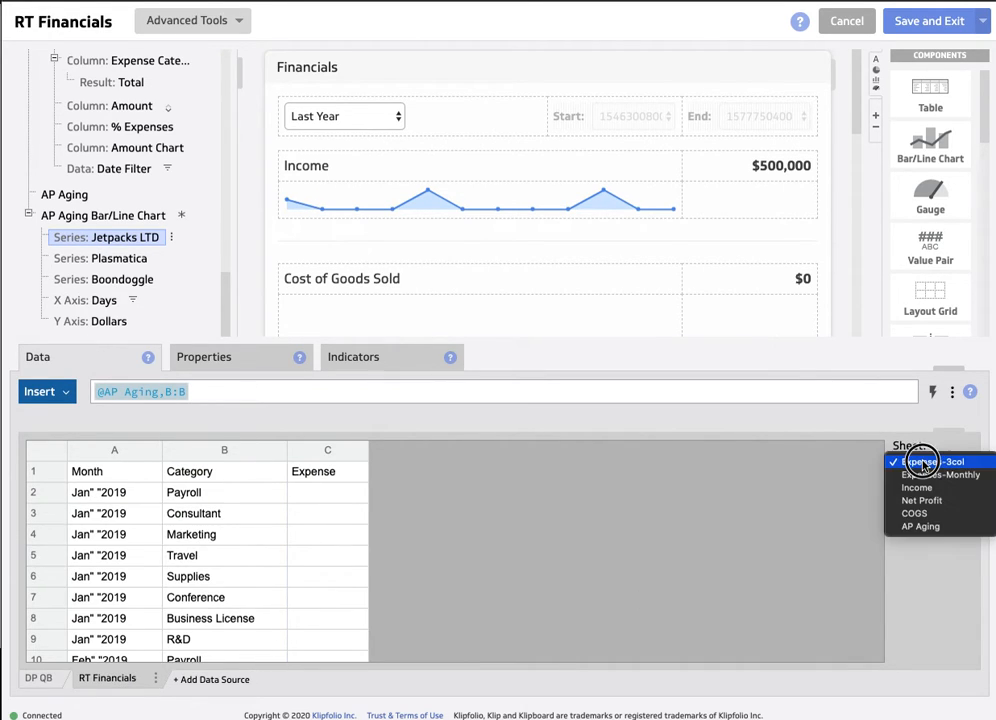
left_click(940, 527)
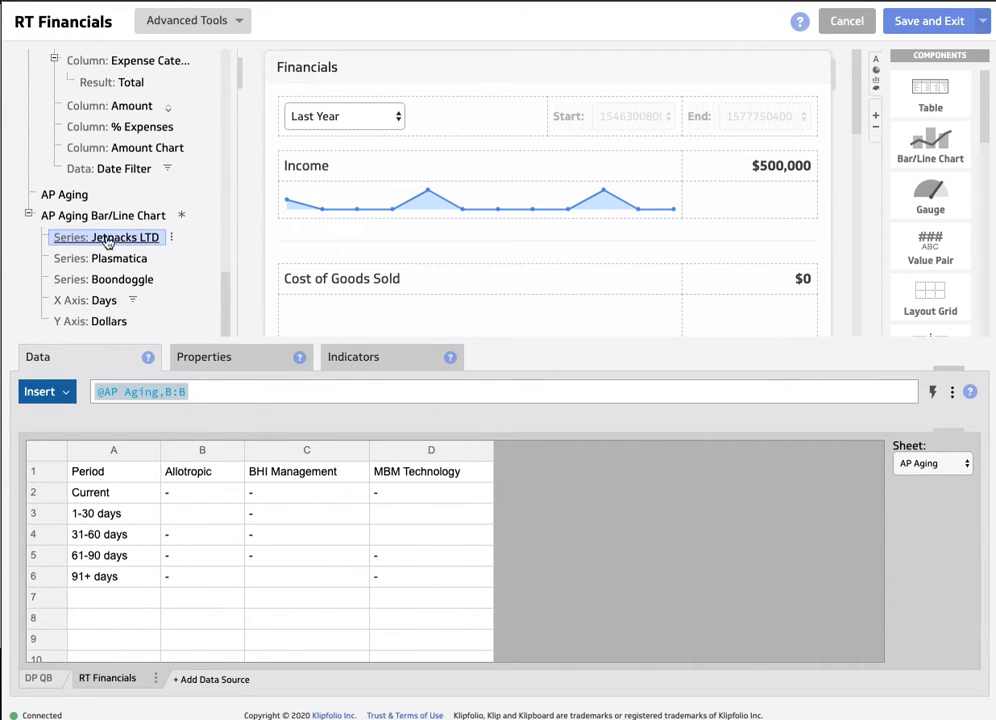
left_click(40, 679)
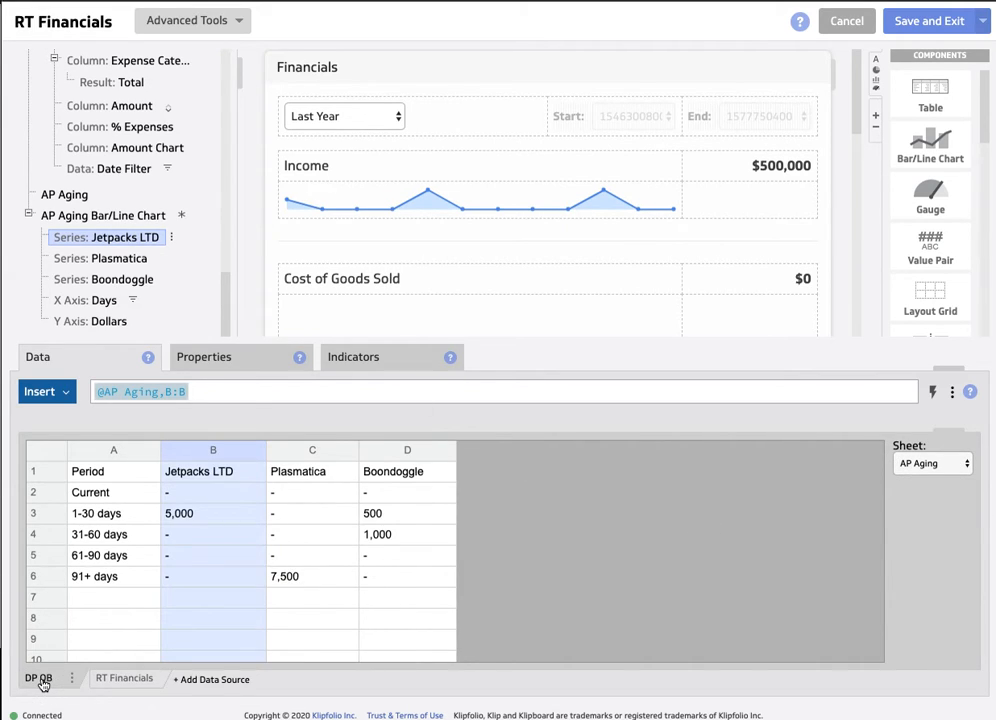
left_click(110, 678)
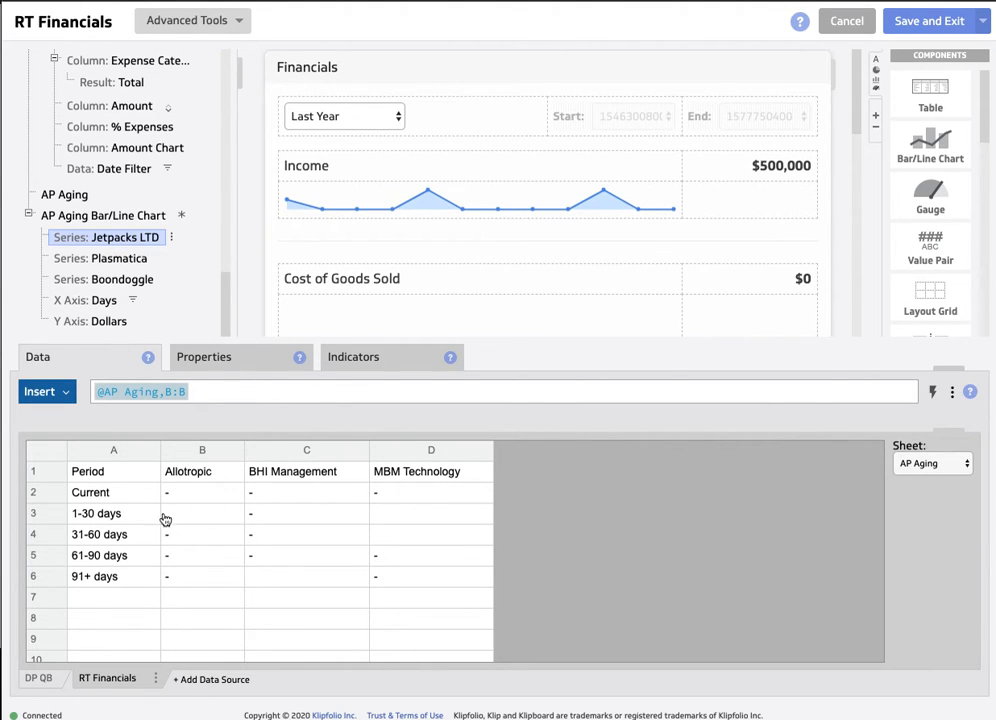
left_click(198, 452)
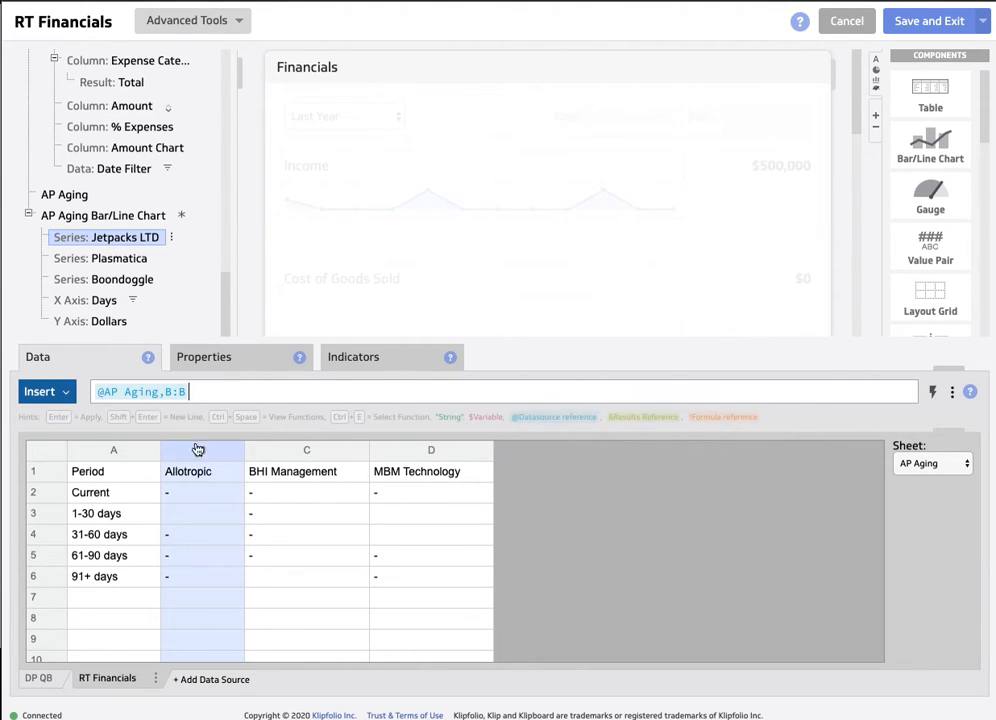
left_click(39, 679)
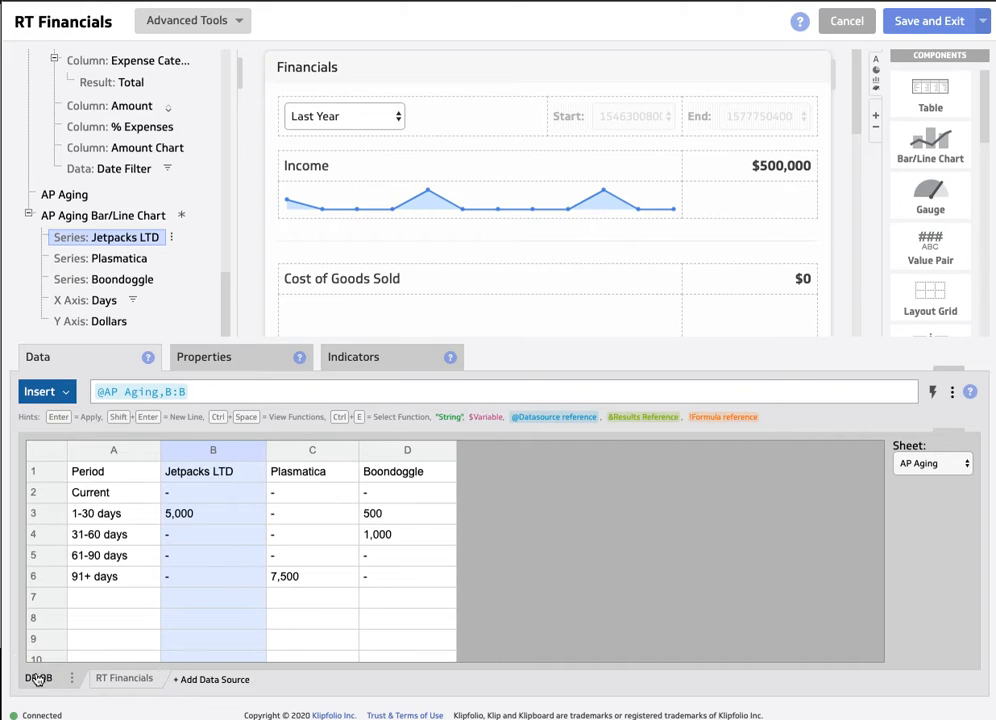
left_click(122, 680)
- Link the Plasmatica series of the AP Aging chart to column C of the RT Financials AP Aging sheet
left_click(130, 260)
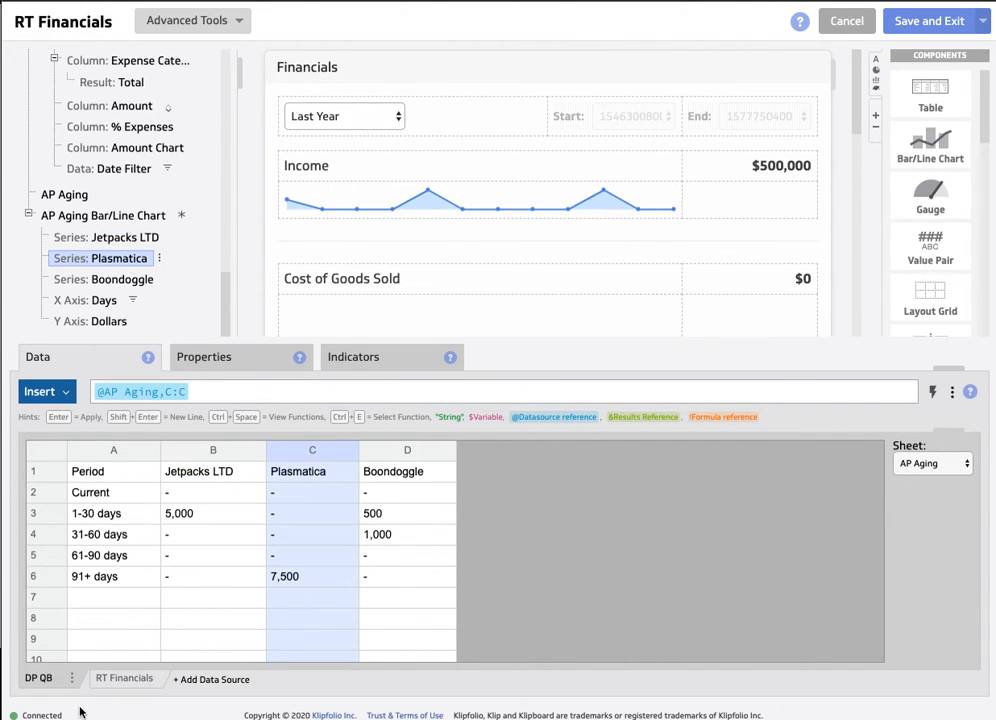
left_click(122, 680)
left_click(276, 452)
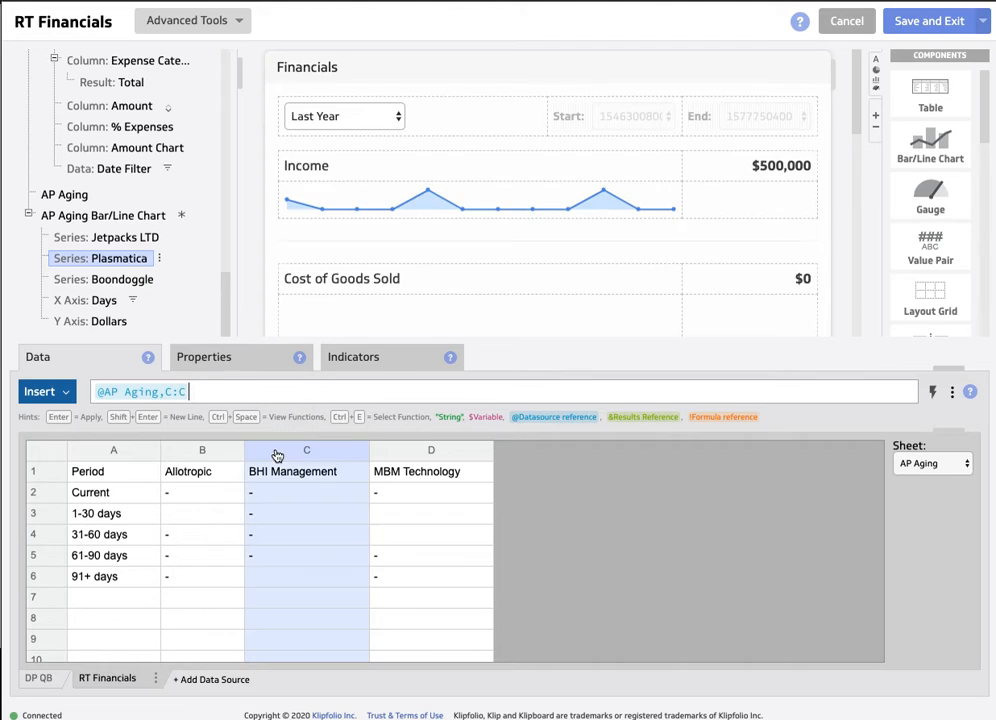
- Link the Boondoggle series of the AP Aging chart to column D of the RT Financials AP Aging sheet
left_click(110, 280)
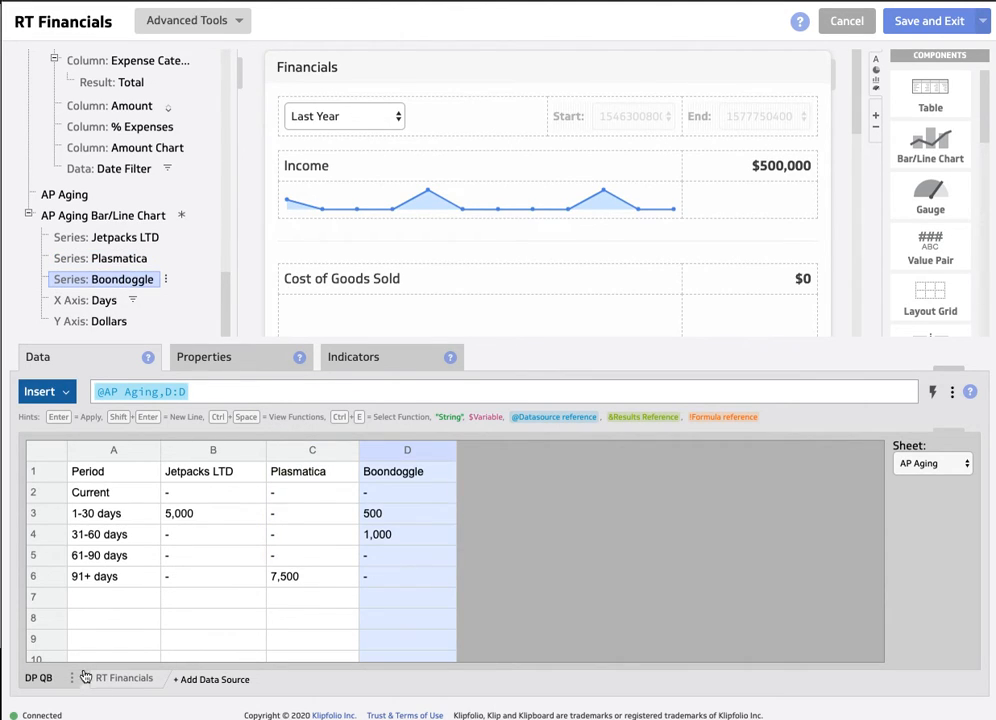
left_click(123, 680)
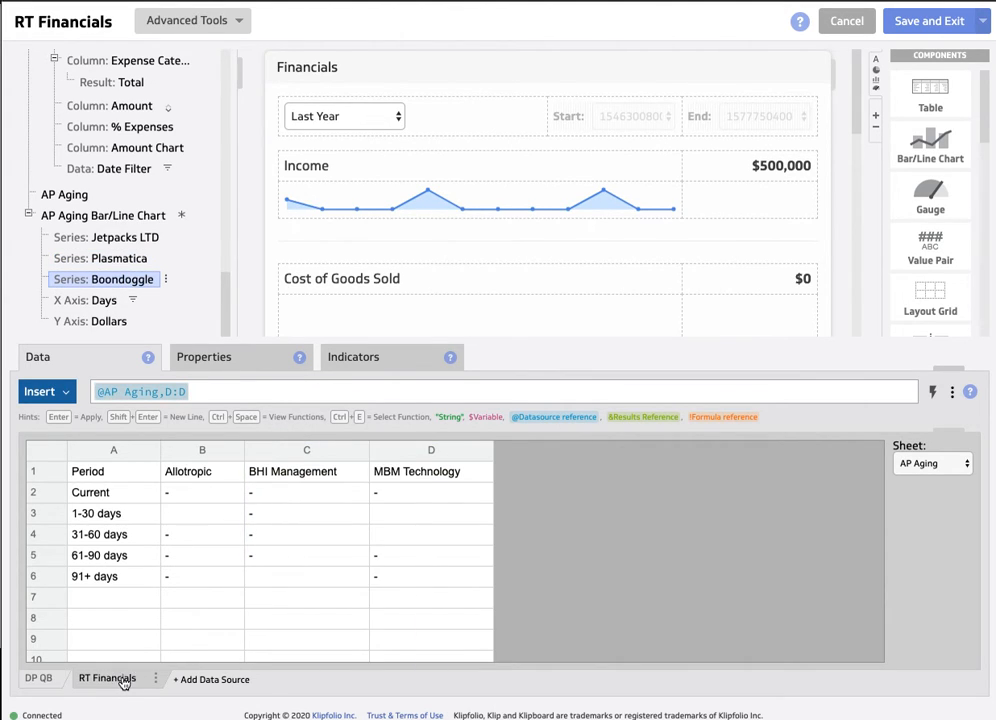
left_click(435, 451)
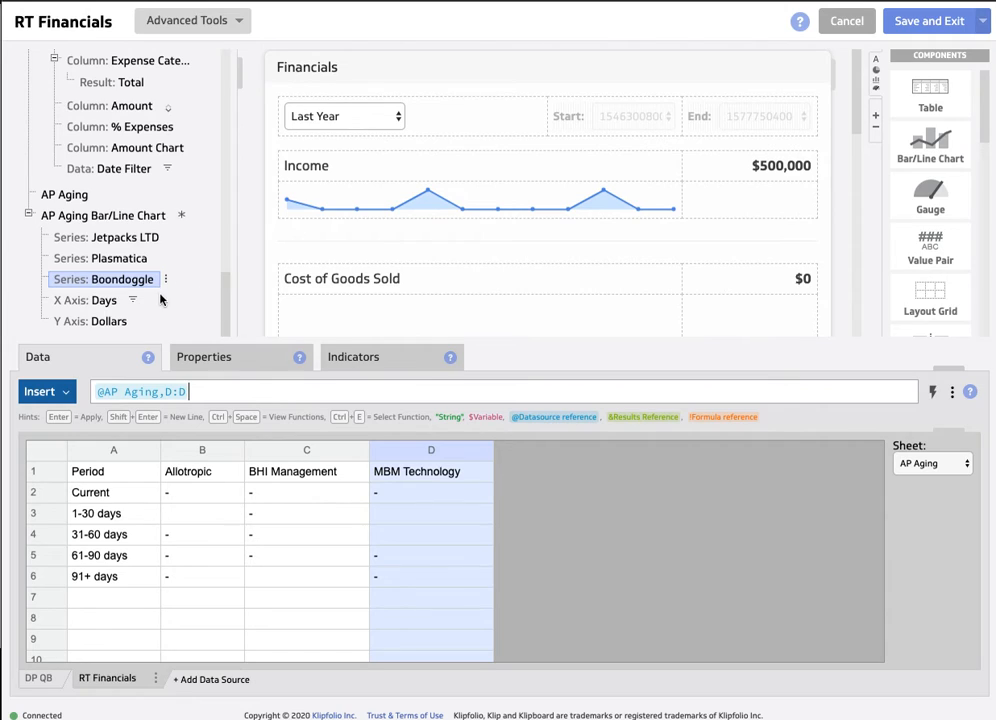
- Enlarge the Klip preview by shrinking the data editor area and review the component tree back to its beginning
left_click(937, 463)
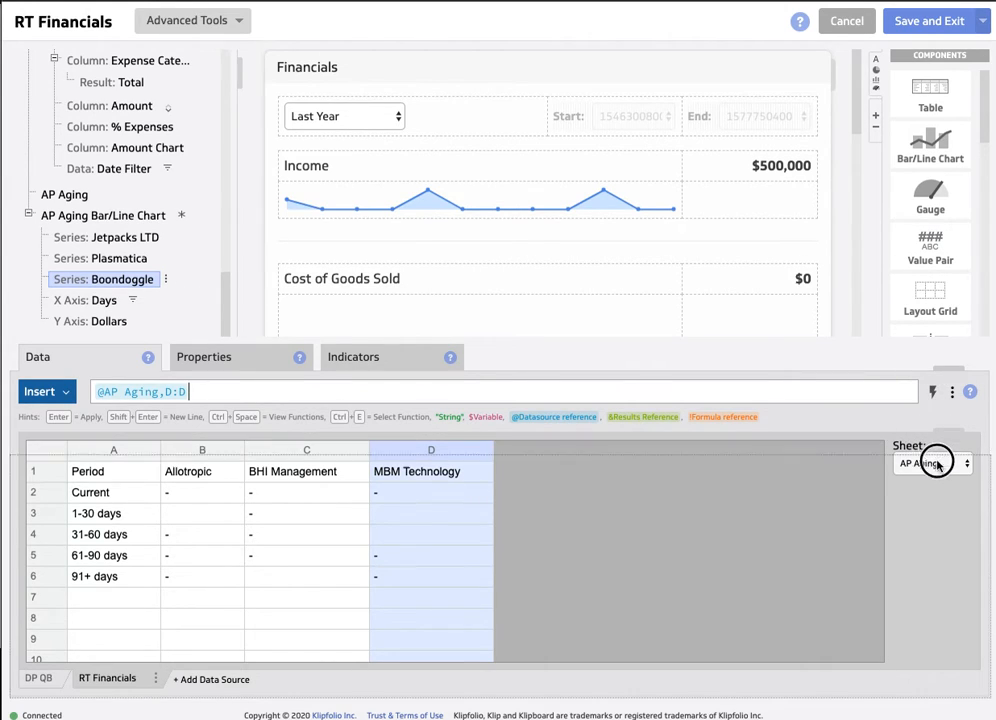
left_click_drag(937, 463, 932, 472)
scroll(142, 284, "up", 1)
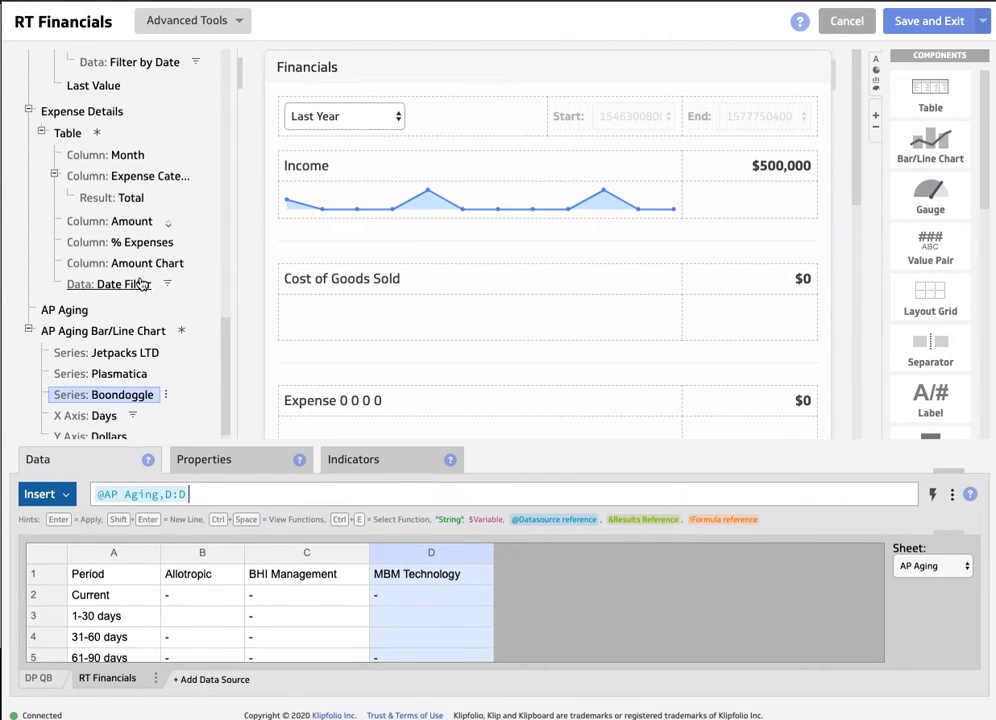
scroll(142, 280, "up", 15)
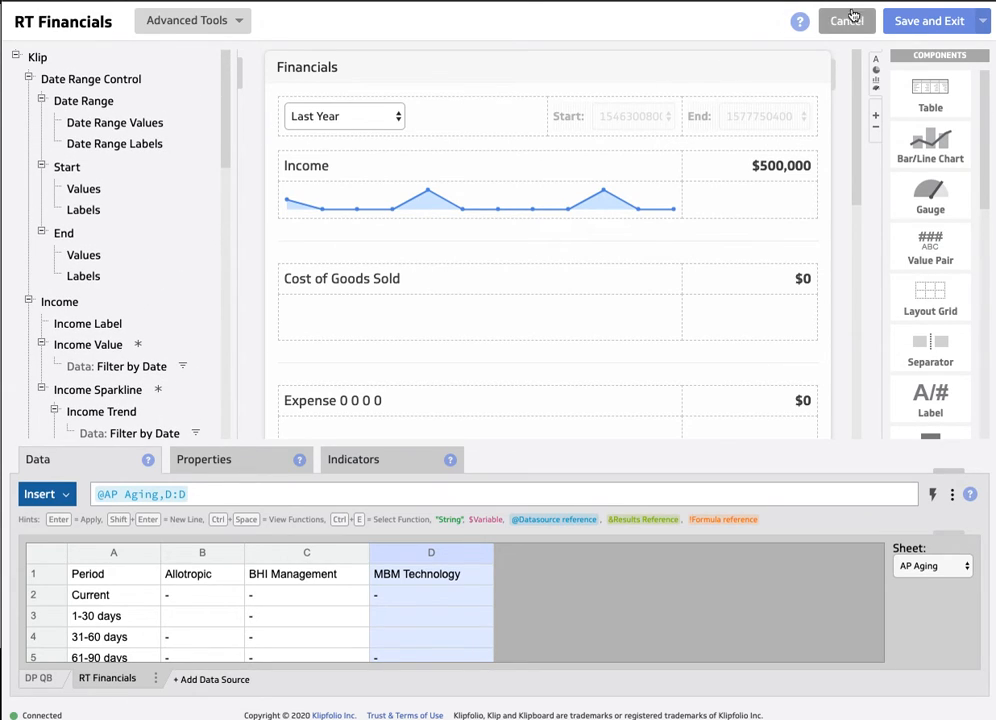
- Save and exit the RT Financials Klip, and place the Rasio QB spreadsheet window beside the dashboard
left_click(930, 22)
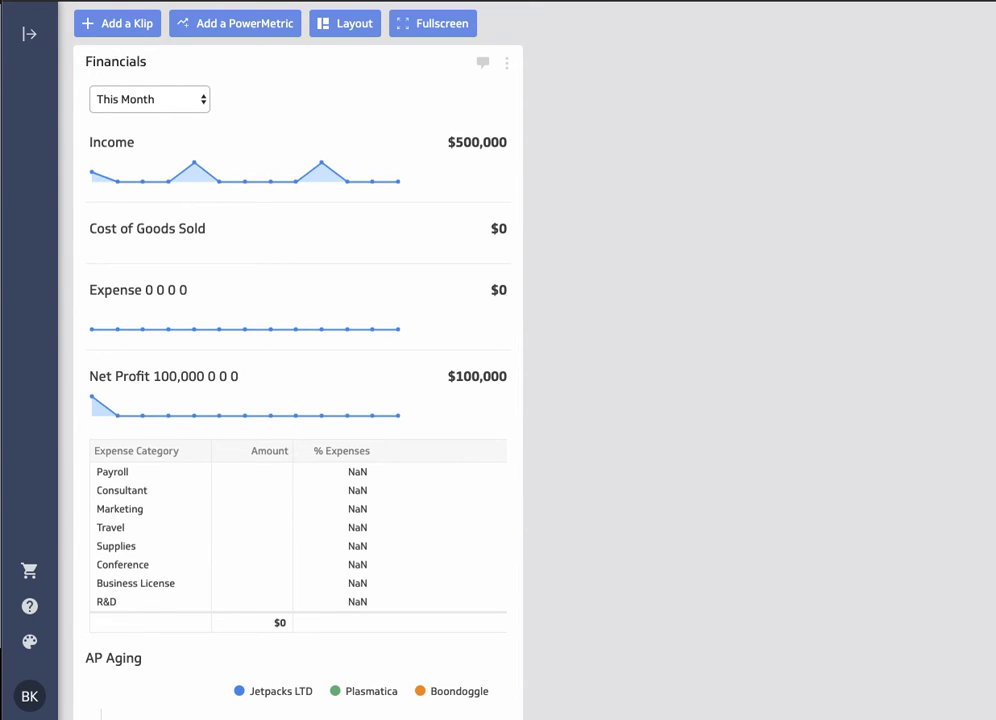
left_click_drag(575, 1, 885, 27)
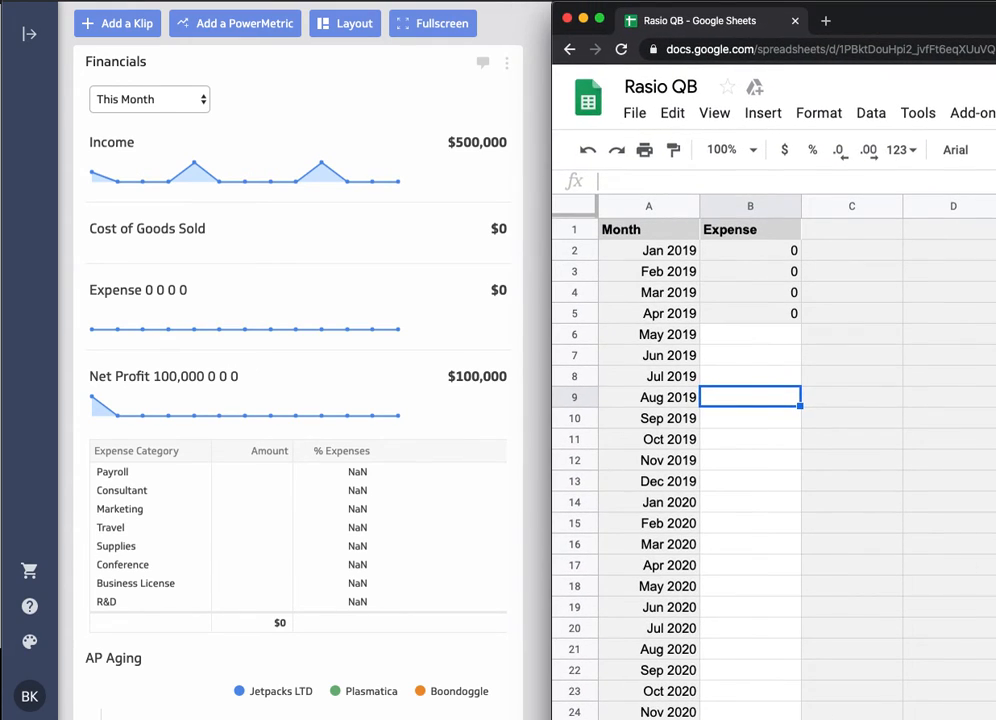
left_click_drag(995, 719, 995, 688)
left_click_drag(966, 14, 947, 16)
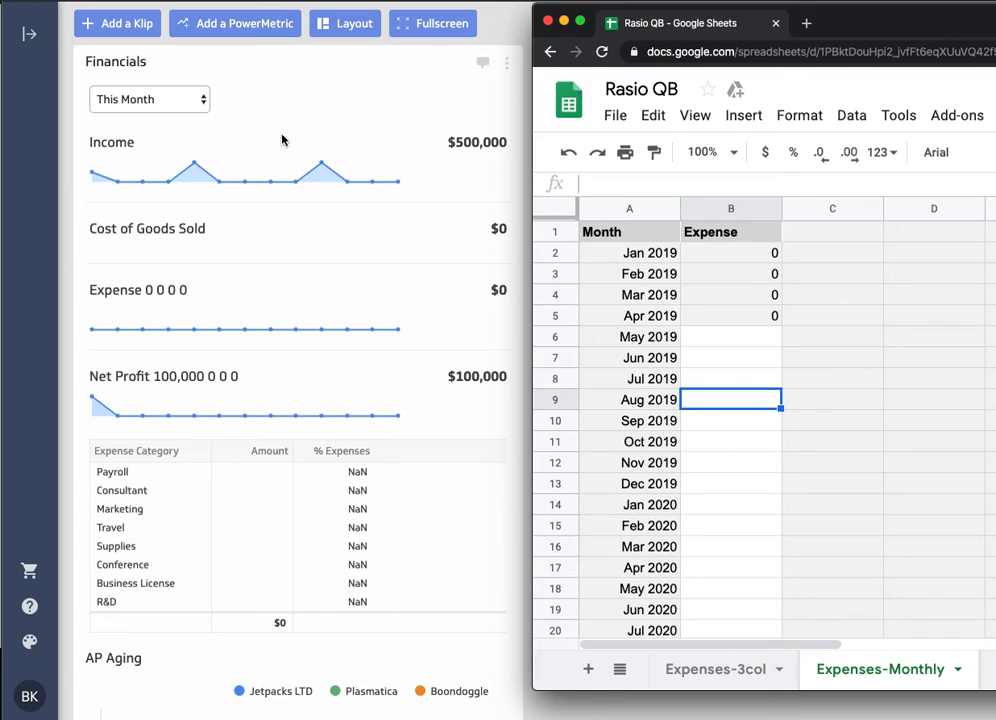
- Set the Financials Klip's date range to All Time
left_click(161, 99)
left_click(158, 100)
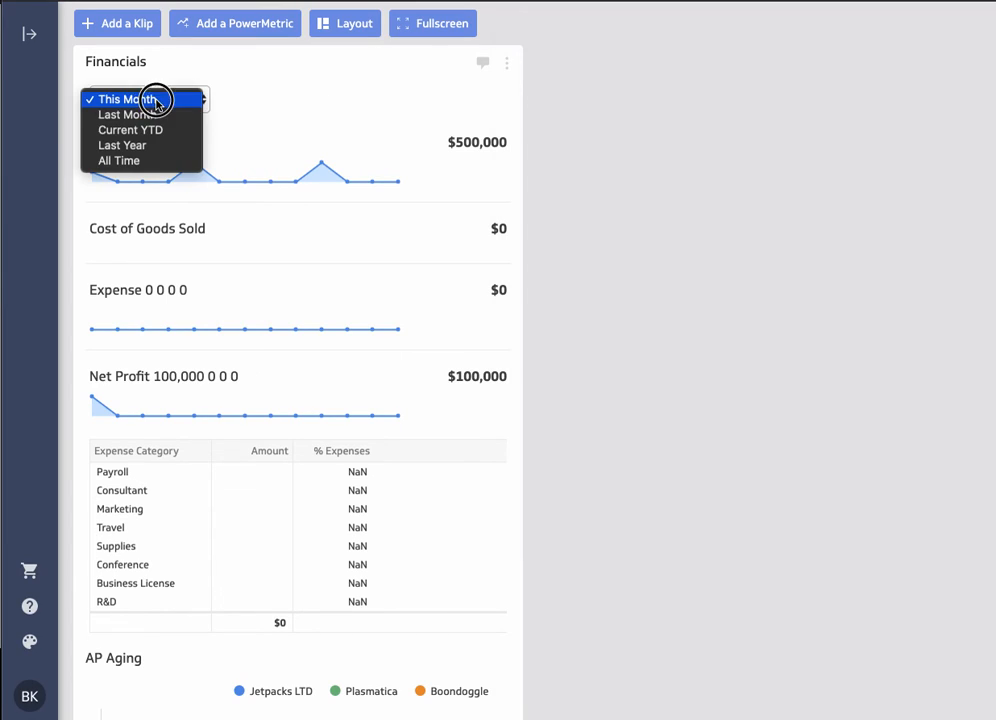
left_click(165, 99)
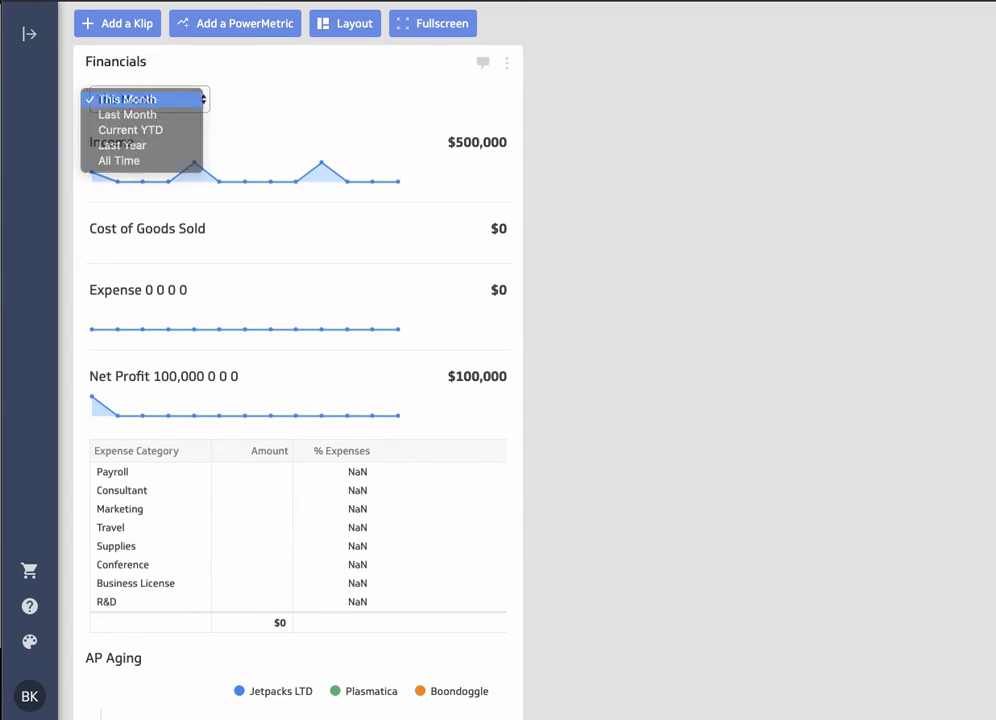
left_click(175, 100)
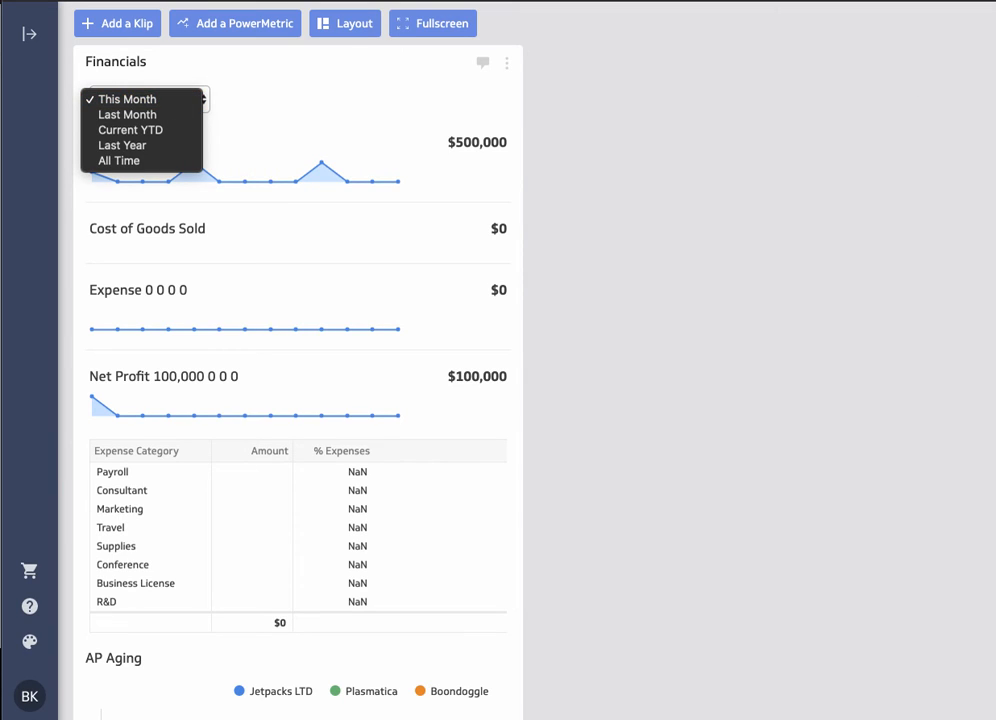
left_click(112, 161)
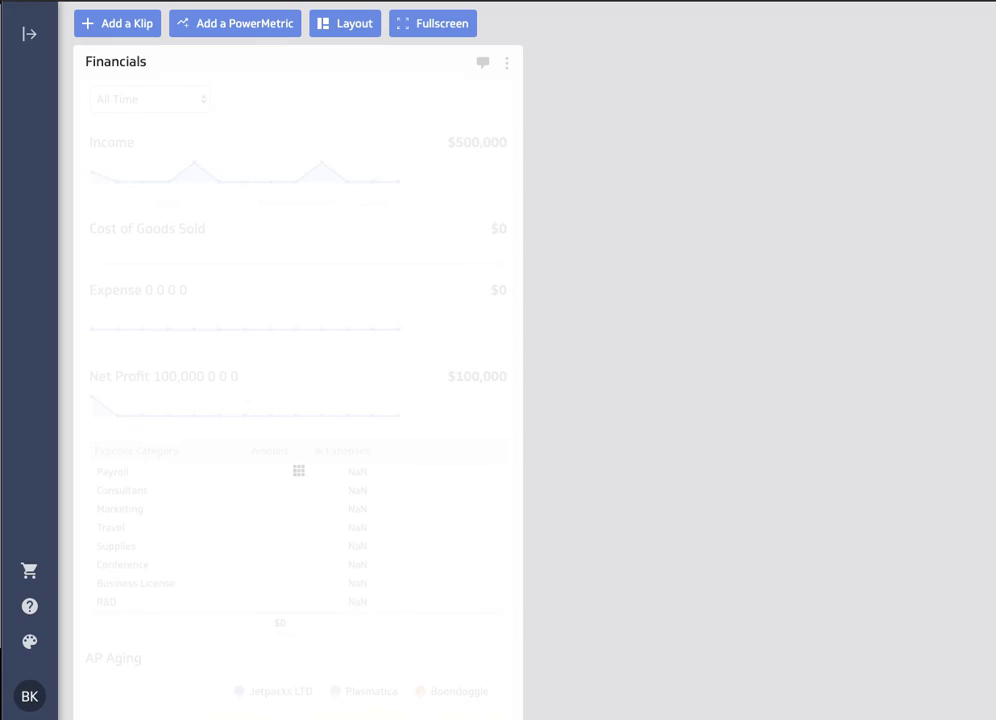
- Switch to the Rasio QB spreadsheet and compare its Income, COGS, Expenses-Monthly and Expenses-3col sheets with the Financials Klip
key("super+Tab")
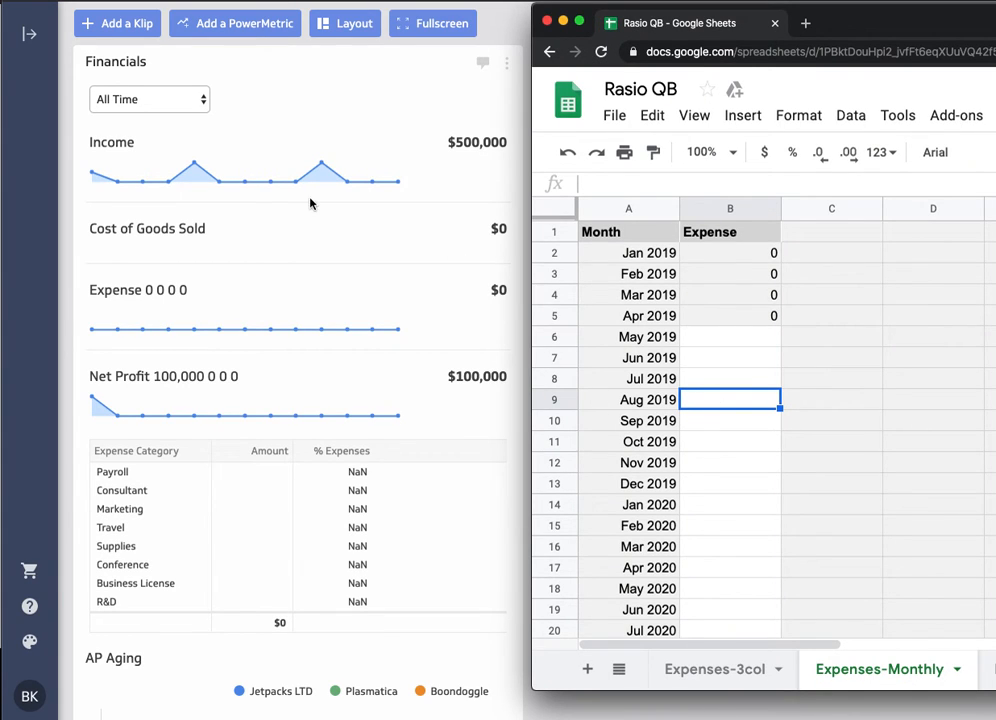
left_click(993, 669)
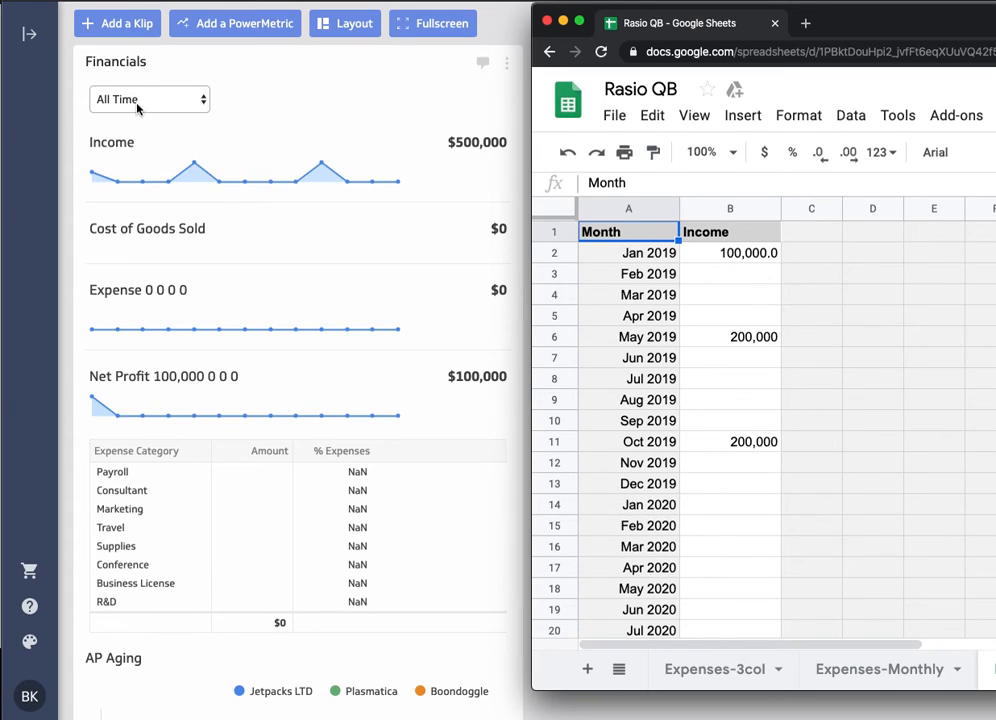
scroll(190, 232, "down", 1)
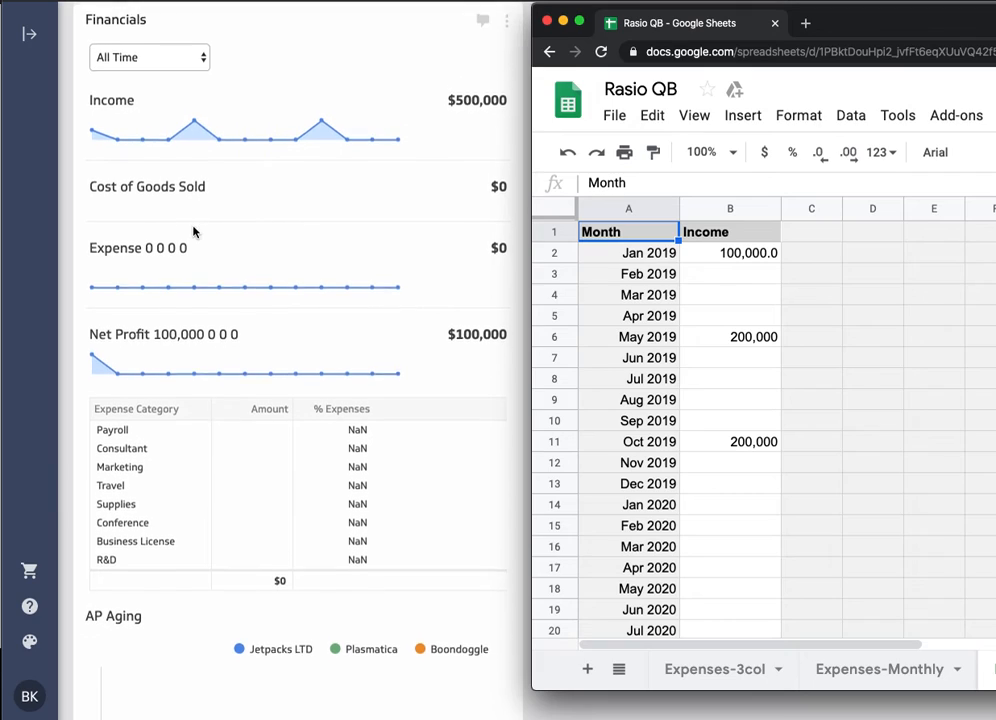
left_click(990, 665)
left_click(943, 669)
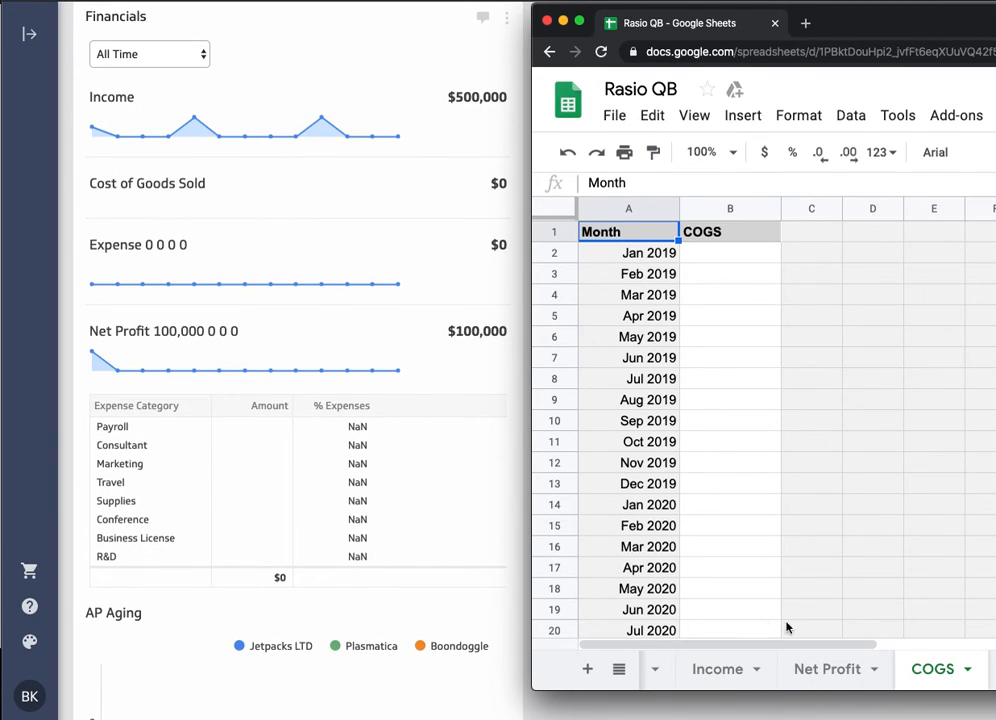
scroll(785, 672, "right", 3)
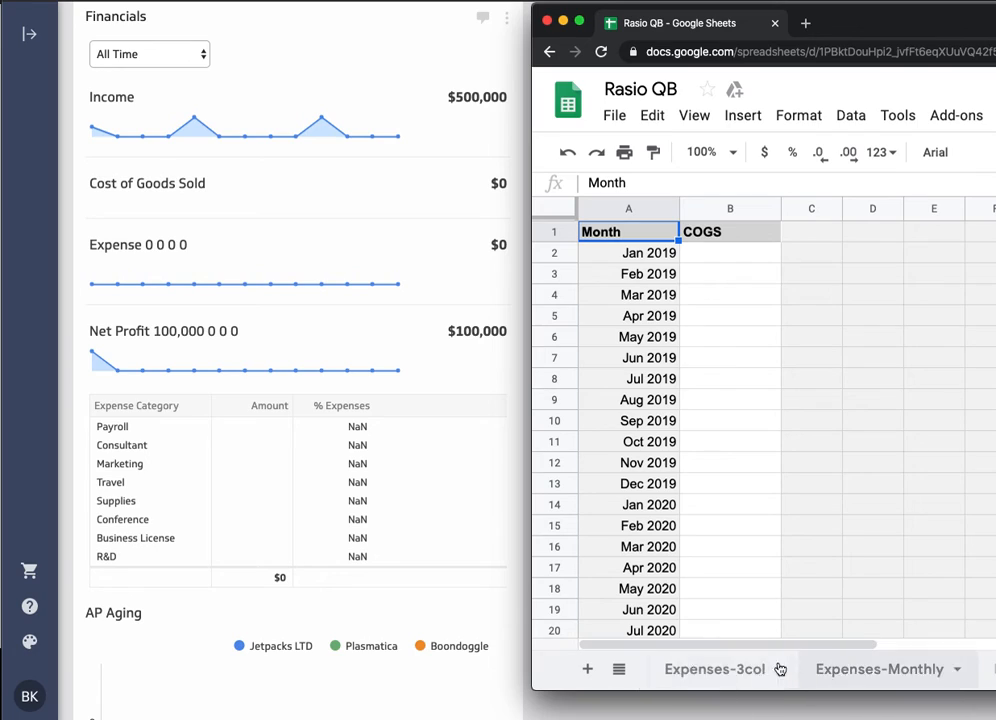
left_click(853, 671)
left_click(723, 671)
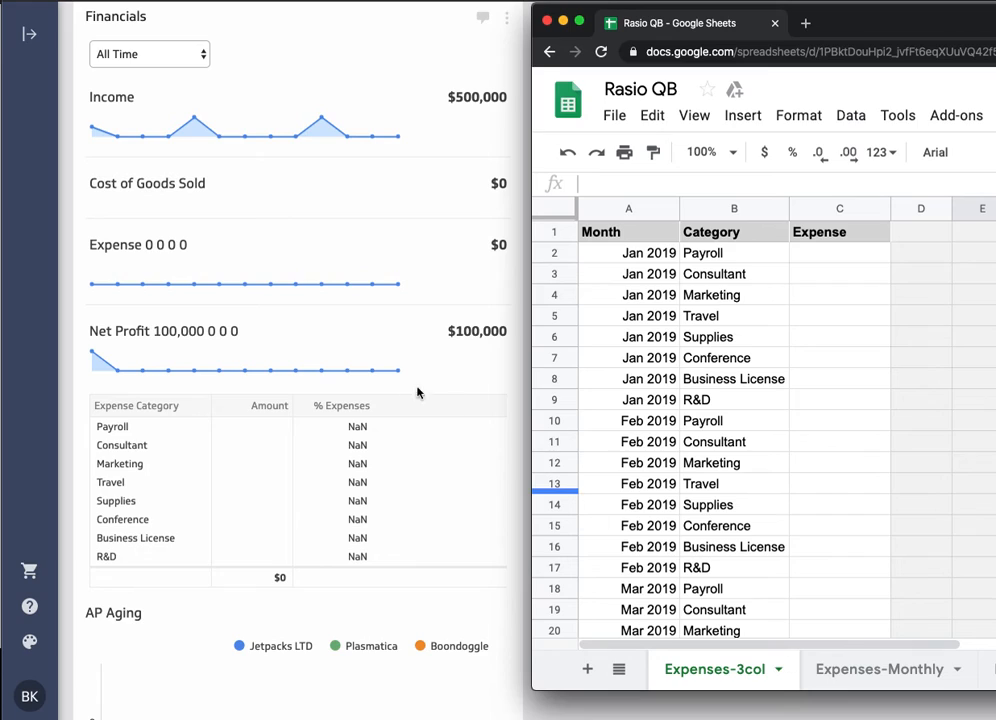
- Extend the Net Profit sheet's formula from Apr 2019 in B5 down to Jan 2020 in B14
scroll(949, 683, "right", 5)
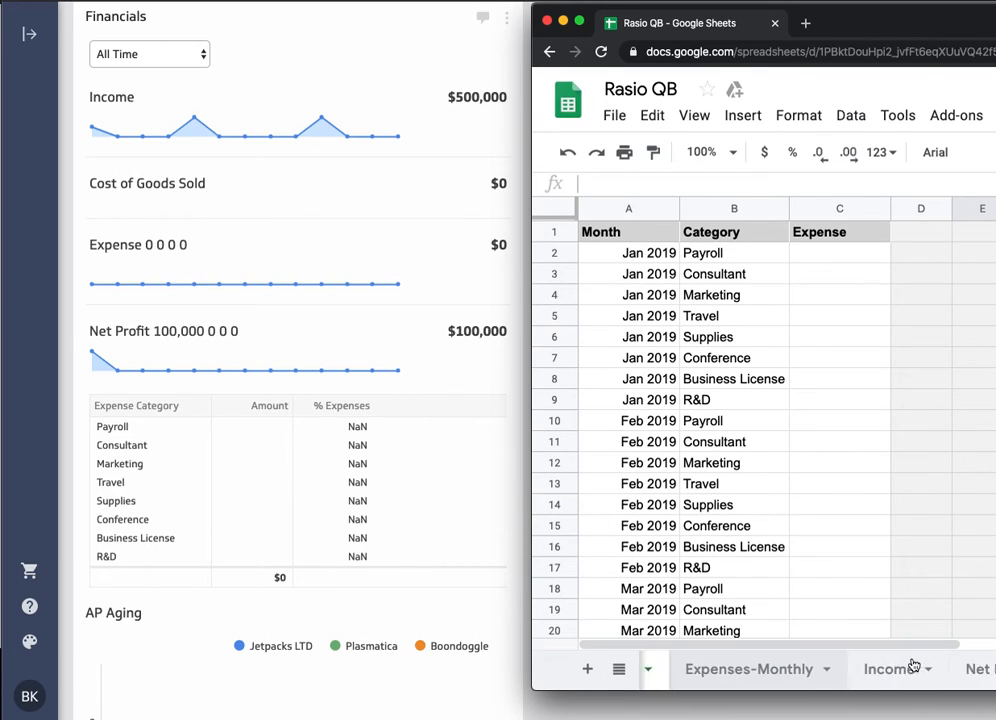
left_click(847, 669)
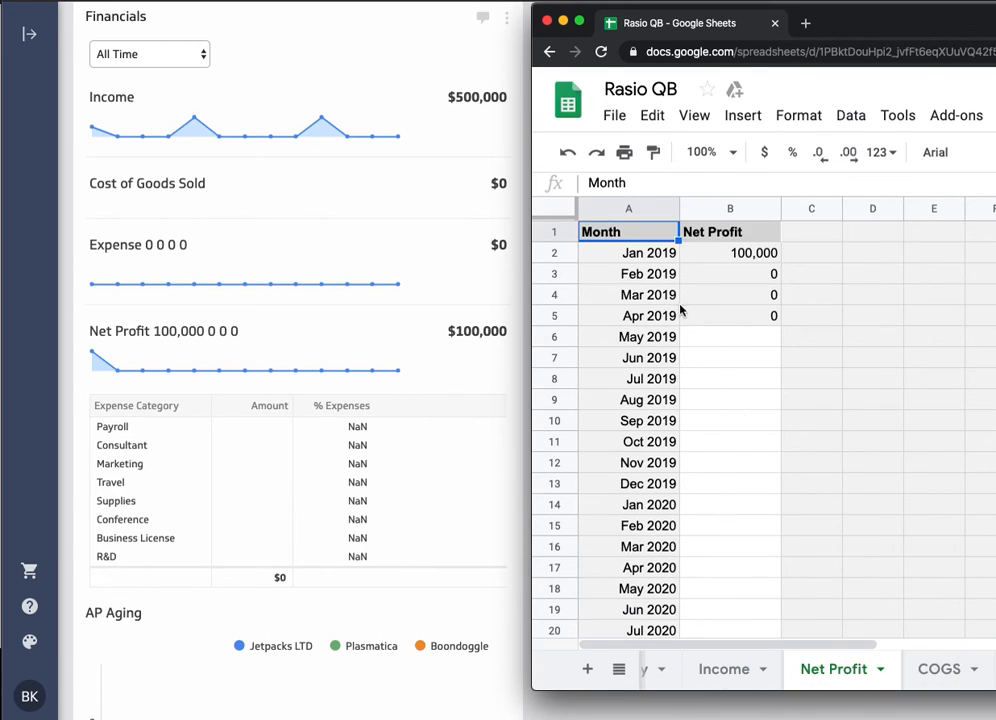
left_click(741, 318)
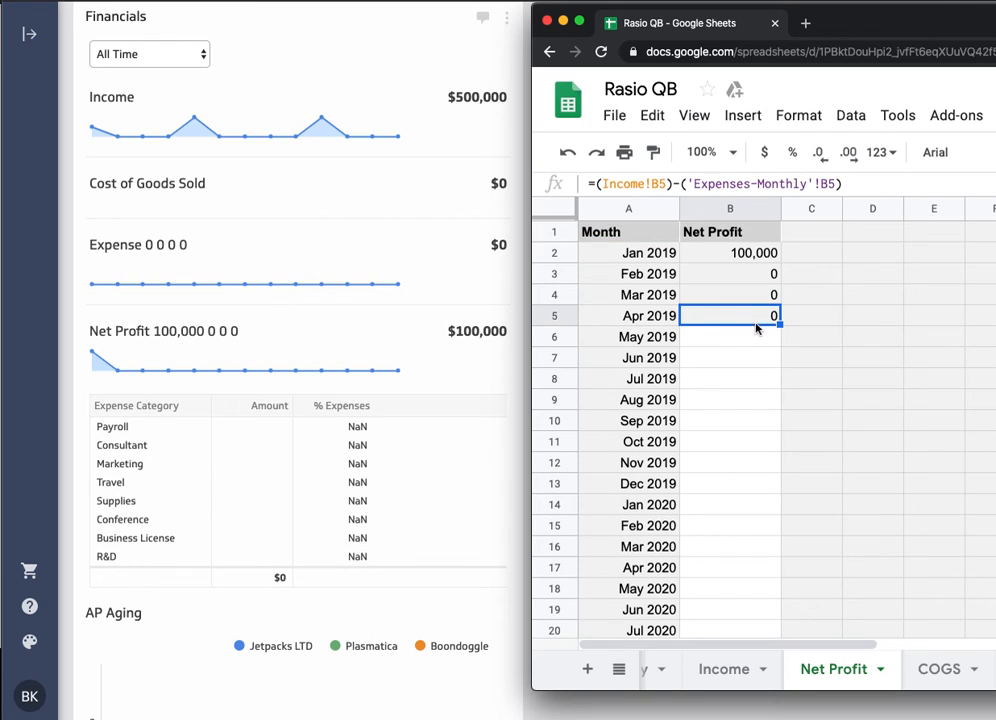
left_click_drag(779, 321, 778, 506)
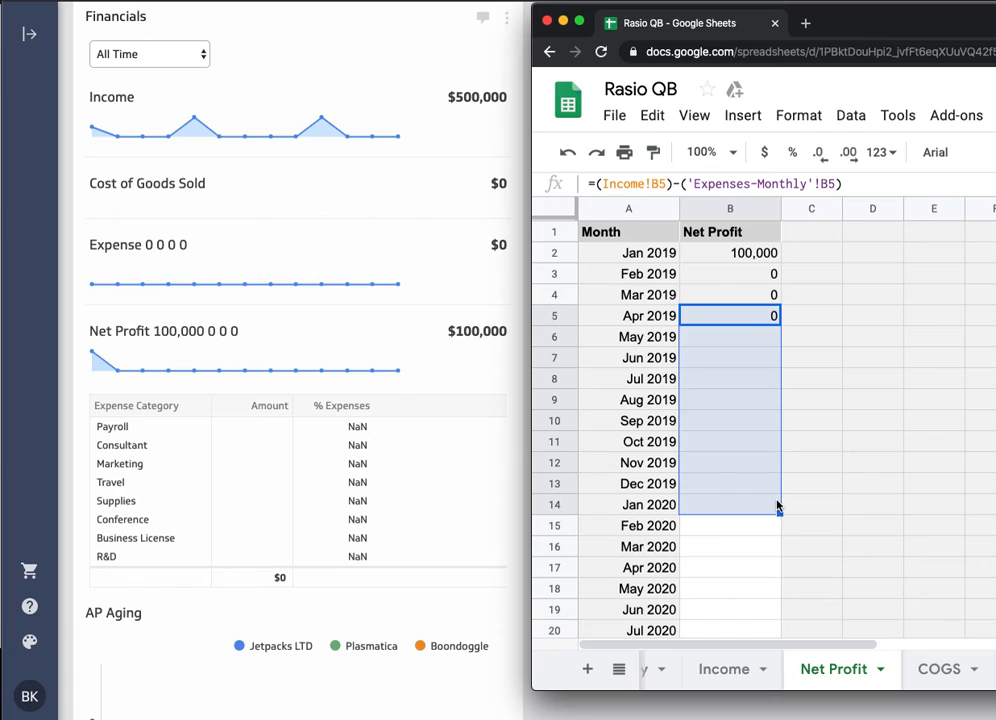
left_click(757, 563)
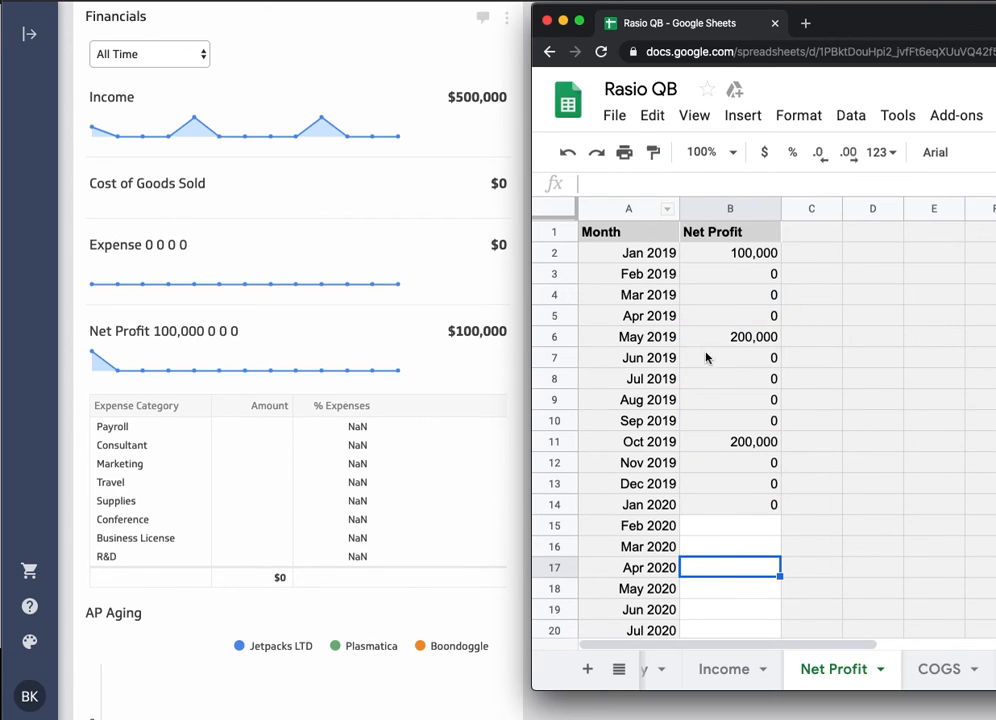
- Check the COGS, AP Aging and Income sheets, and extend the Expenses-Monthly sumif formula from B5 down to Jan 2020 in B14
left_click(938, 672)
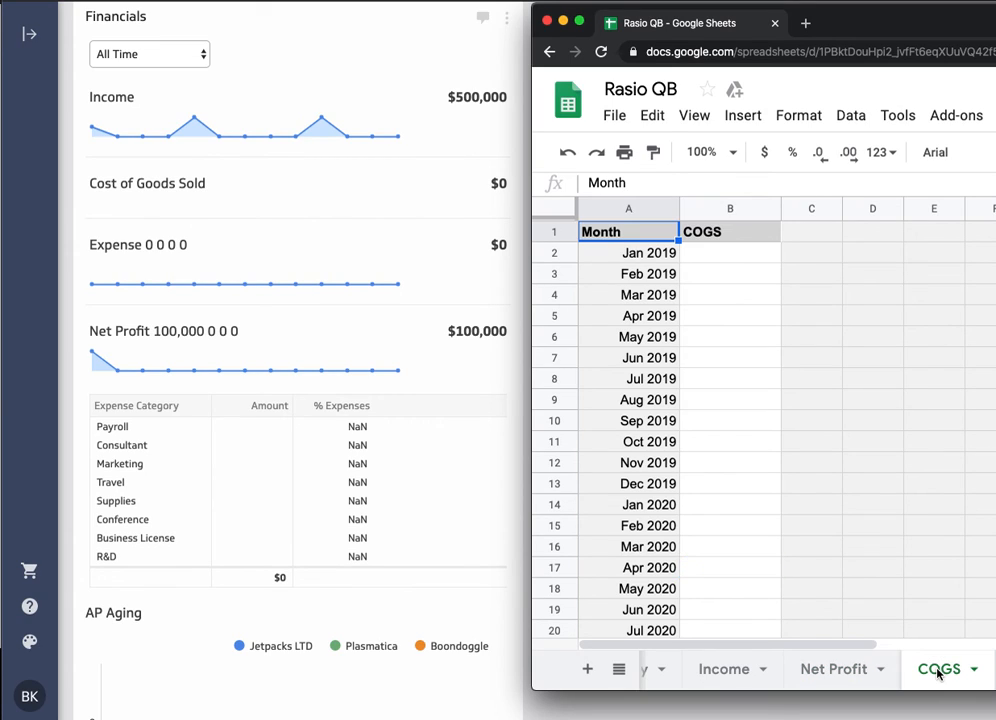
left_click(994, 671)
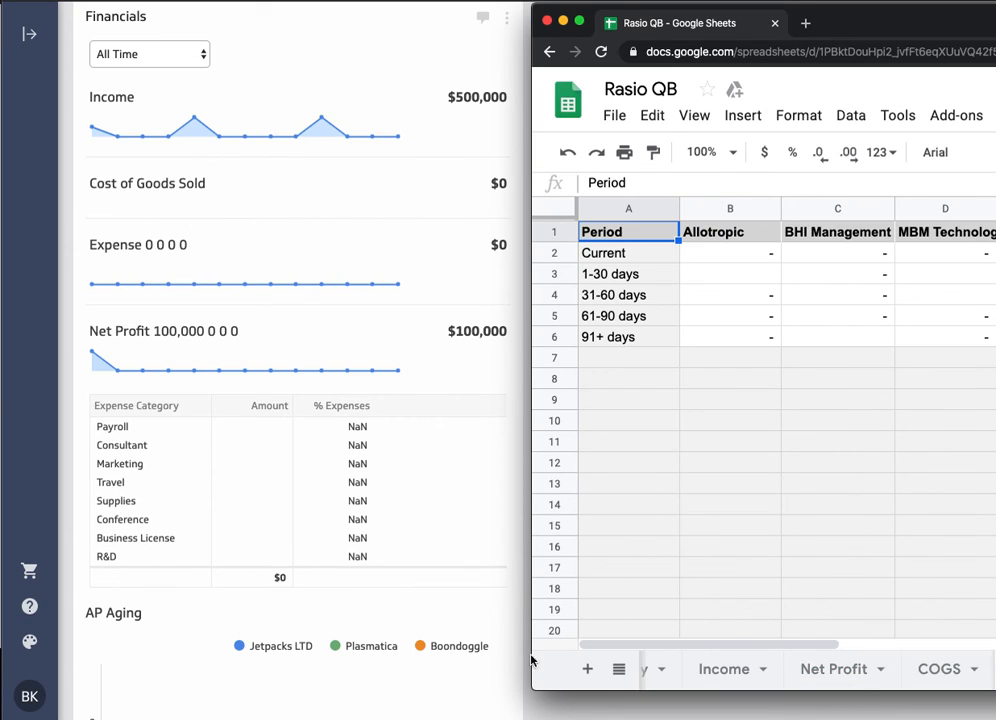
left_click(719, 670)
scroll(725, 490, "down", 2)
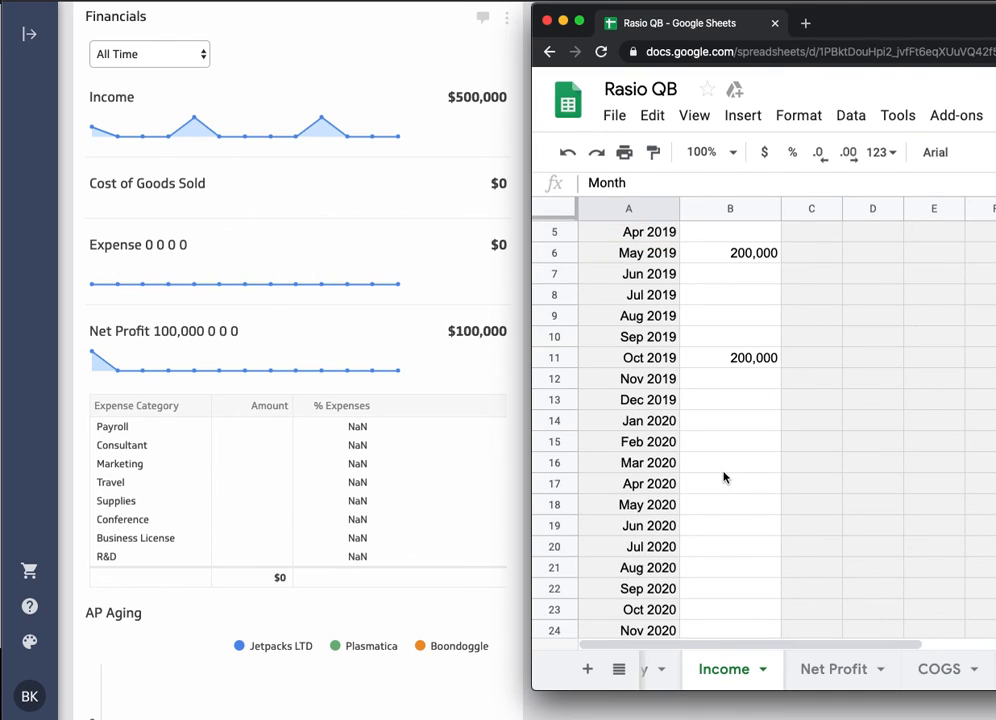
scroll(800, 669, "left", 3)
left_click(852, 670)
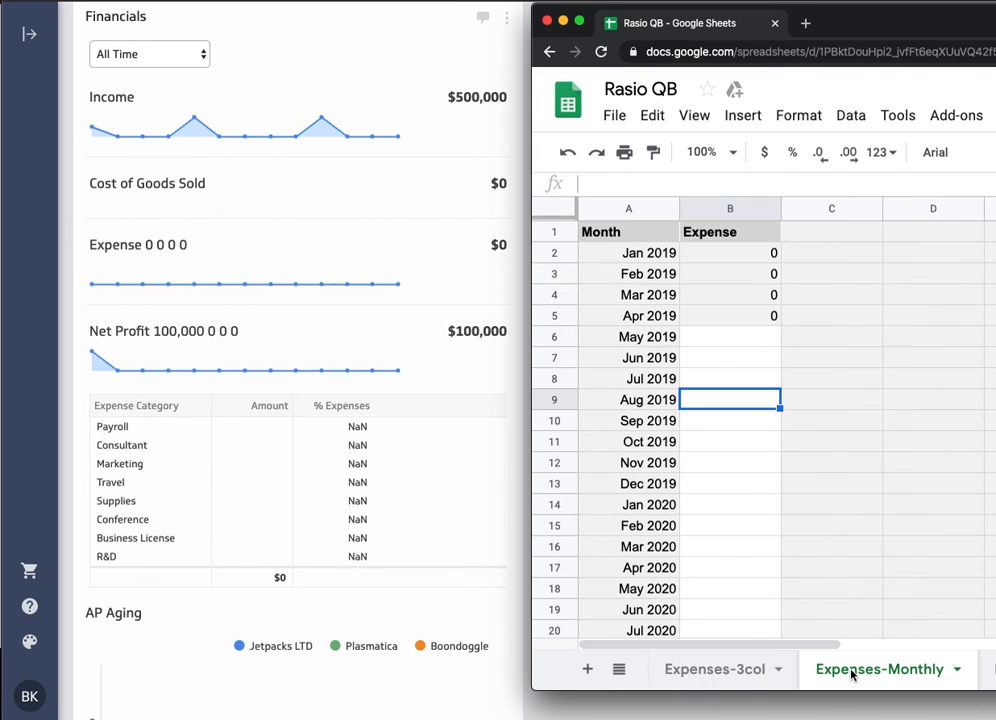
left_click(715, 315)
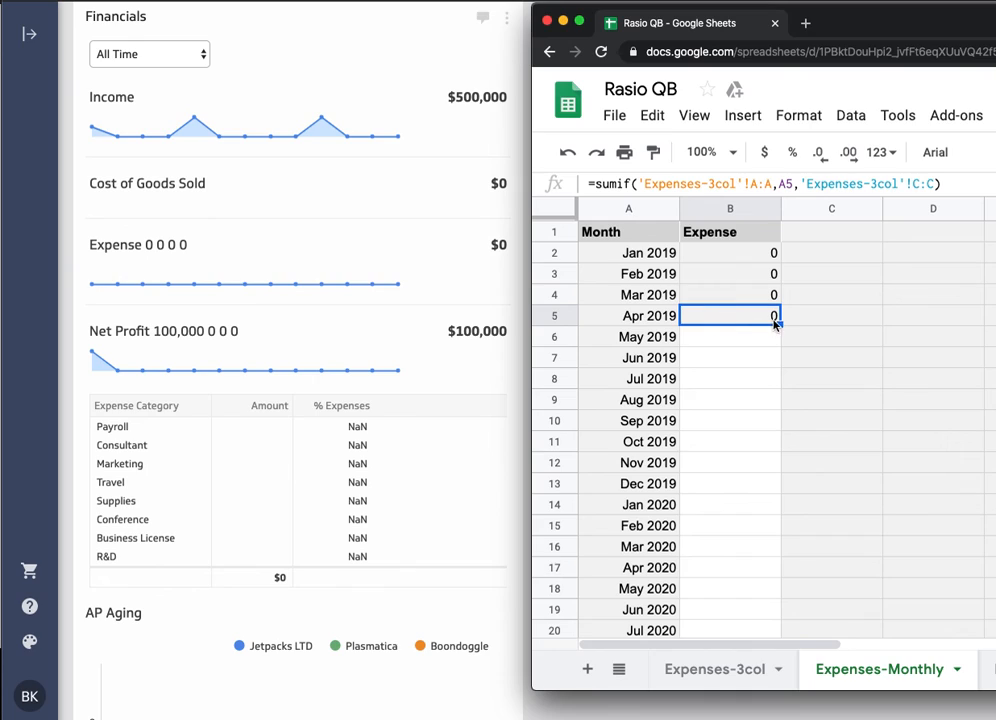
left_click_drag(779, 318, 783, 500)
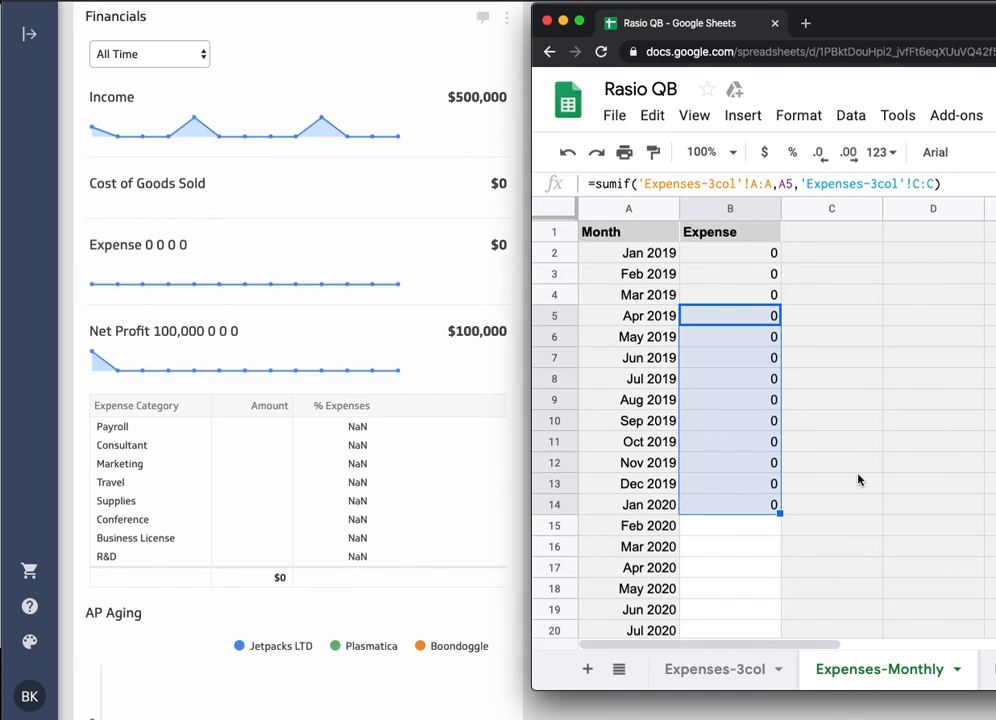
left_click(843, 487)
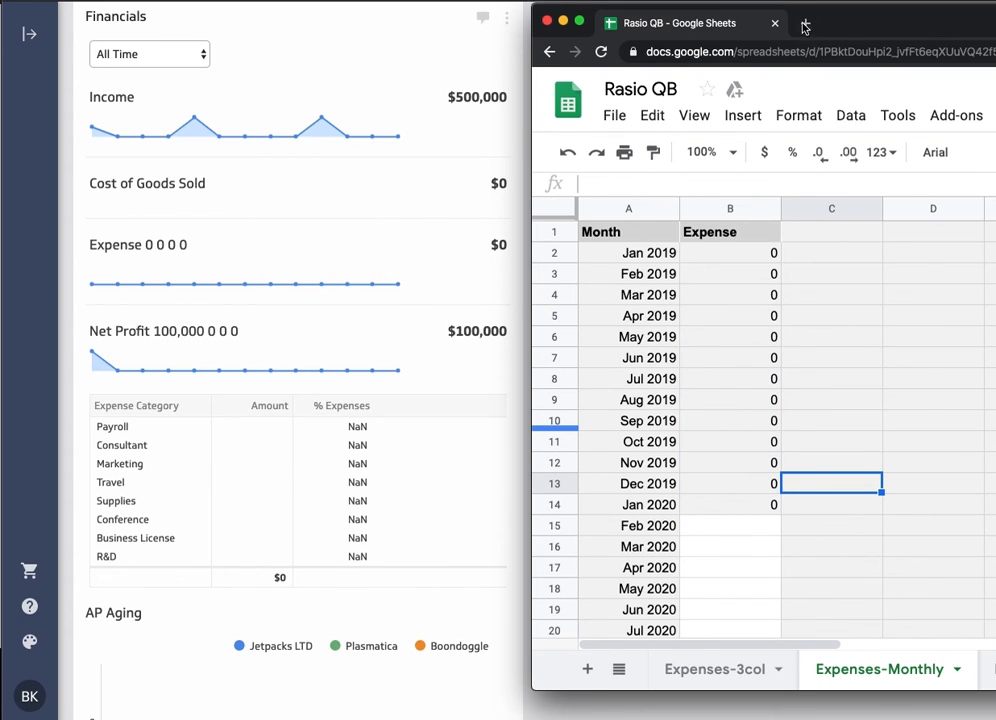
- Move the Rasio QB spreadsheet window out of the way and review the Klips across the dashboard
left_click_drag(861, 24, 917, 33)
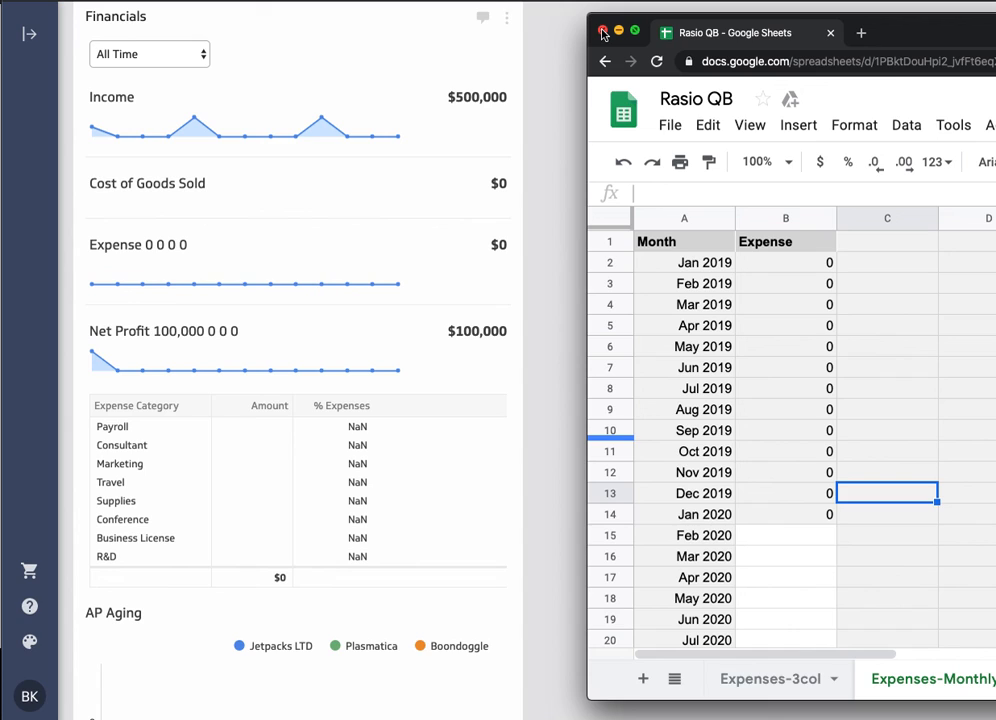
left_click_drag(803, 33, 995, 58)
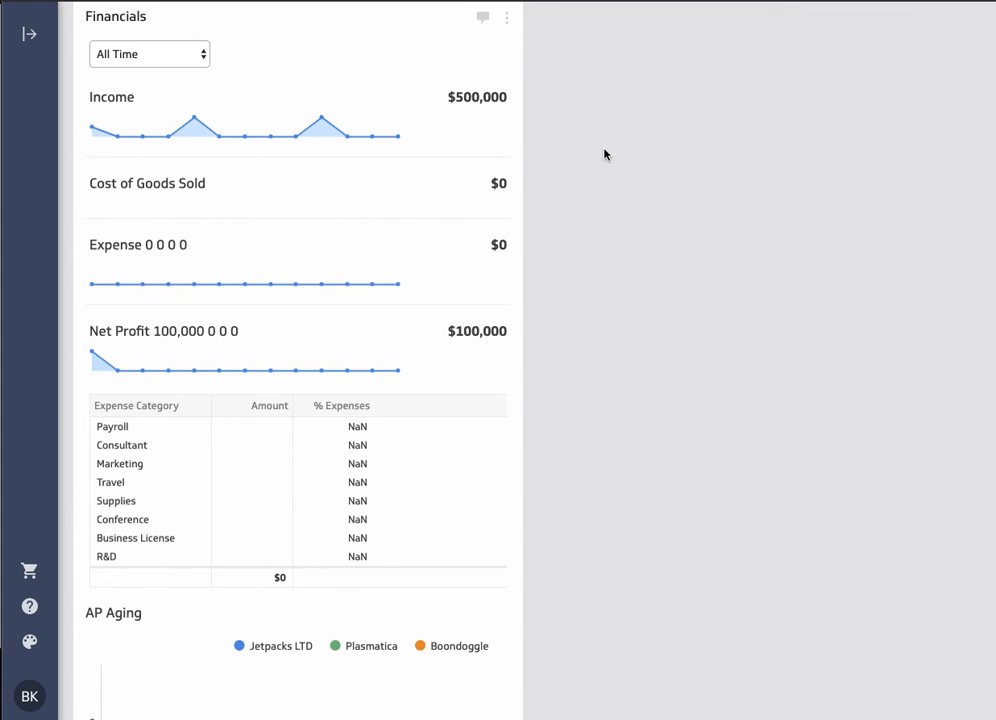
scroll(604, 154, "up", 1)
scroll(644, 162, "down", 5)
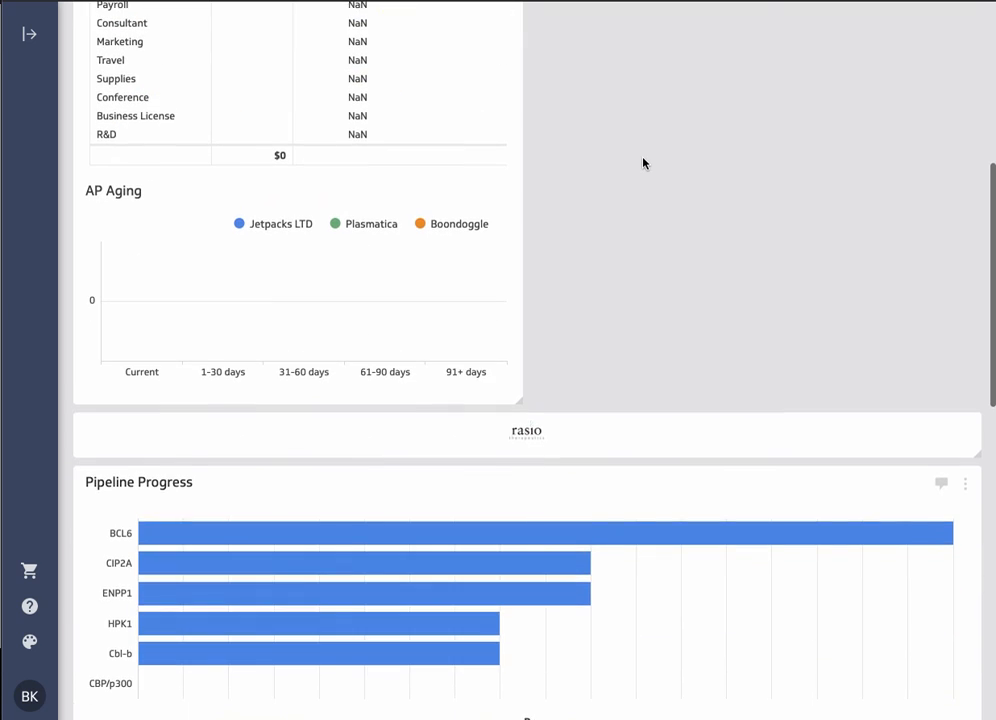
scroll(642, 163, "up", 2)
scroll(642, 163, "down", 8)
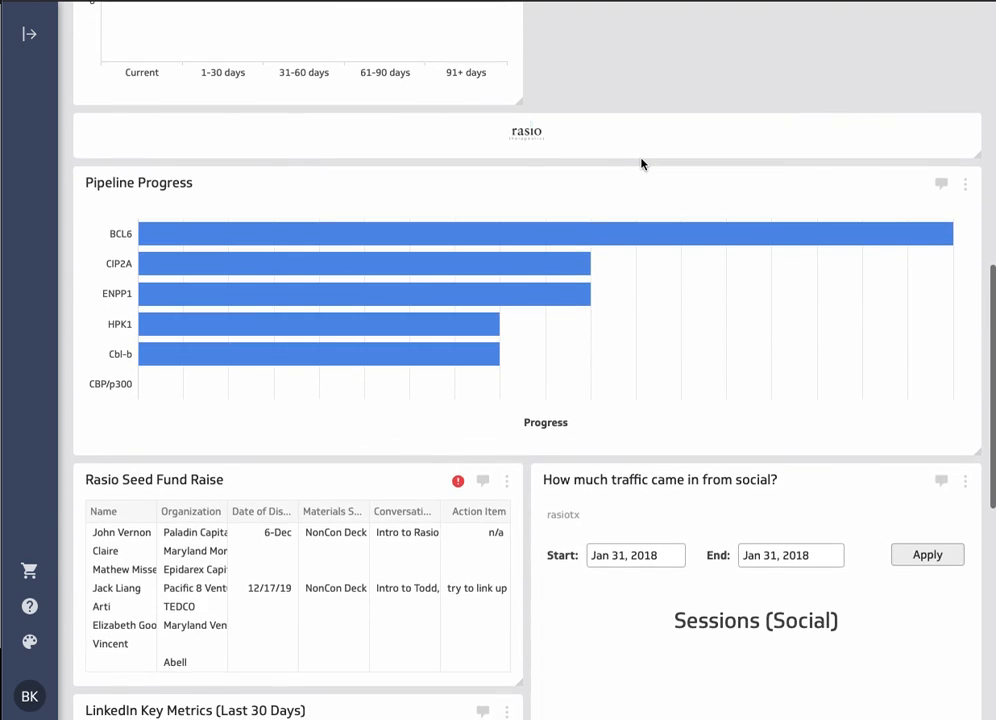
scroll(616, 191, "down", 2)
scroll(627, 196, "down", 3)
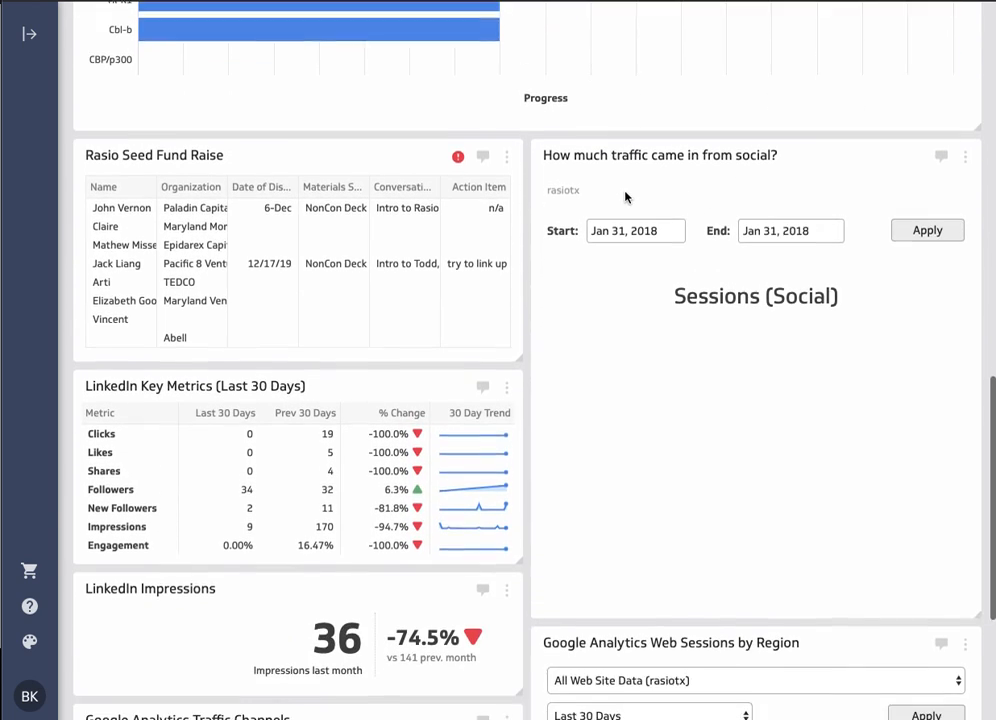
scroll(625, 192, "up", 3)
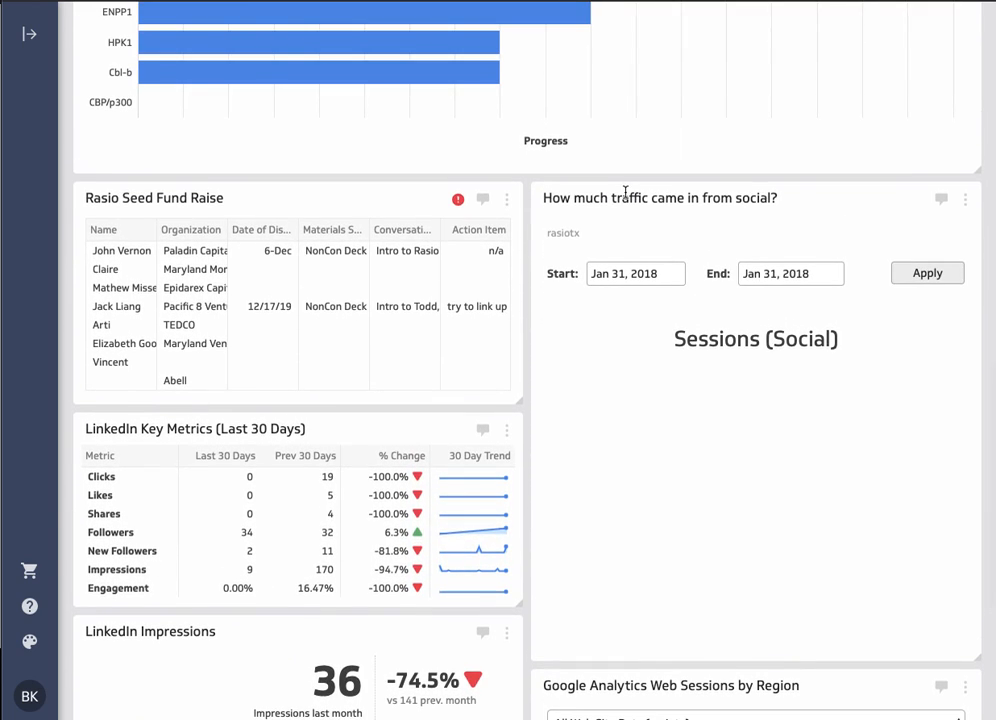
scroll(625, 192, "up", 14)
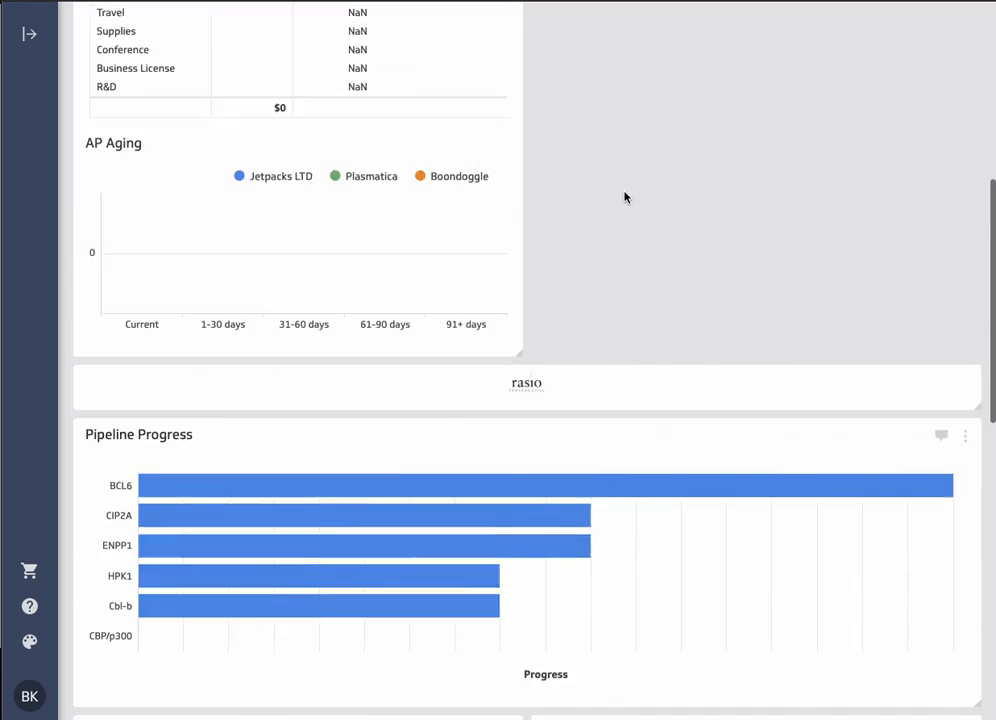